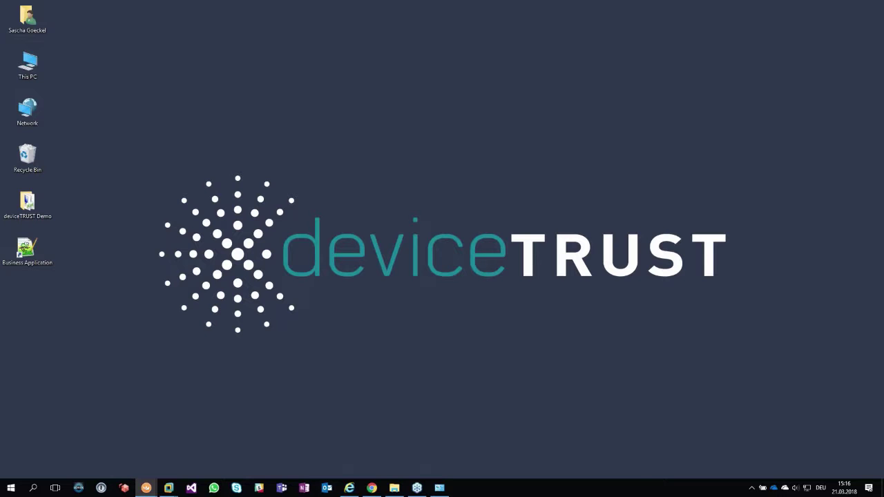
Step: Maximize the CLIMSV01 remote session and open the configuration of the "go2mynet.com - IGEL OS (Microsoft RDP Sessions)" profile
{"action": "left_click_drag", "start_coordinate": [822, 60], "coordinate": [229, 27]}
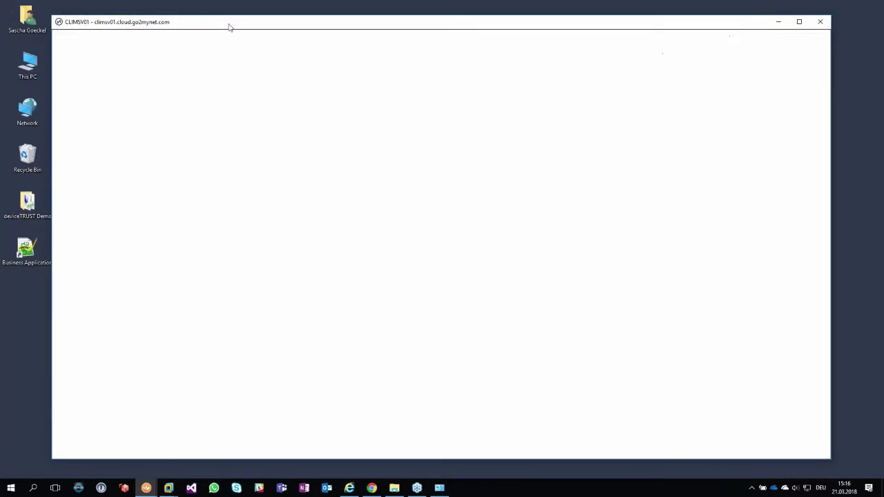
{"action": "double_click", "coordinate": [228, 28]}
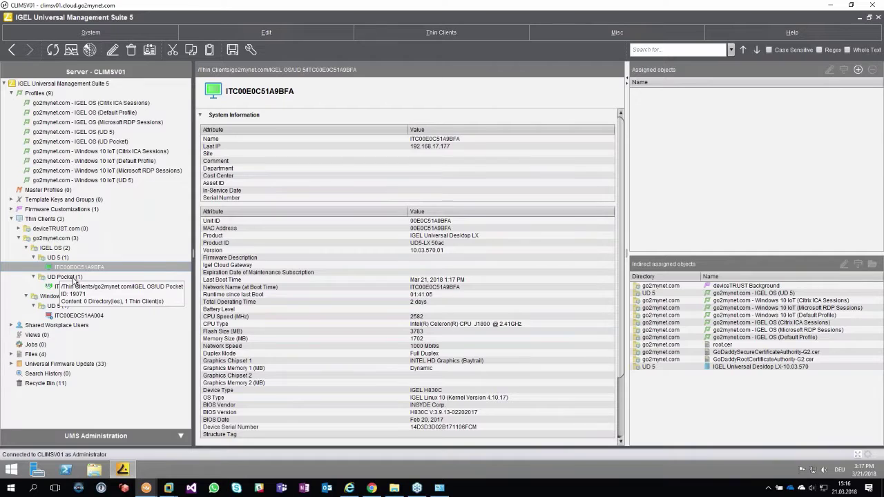
{"action": "right_click", "coordinate": [102, 124]}
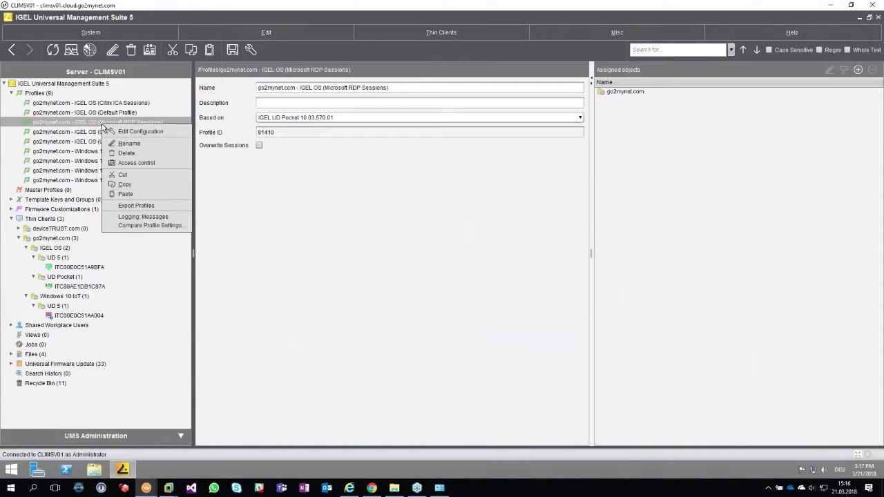
{"action": "left_click", "coordinate": [118, 133]}
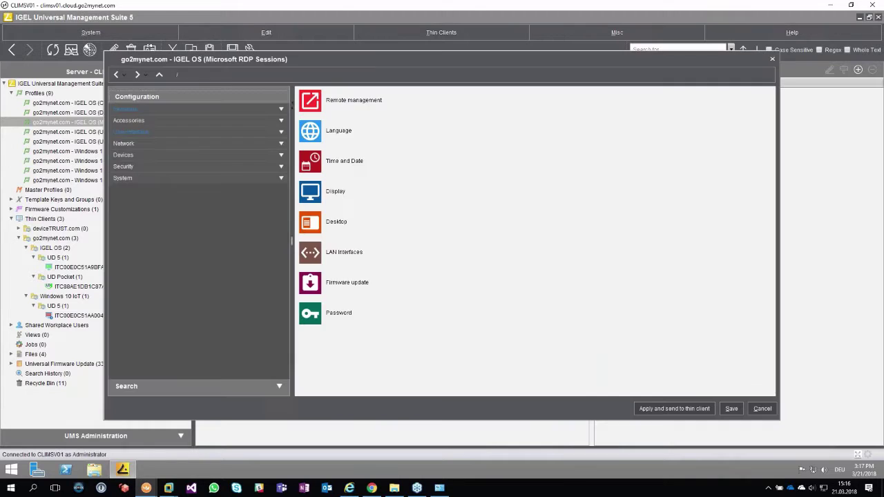
Step: Review the deviceTRUST channel setting in the RDP Global mapping's Device Support page, and close the profile configuration without saving
{"action": "left_click", "coordinate": [131, 110]}
{"action": "double_click", "coordinate": [133, 146]}
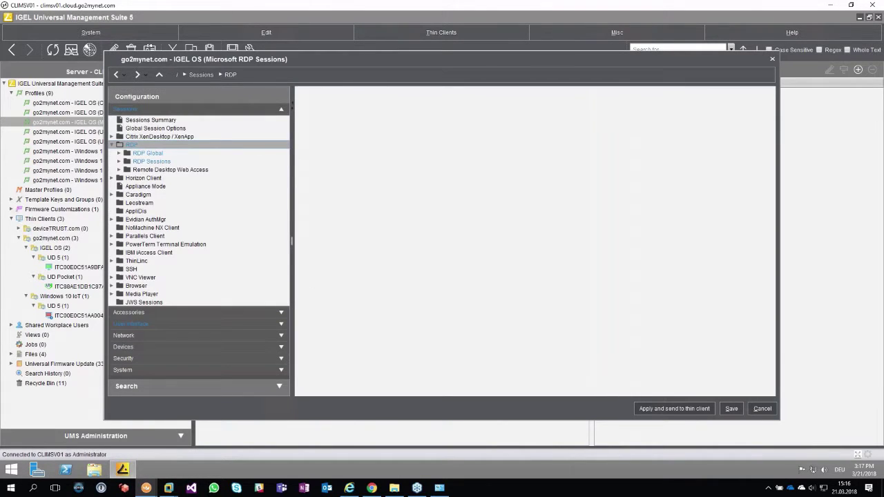
{"action": "double_click", "coordinate": [144, 153]}
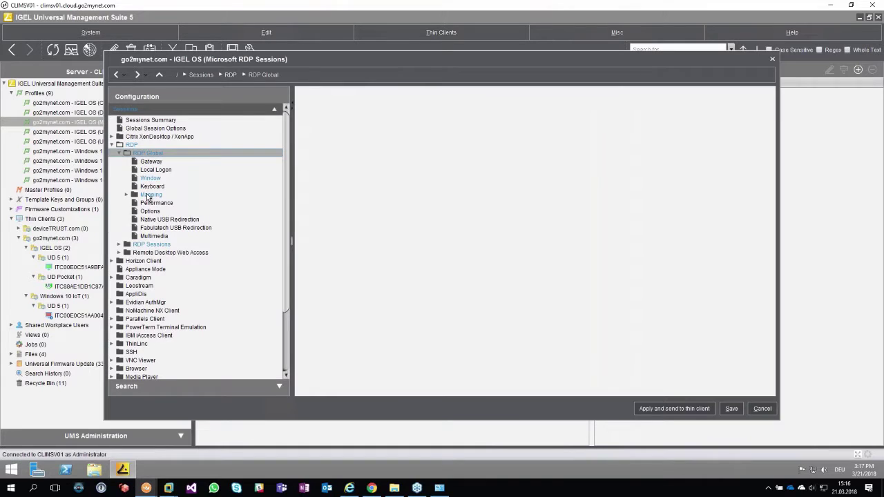
{"action": "double_click", "coordinate": [150, 195]}
{"action": "left_click", "coordinate": [165, 229]}
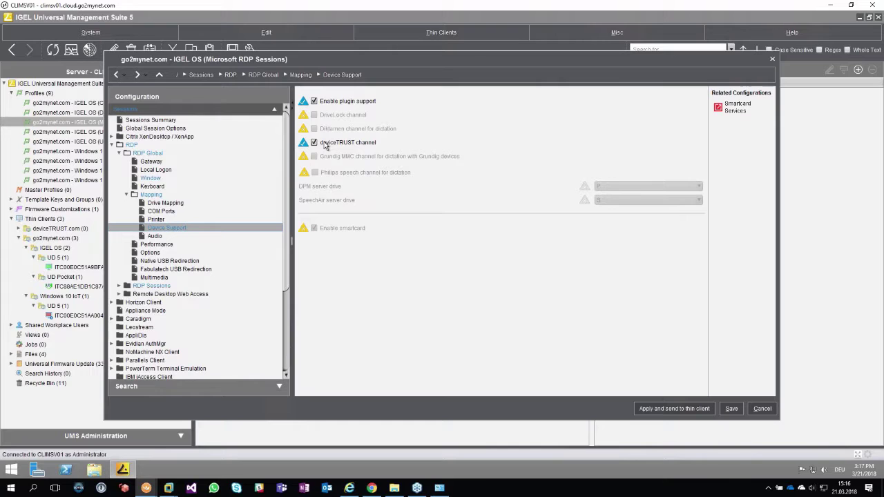
{"action": "left_click", "coordinate": [763, 408]}
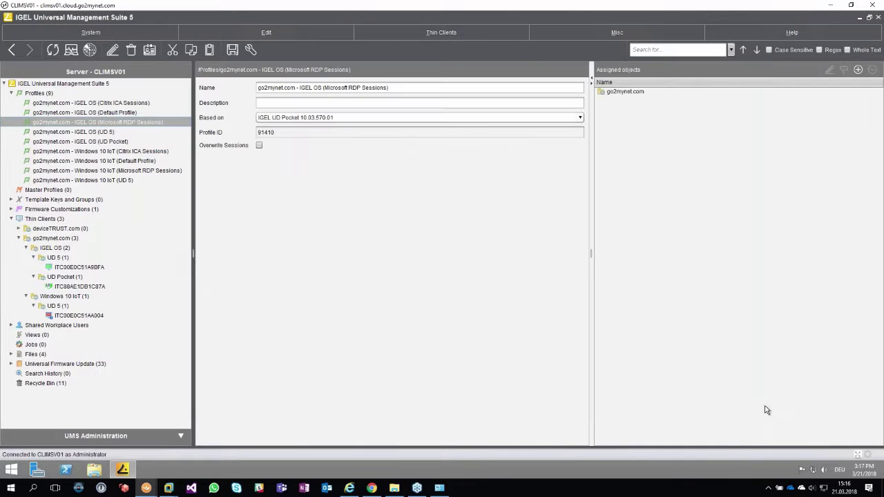
Step: Collapse the profiles list, start shadowing the UD Pocket thin client ITC88AE1DB1C87A, and minimize the management console
{"action": "left_click", "coordinate": [11, 93]}
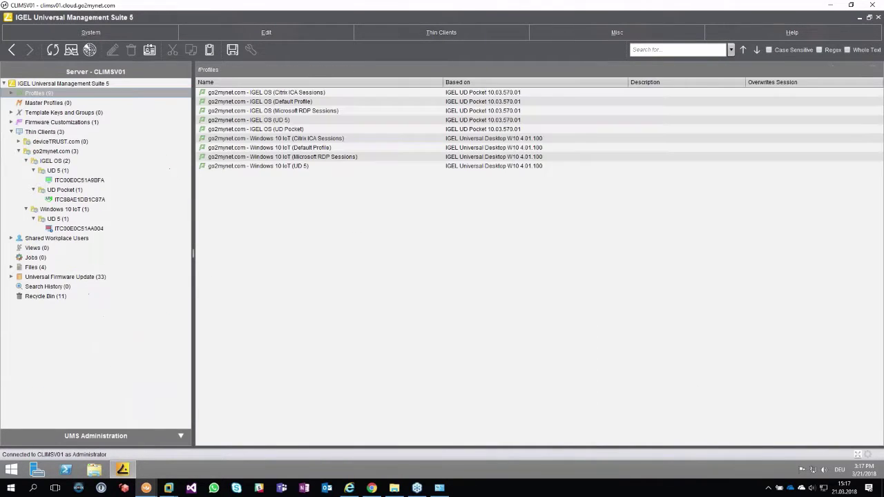
{"action": "left_click", "coordinate": [66, 199]}
{"action": "right_click", "coordinate": [66, 202]}
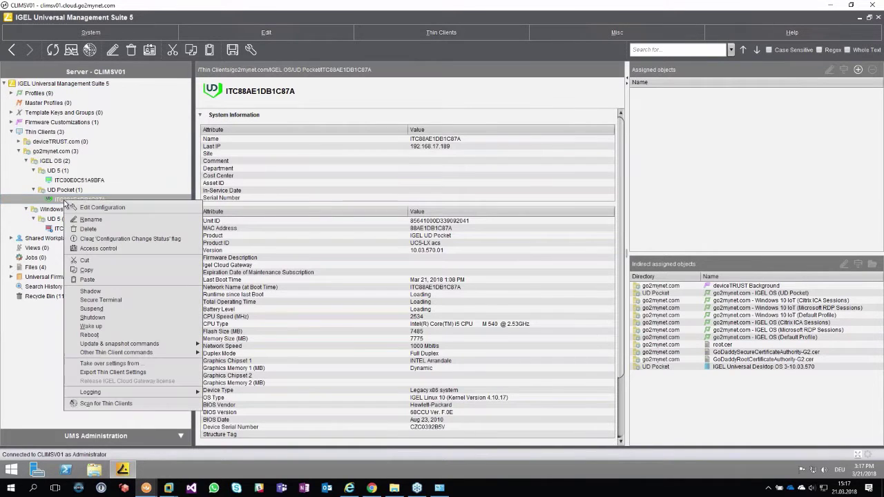
{"action": "left_click", "coordinate": [105, 293]}
{"action": "left_click", "coordinate": [696, 257]}
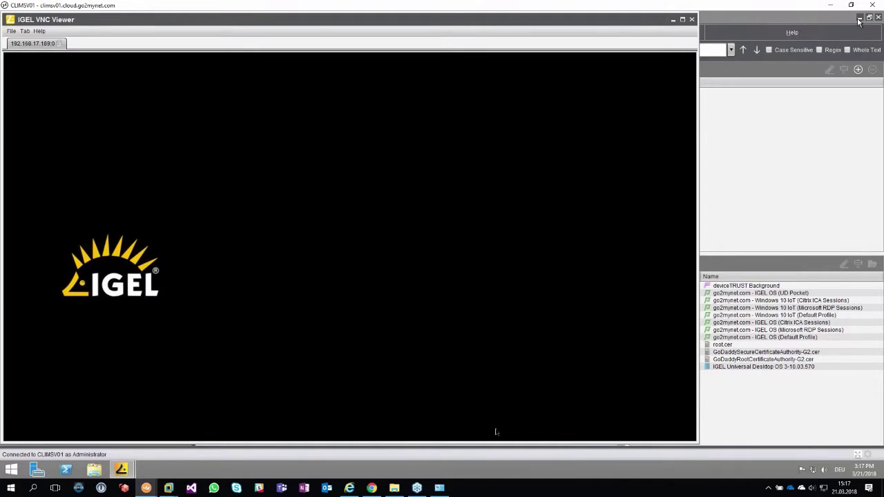
{"action": "left_click", "coordinate": [859, 19]}
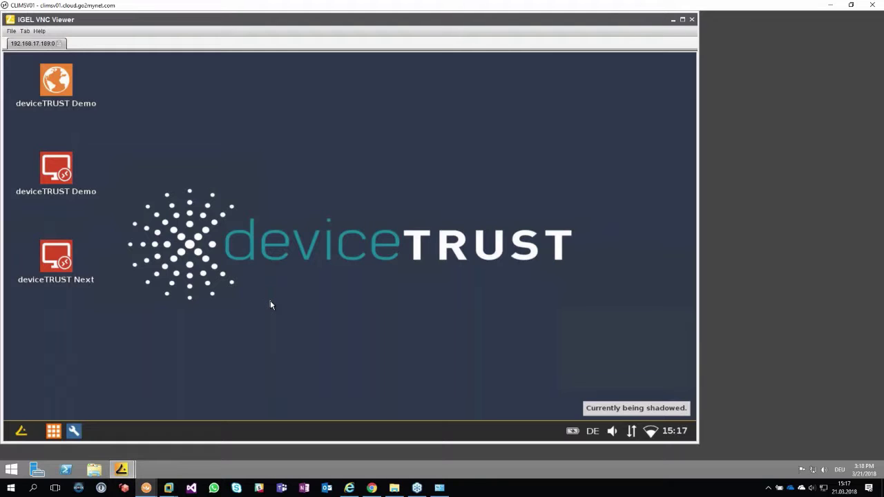
Step: Move the "Currently being shadowed" notice away from the wireless network list on the thin client's desktop
{"action": "left_click", "coordinate": [650, 432]}
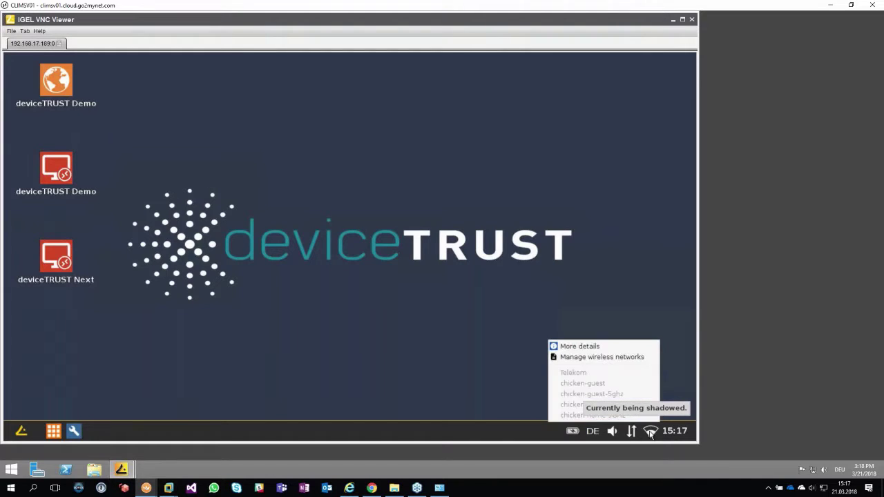
{"action": "left_click", "coordinate": [663, 166]}
{"action": "left_click_drag", "start_coordinate": [665, 406], "coordinate": [661, 71]}
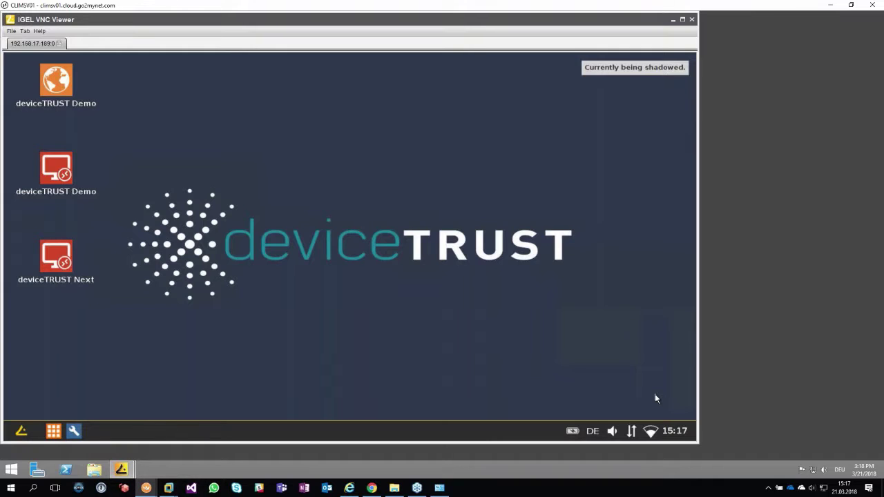
Step: Check the chicken-home entry in the thin client's wireless network manager and close the manager
{"action": "left_click", "coordinate": [651, 432]}
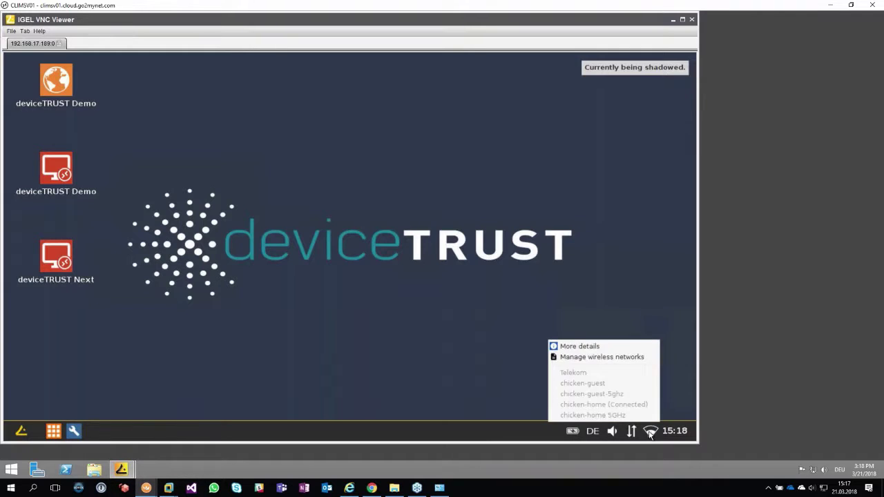
{"action": "left_click", "coordinate": [642, 357]}
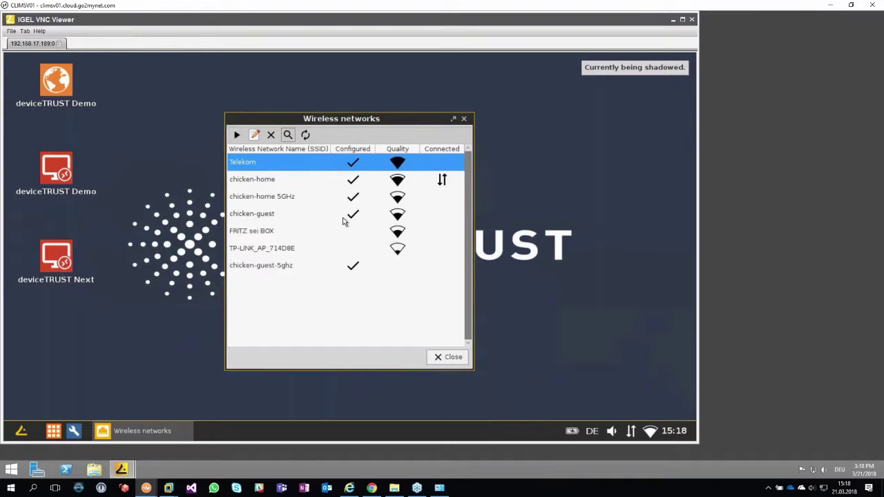
{"action": "left_click", "coordinate": [264, 184]}
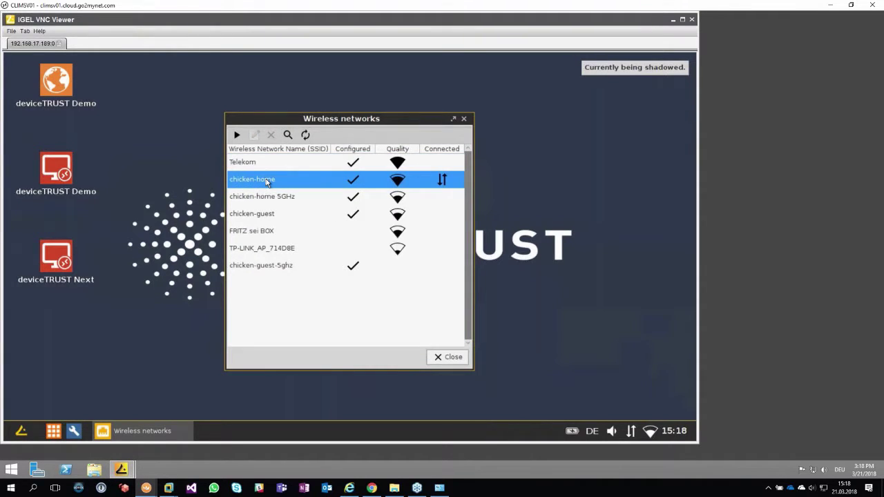
{"action": "left_click", "coordinate": [467, 122]}
Step: View the details of the current wireless network connection, including its security type, and close them
{"action": "left_click", "coordinate": [651, 432]}
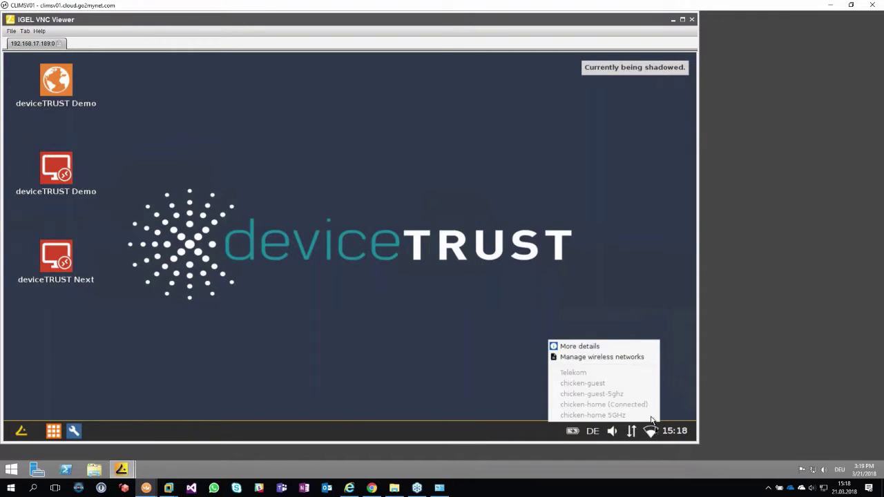
{"action": "left_click", "coordinate": [600, 347]}
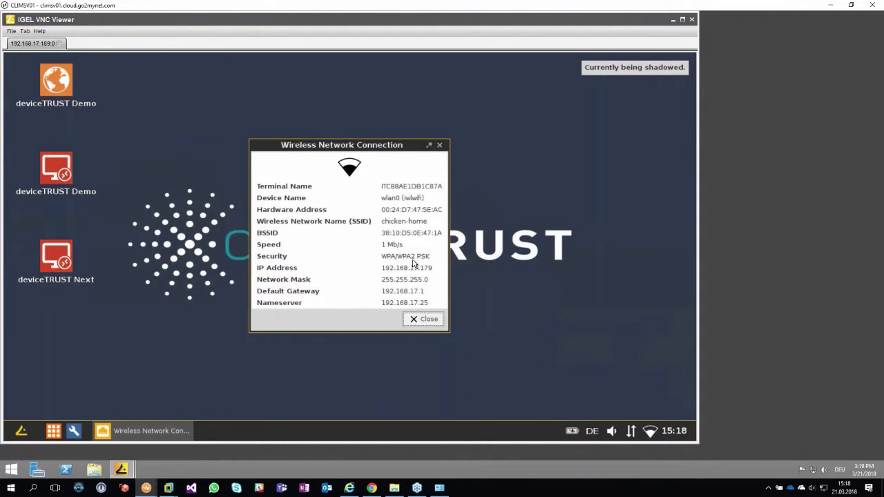
{"action": "left_click", "coordinate": [424, 319]}
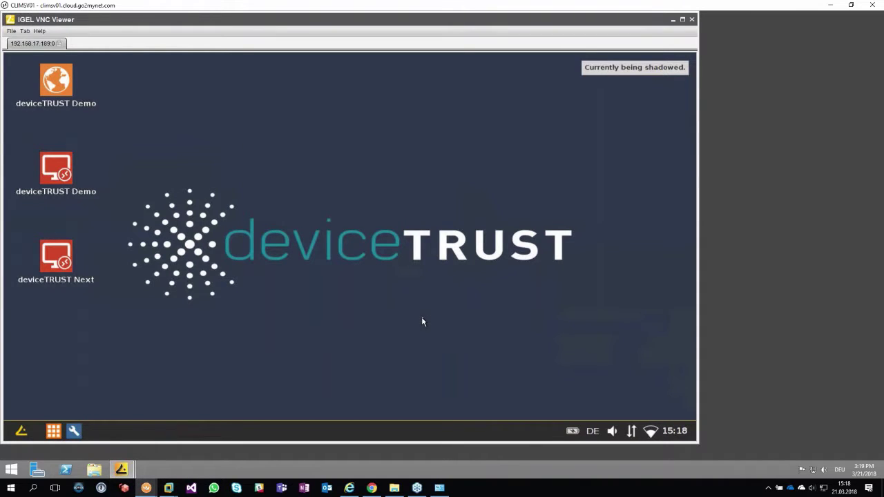
Step: Launch the deviceTRUST Demo (Internal) browser session and enter the account user name on the Citrix StoreFront logon page
{"action": "left_click", "coordinate": [21, 431]}
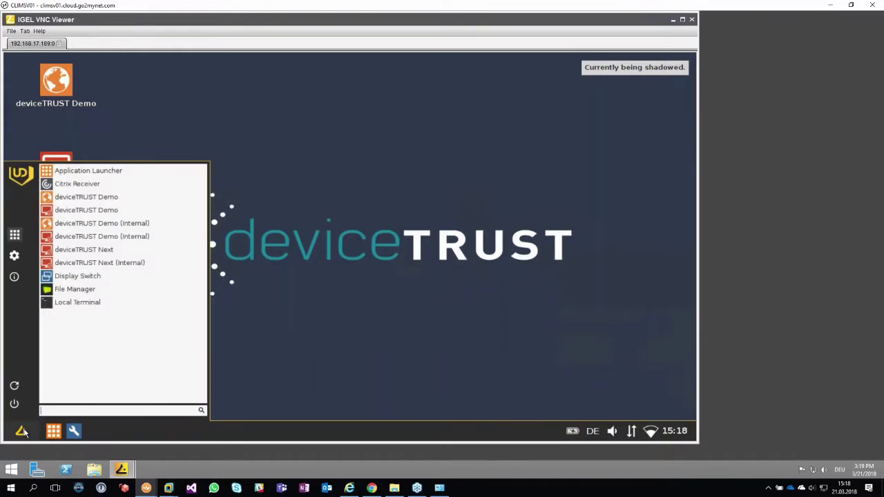
{"action": "left_click", "coordinate": [136, 228]}
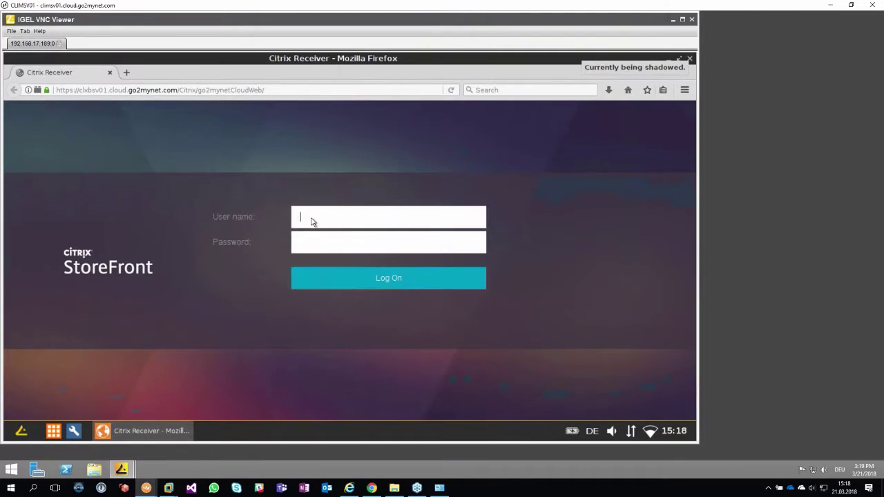
{"action": "type", "text": "Sasca-UseCase15"}
{"action": "key", "text": "Tab"}
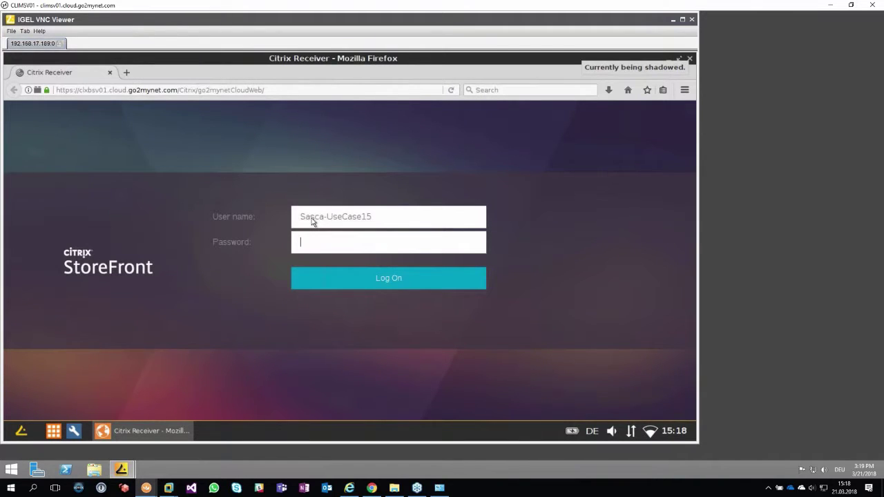
Step: Correct the spelling of the user name on the StoreFront logon page
{"action": "left_click_drag", "start_coordinate": [372, 217], "coordinate": [321, 217]}
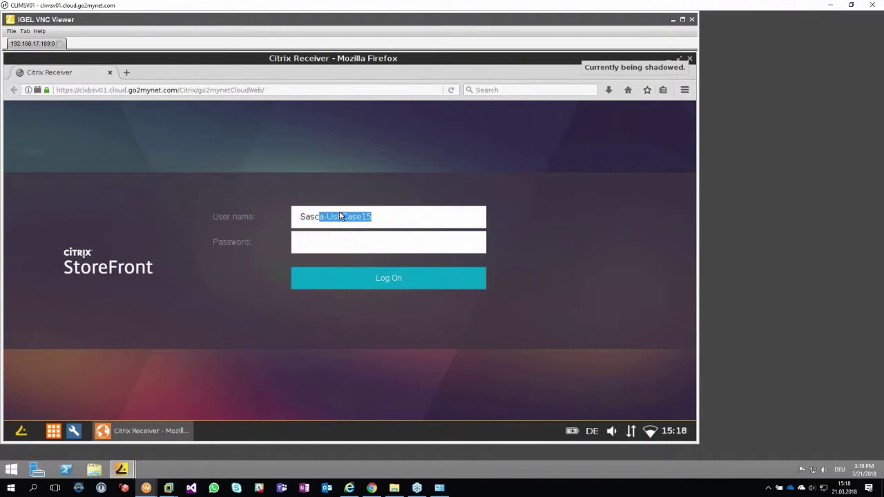
{"action": "left_click", "coordinate": [389, 219]}
{"action": "key", "text": "BackSpace"}
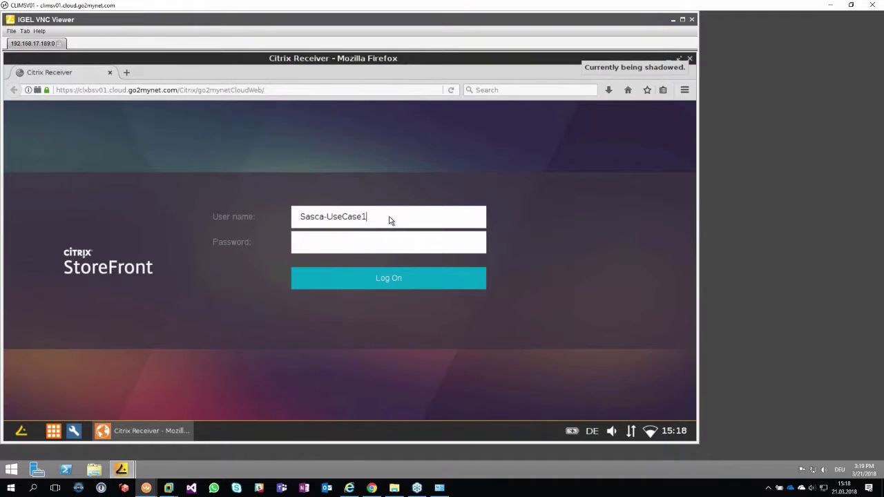
{"action": "key", "text": "BackSpace"}
{"action": "key", "text": "BackSpace"}
{"action": "key", "text": "BackSpace"}
{"action": "key", "text": "BackSpace"}
{"action": "key", "text": "BackSpace"}
{"action": "key", "text": "BackSpace"}
{"action": "key", "text": "BackSpace"}
{"action": "key", "text": "BackSpace"}
{"action": "key", "text": "BackSpace"}
{"action": "key", "text": "BackSpace"}
{"action": "type", "text": "ha-UseCase15"}
Step: Enter the account password and log on to Citrix StoreFront
{"action": "key", "text": "Tab"}
{"action": "type", "text": "•••••••••••••"}
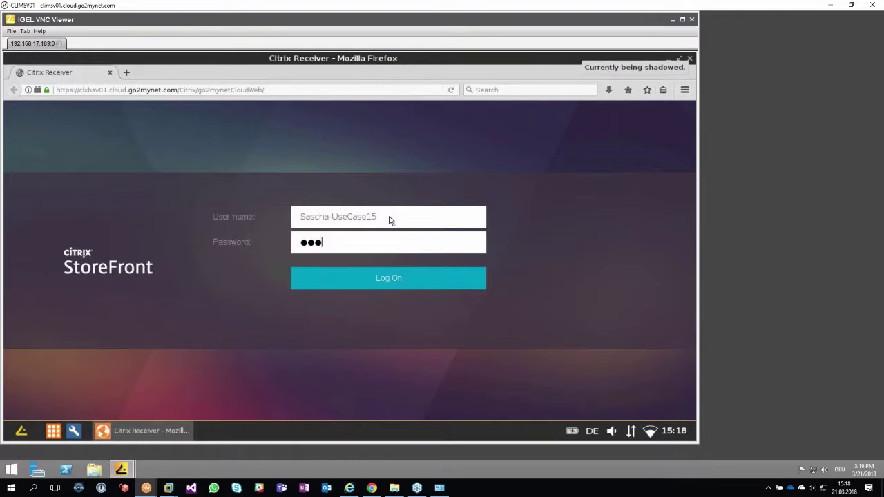
{"action": "type", "text": "••••"}
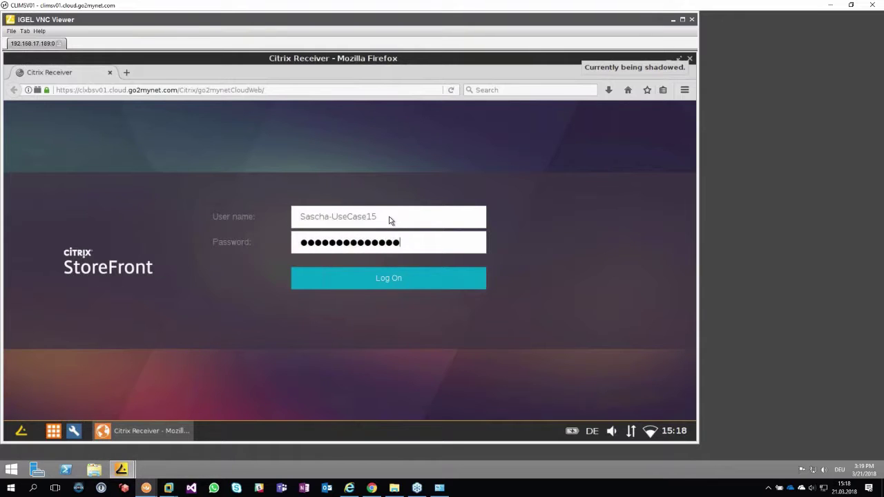
{"action": "key", "text": "Return"}
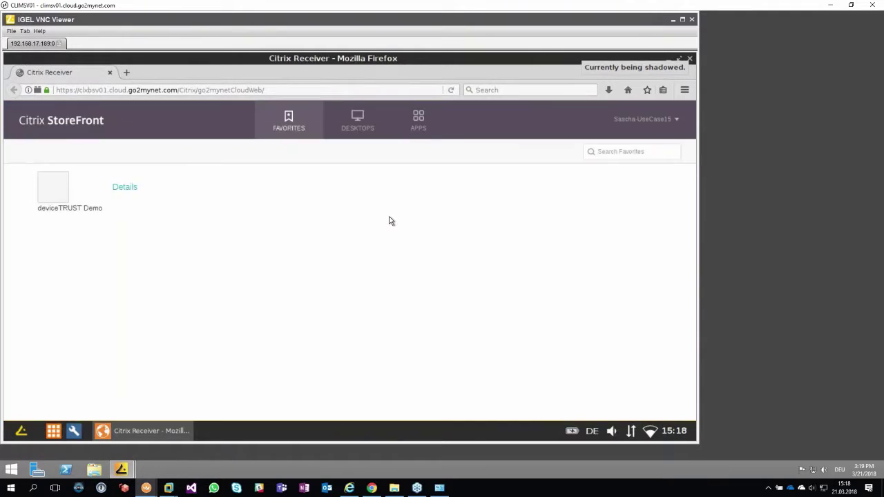
Step: Launch the "deviceTRUST Demo - Next" desktop from StoreFront and open Registry Editor in it
{"action": "left_click", "coordinate": [357, 119]}
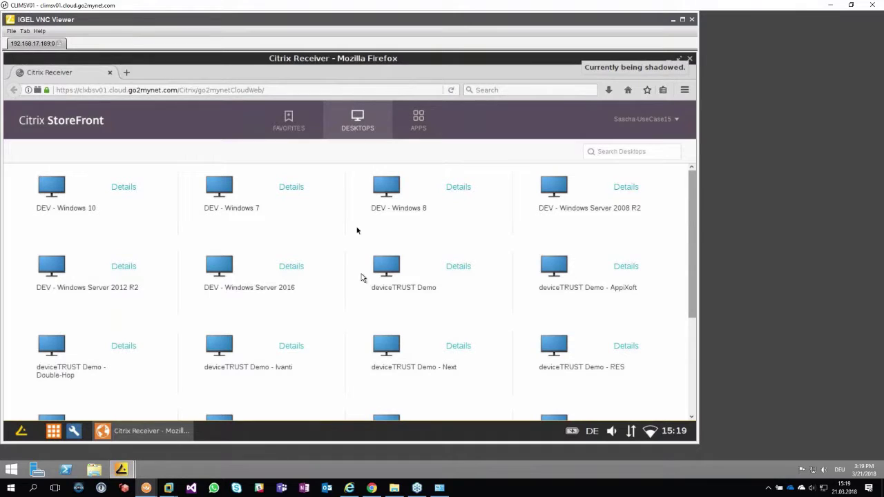
{"action": "left_click", "coordinate": [393, 349]}
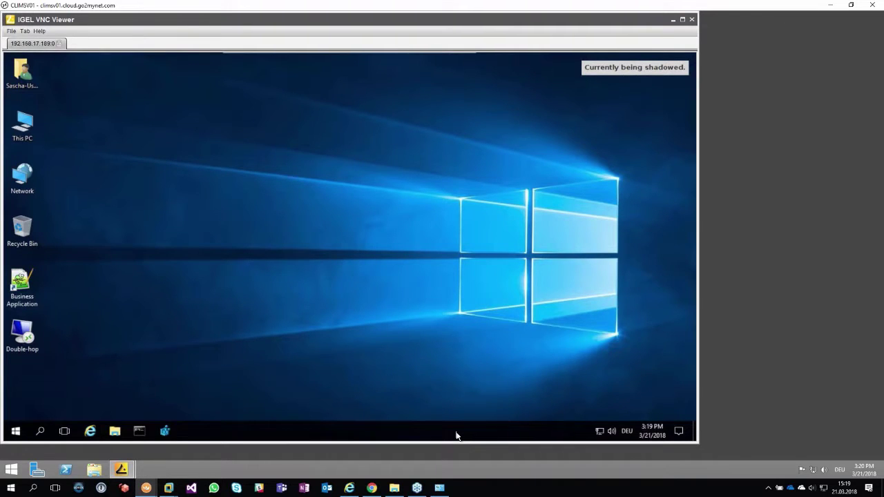
{"action": "left_click", "coordinate": [164, 429]}
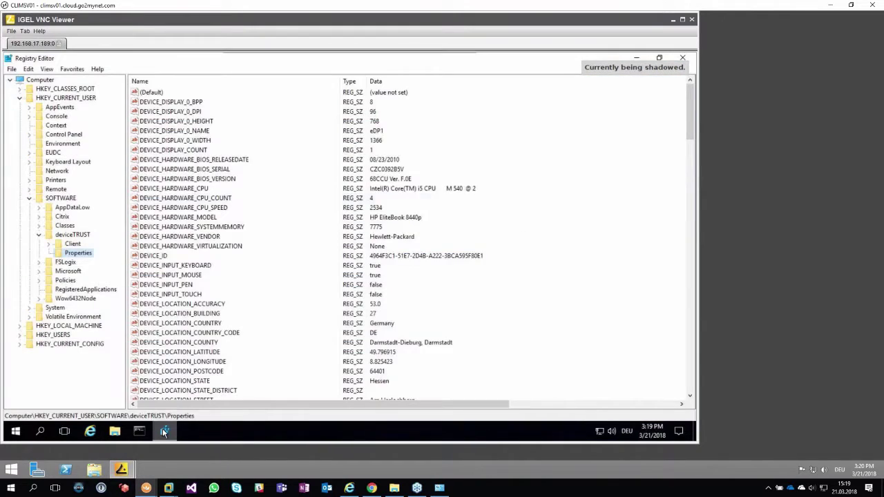
Step: Check the WiFi Secured value in the HKEY_CURRENT_USER\Context registry key and close Registry Editor
{"action": "left_click", "coordinate": [55, 126]}
{"action": "left_click", "coordinate": [154, 246]}
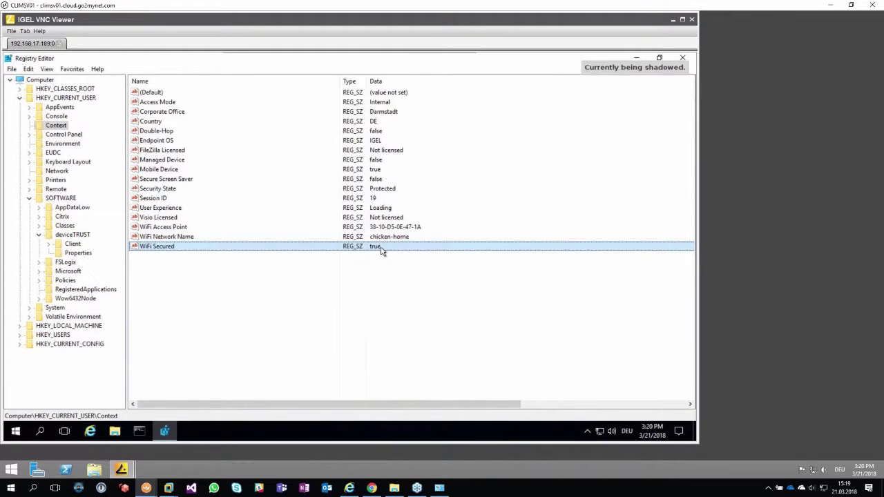
{"action": "left_click", "coordinate": [685, 56]}
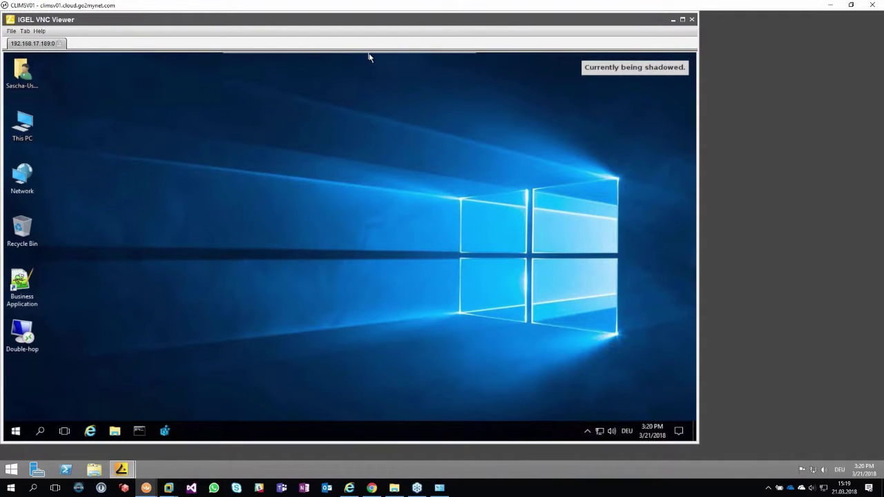
Step: Disconnect the "deviceTRUST Demo - Next" desktop session and confirm, returning to the StoreFront desktops
{"action": "mouse_move", "coordinate": [370, 55]}
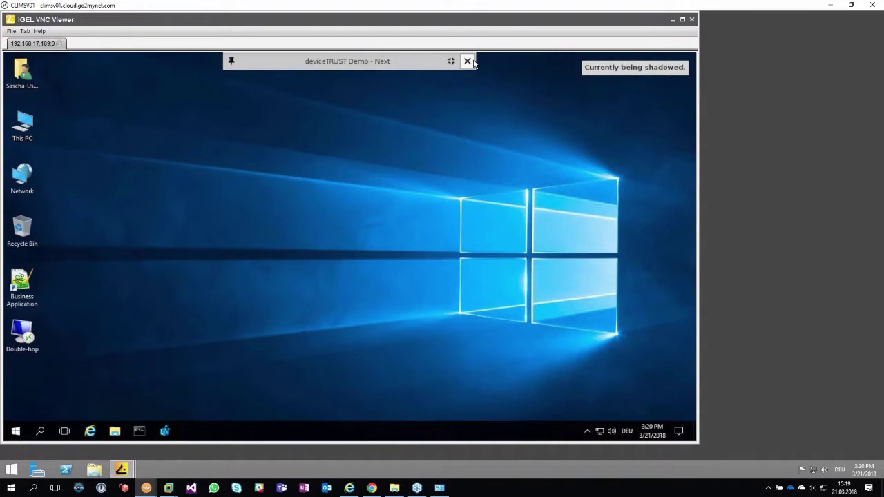
{"action": "left_click", "coordinate": [468, 61]}
{"action": "left_click", "coordinate": [438, 283]}
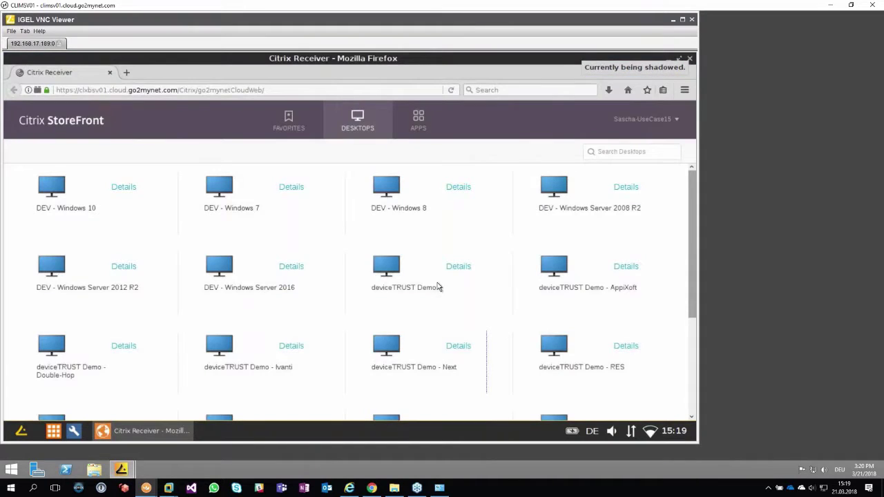
Step: Connect the thin client to the Telekom wireless network and close the wireless networks list
{"action": "left_click", "coordinate": [652, 431]}
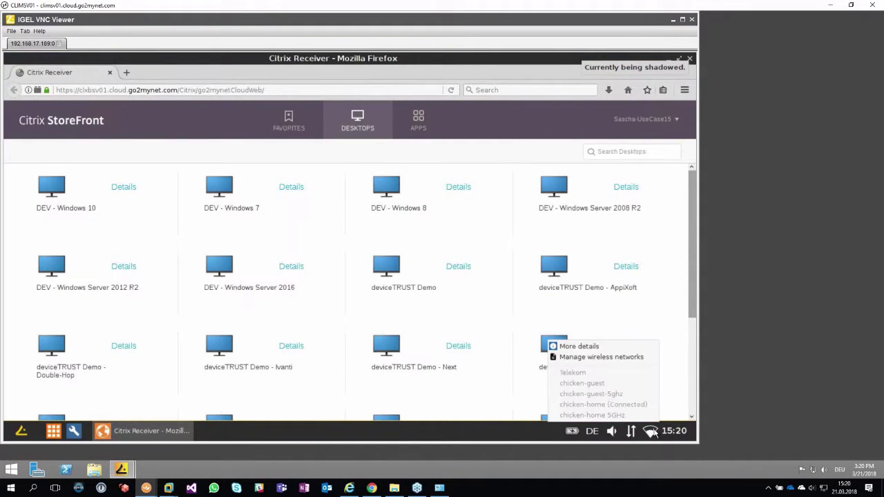
{"action": "left_click", "coordinate": [622, 357]}
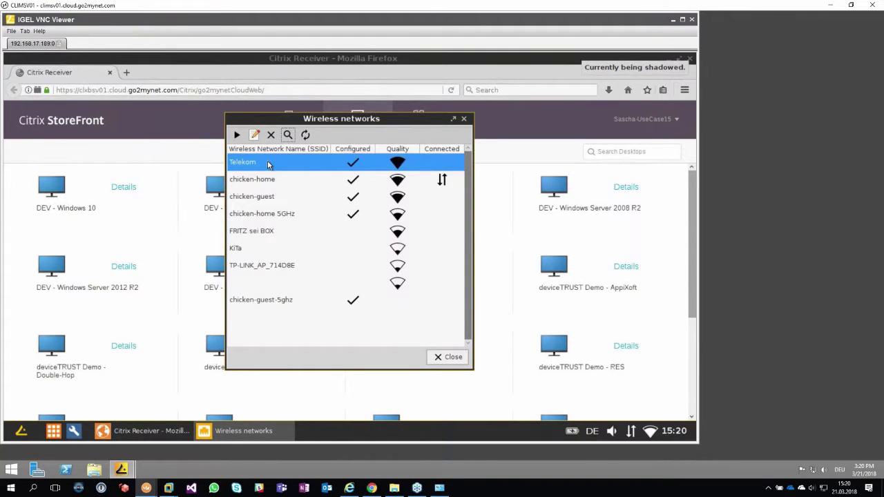
{"action": "double_click", "coordinate": [268, 164]}
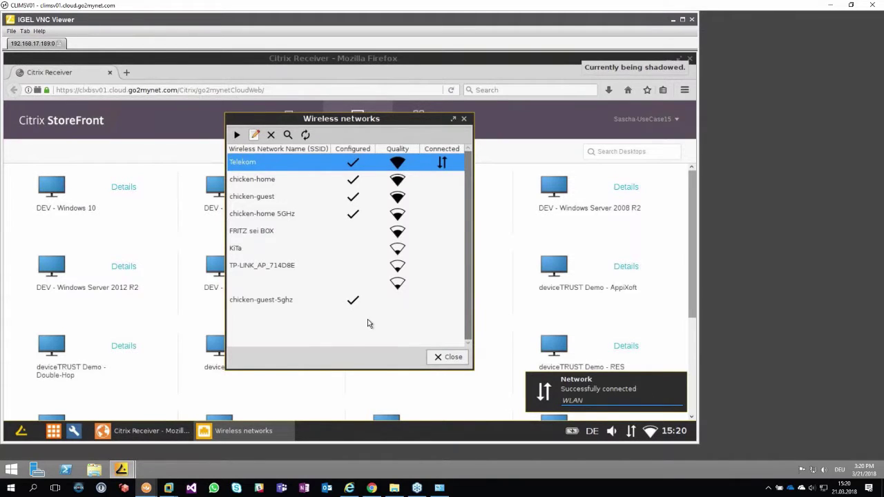
{"action": "left_click", "coordinate": [446, 364]}
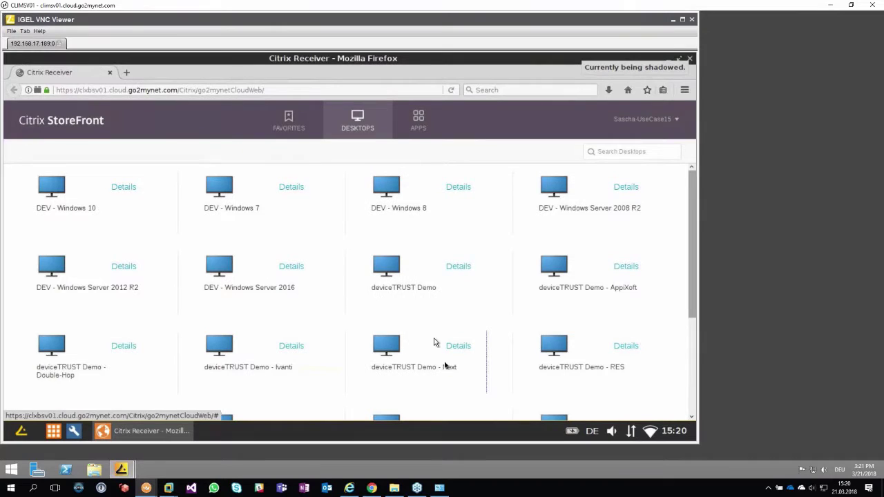
Step: Launch the "deviceTRUST Demo - Next" desktop and disconnect from its Corporate Security screen
{"action": "left_click", "coordinate": [389, 345]}
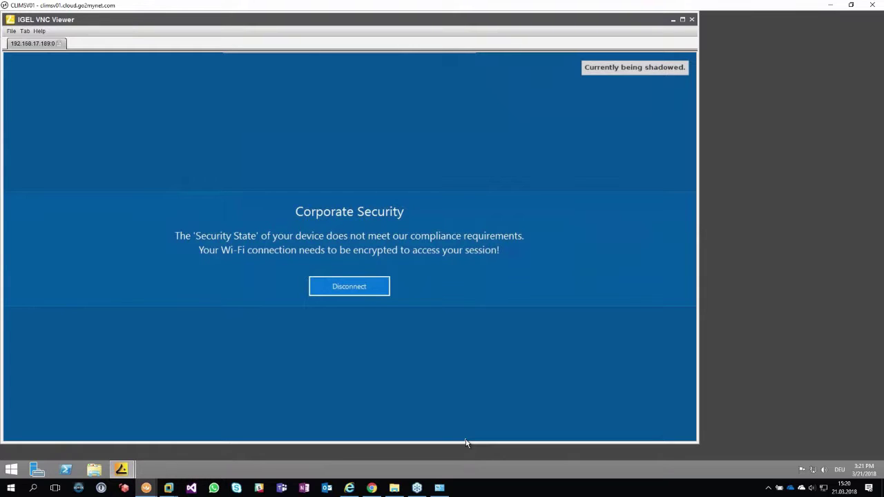
{"action": "left_click", "coordinate": [353, 289]}
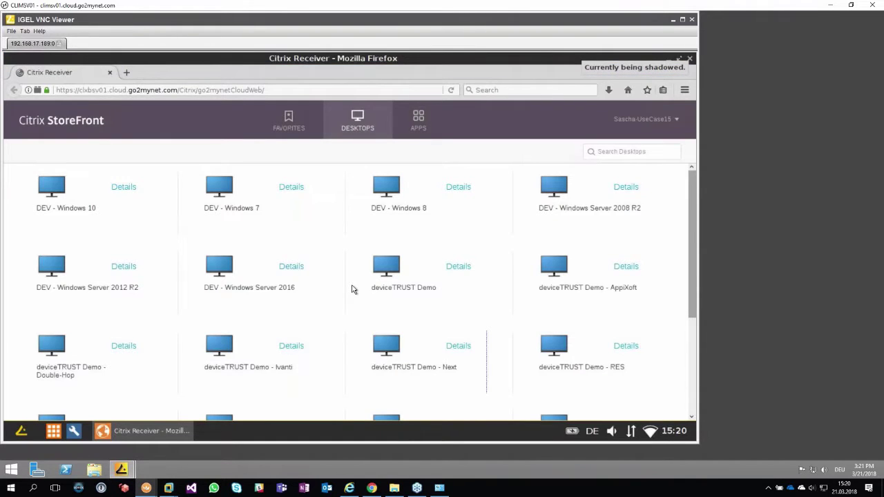
Step: Switch the thin client back to the chicken-home wireless network and close the wireless networks list
{"action": "left_click", "coordinate": [651, 431]}
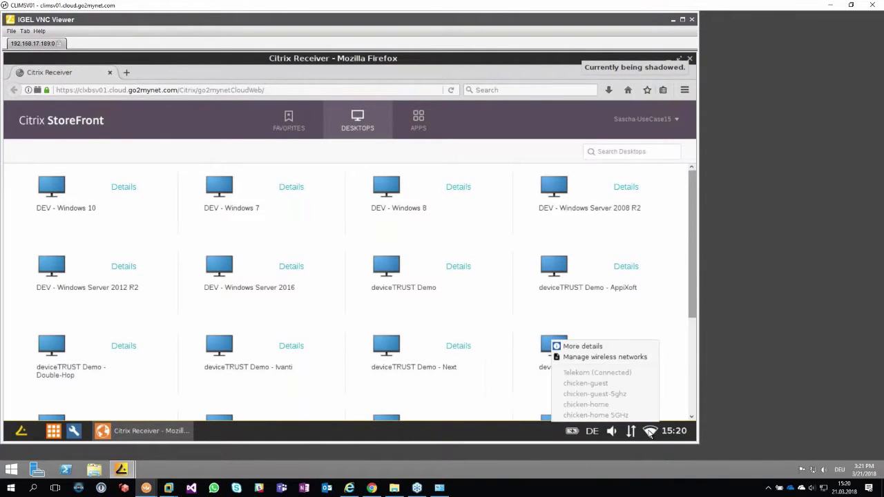
{"action": "left_click", "coordinate": [606, 357]}
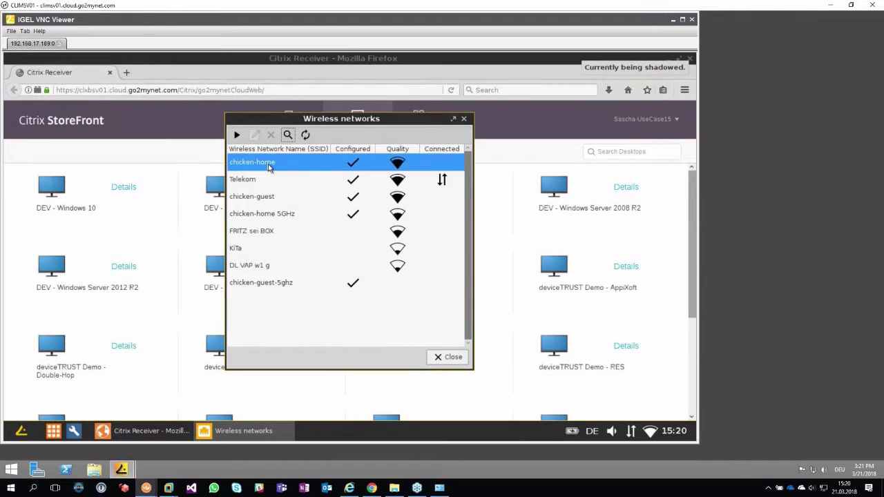
{"action": "left_click", "coordinate": [439, 358]}
Step: Launch the "deviceTRUST Demo - Next" desktop again and sign out of its Windows session
{"action": "left_click", "coordinate": [389, 348]}
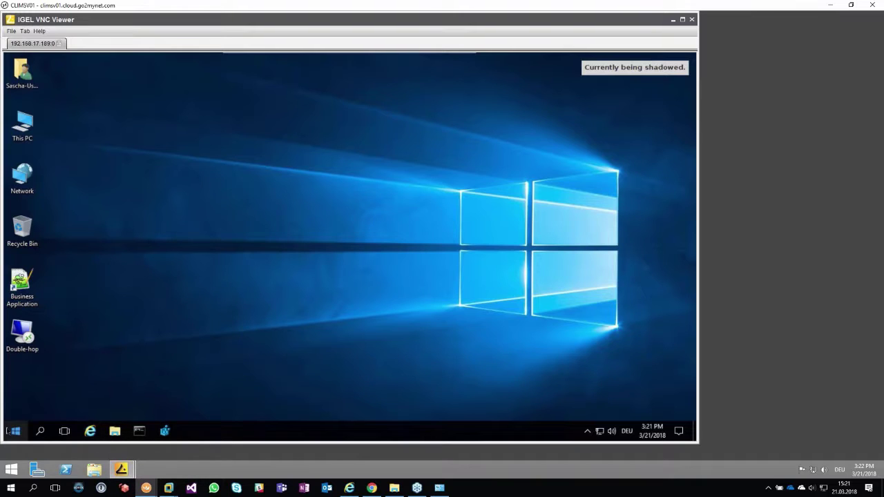
{"action": "left_click", "coordinate": [15, 431]}
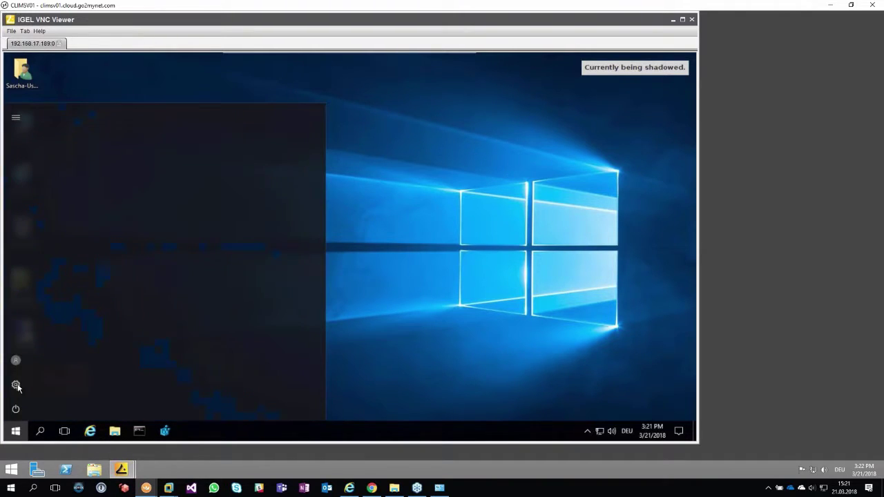
{"action": "left_click", "coordinate": [15, 360]}
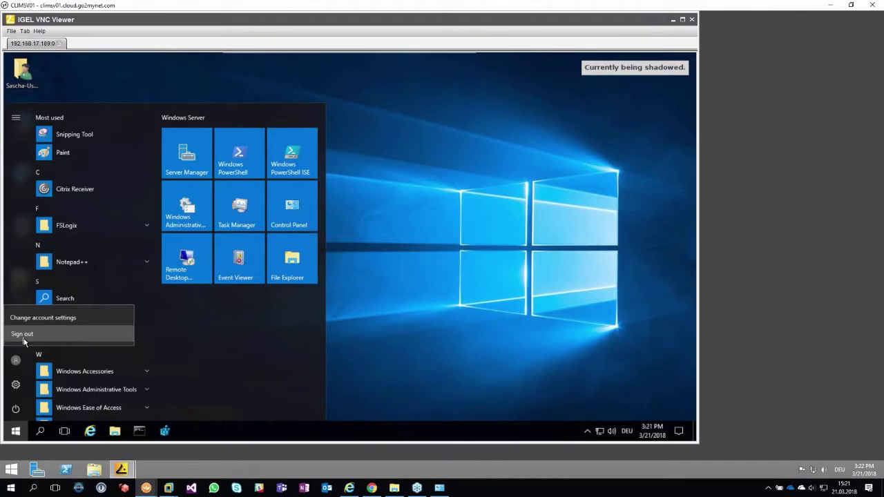
{"action": "left_click", "coordinate": [21, 335]}
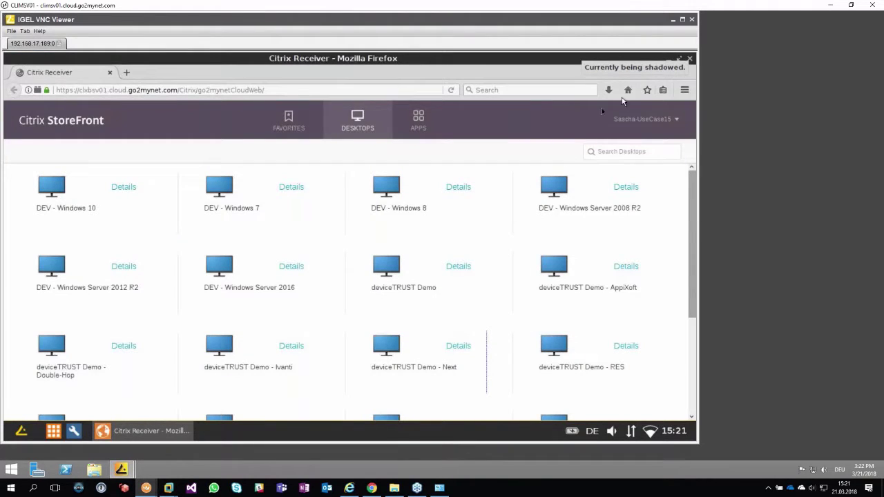
Step: Minimize the CLIMSV01 remote session and check the Windows Defender Firewall status on the local PC, minimizing its window
{"action": "left_click", "coordinate": [828, 5]}
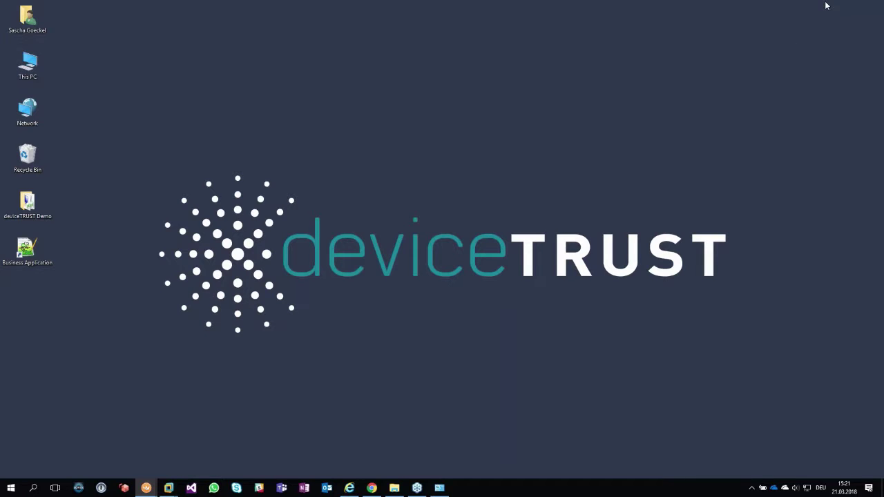
{"action": "left_click", "coordinate": [441, 488]}
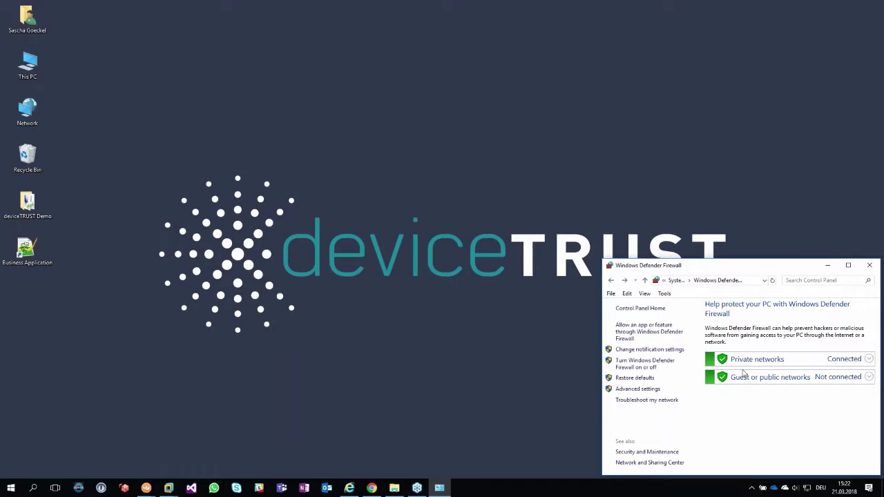
{"action": "left_click", "coordinate": [827, 265]}
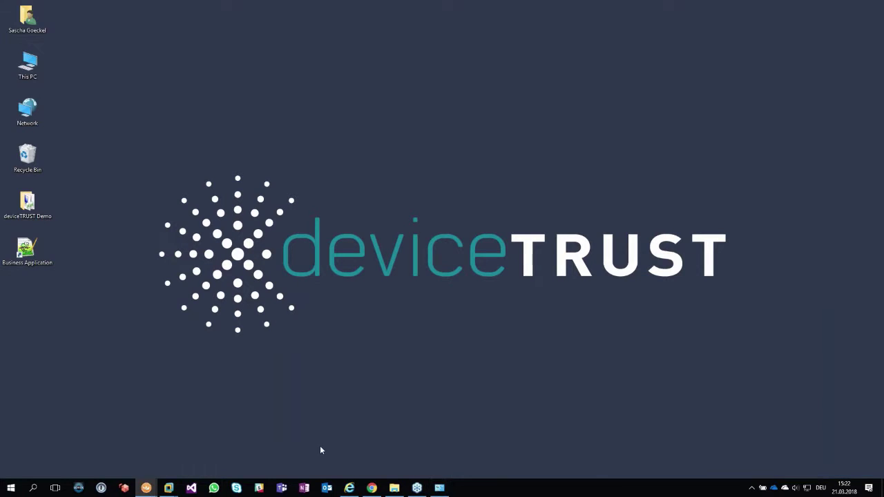
Step: Open Amazon WorkSpaces on the local PC and sign in with the account username and password
{"action": "left_click", "coordinate": [127, 490]}
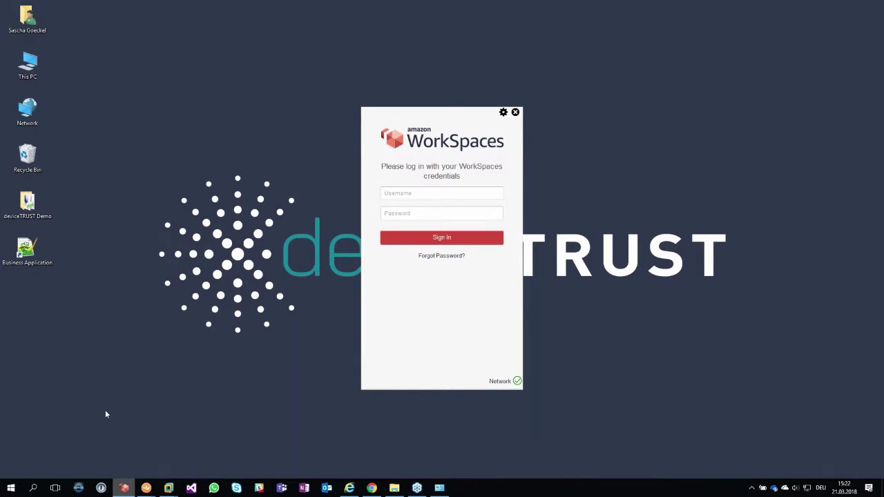
{"action": "left_click", "coordinate": [409, 193]}
{"action": "type", "text": "S"}
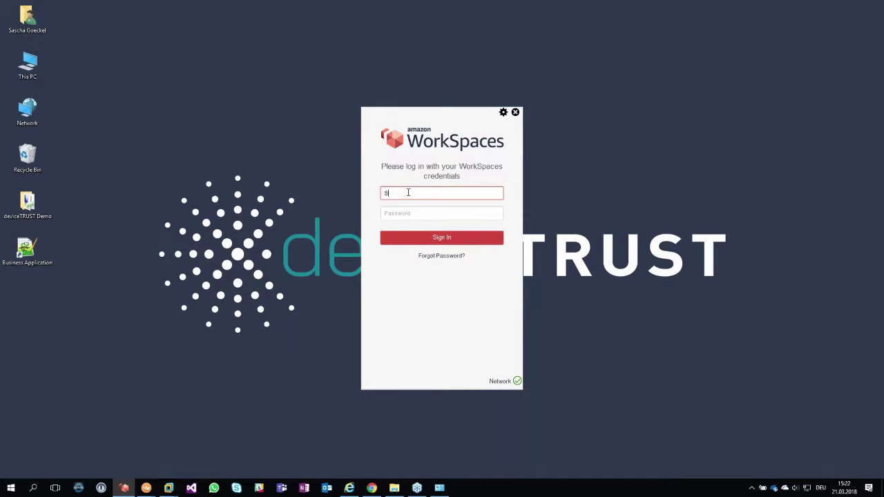
{"action": "type", "text": "ascha-UseCase1"}
{"action": "key", "text": "Tab"}
{"action": "type", "text": "x"}
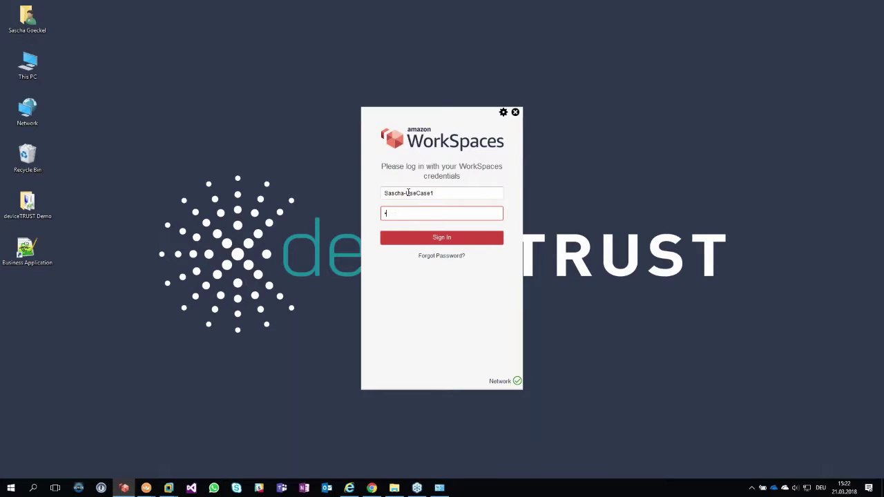
{"action": "type", "text": "xxxxxxxxx"}
{"action": "key", "text": "Return"}
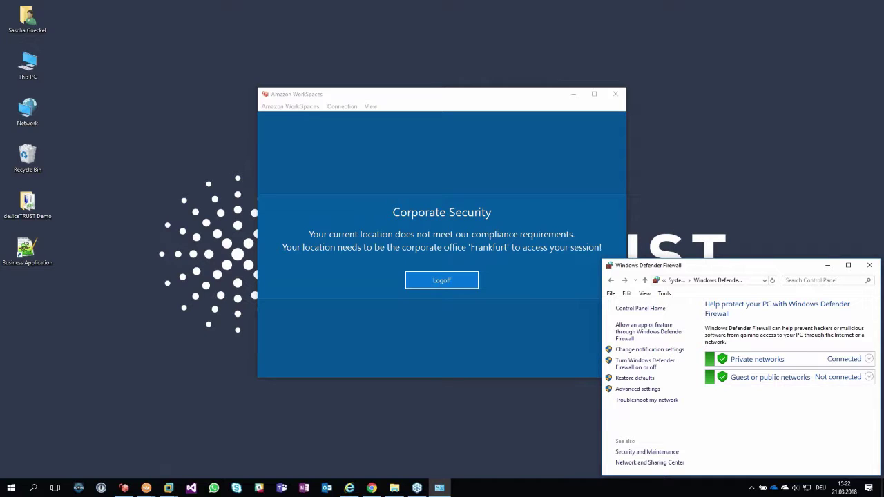
Step: Log off from the WorkSpaces Corporate Security screen and switch to the DTLDEP01 virtual machine in VMware Workstation
{"action": "left_click", "coordinate": [455, 282]}
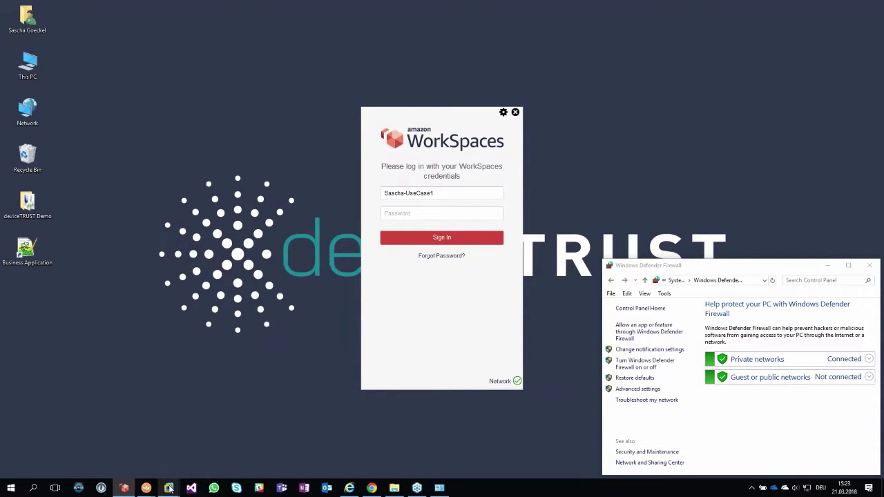
{"action": "mouse_move", "coordinate": [170, 488]}
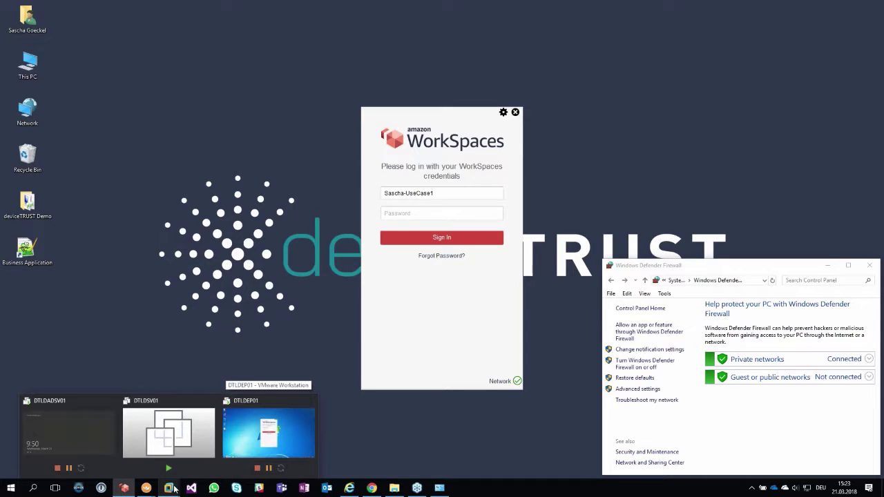
{"action": "left_click", "coordinate": [269, 432]}
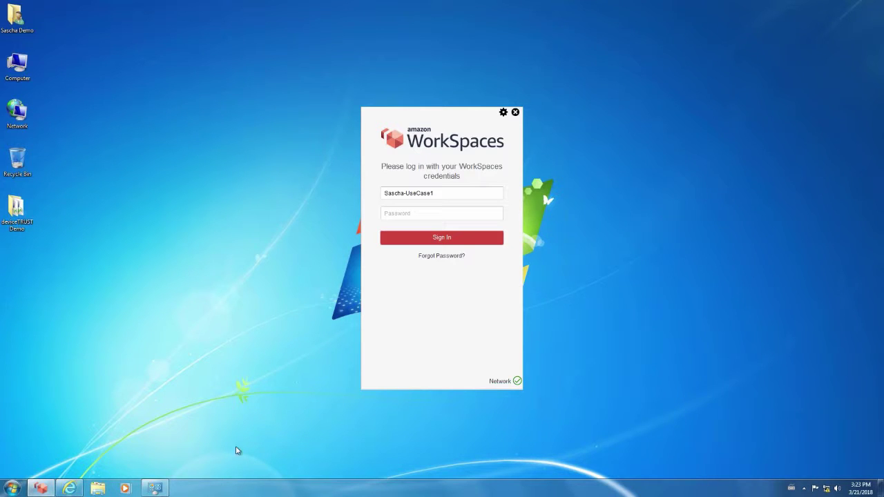
Step: Turn off Windows Firewall for the public network location on the virtual machine
{"action": "left_click", "coordinate": [155, 489]}
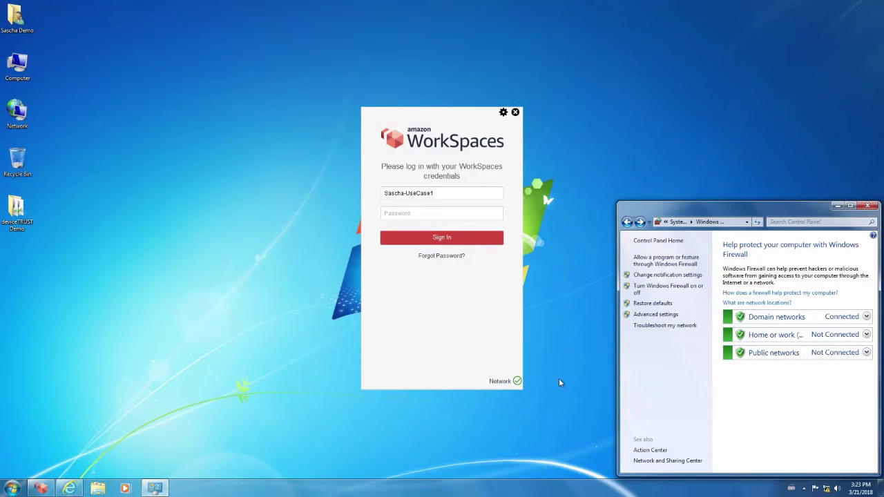
{"action": "left_click", "coordinate": [661, 293]}
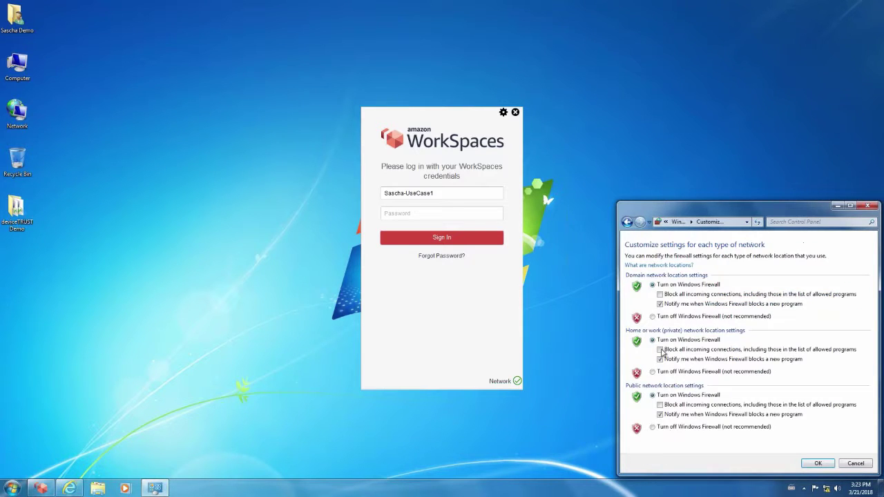
{"action": "left_click", "coordinate": [674, 428]}
{"action": "left_click", "coordinate": [819, 464]}
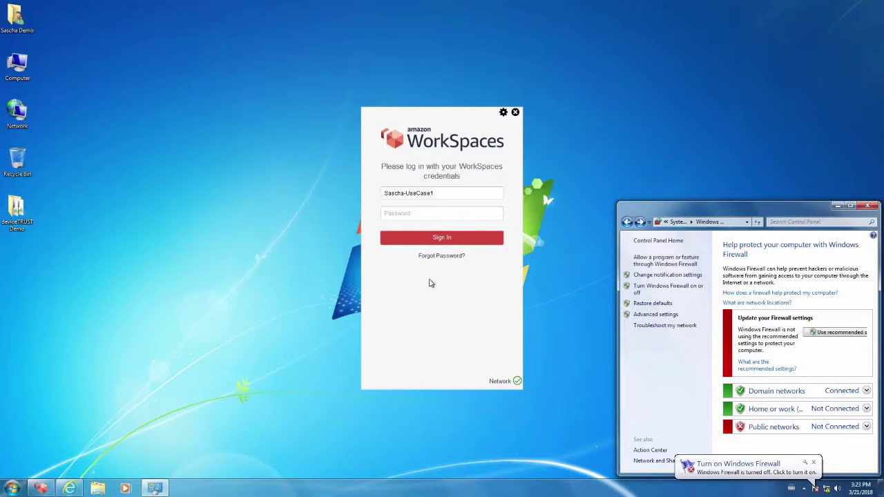
Step: Enter the account password and sign in to Amazon WorkSpaces from the virtual machine
{"action": "left_click", "coordinate": [428, 214]}
{"action": "type", "text": "••••••••"}
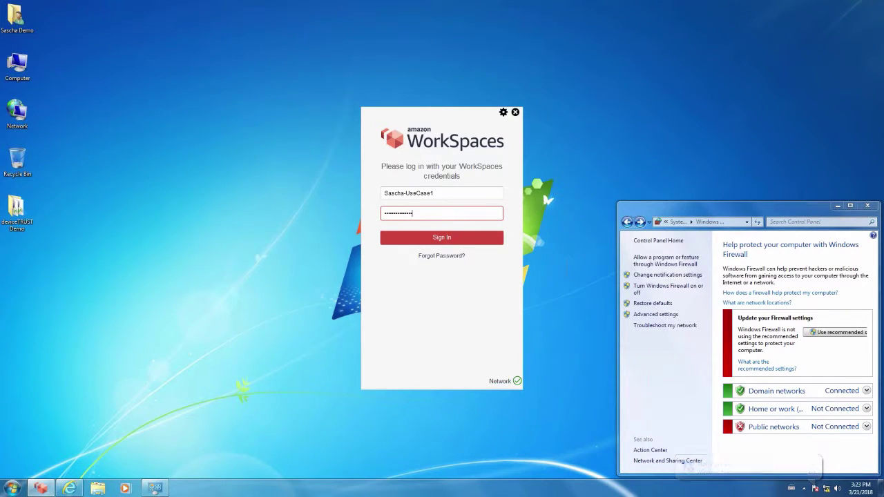
{"action": "key", "text": "Return"}
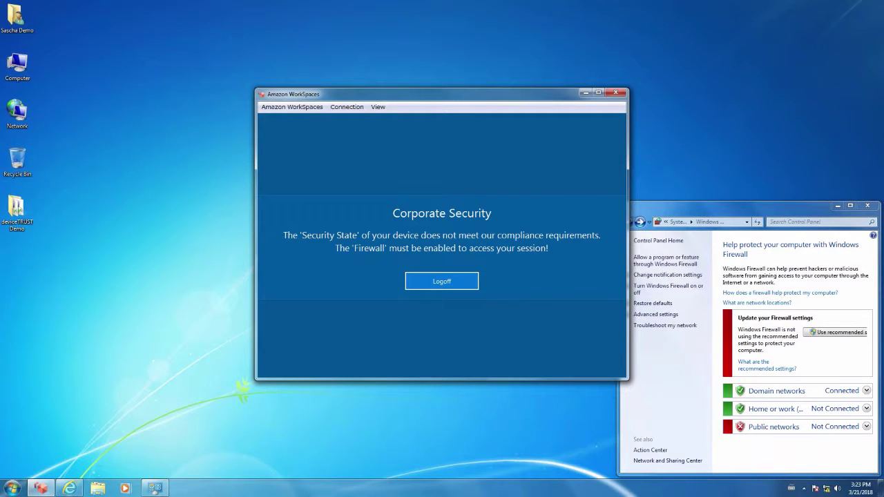
Step: Restore the recommended Windows Firewall settings, minimize the firewall window and maximize the WorkSpaces session
{"action": "left_click", "coordinate": [819, 333]}
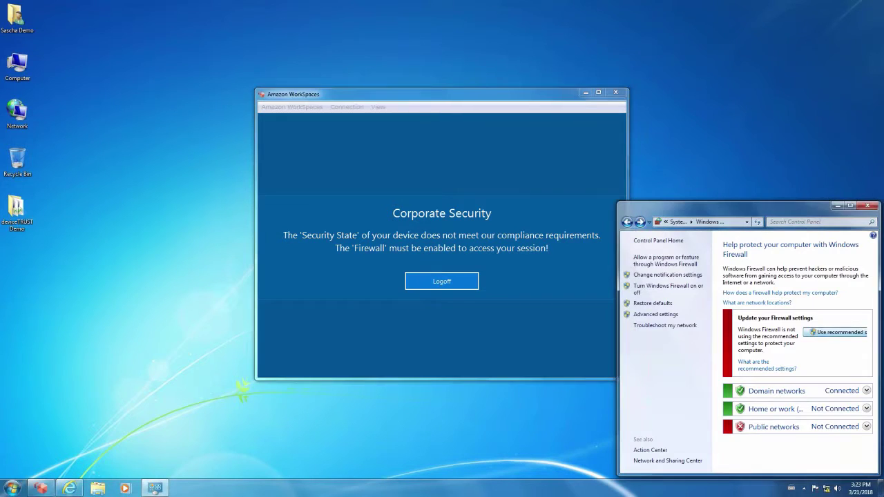
{"action": "left_click", "coordinate": [837, 206]}
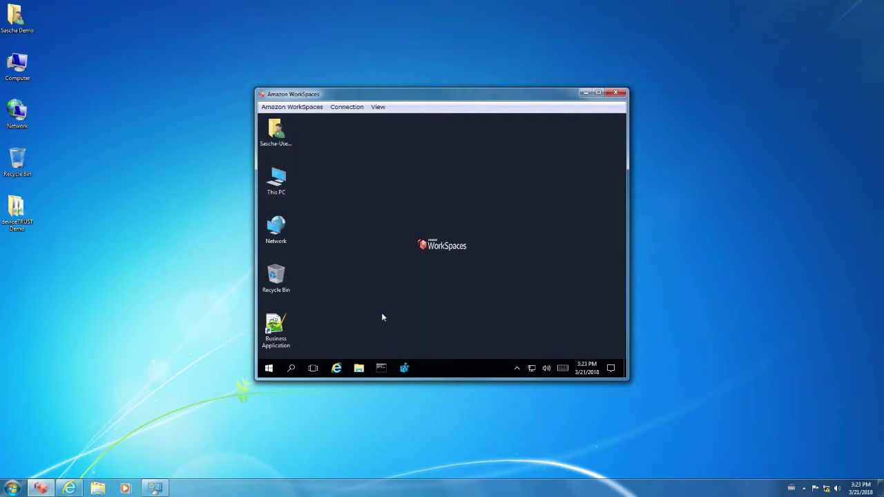
{"action": "double_click", "coordinate": [411, 96]}
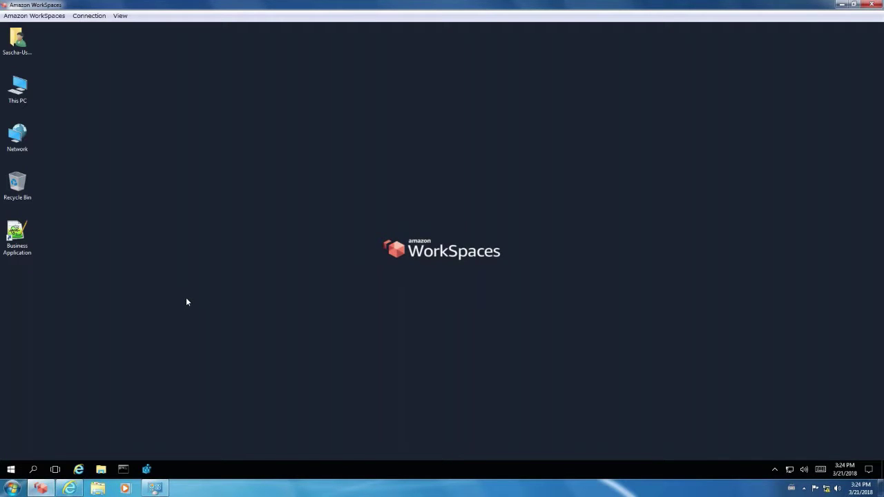
Step: Turn off Windows Firewall for public networks during the running WorkSpaces session and restore the recommended firewall settings
{"action": "left_click", "coordinate": [146, 469]}
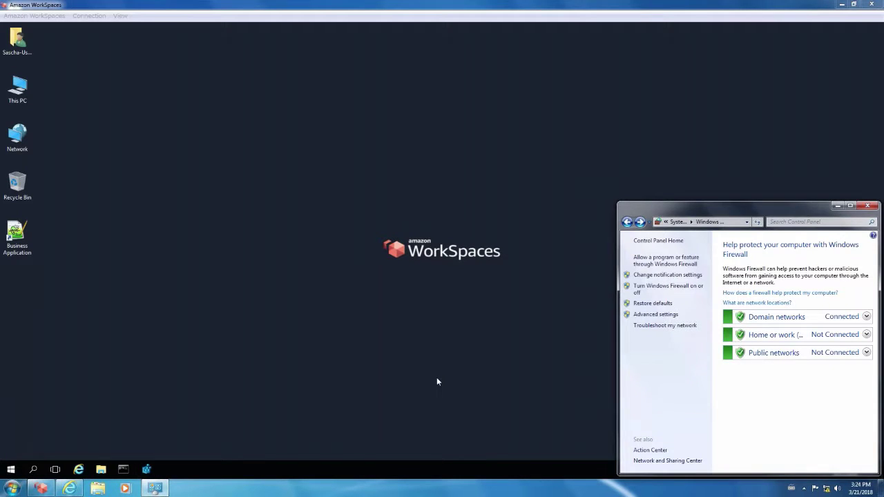
{"action": "left_click", "coordinate": [663, 288]}
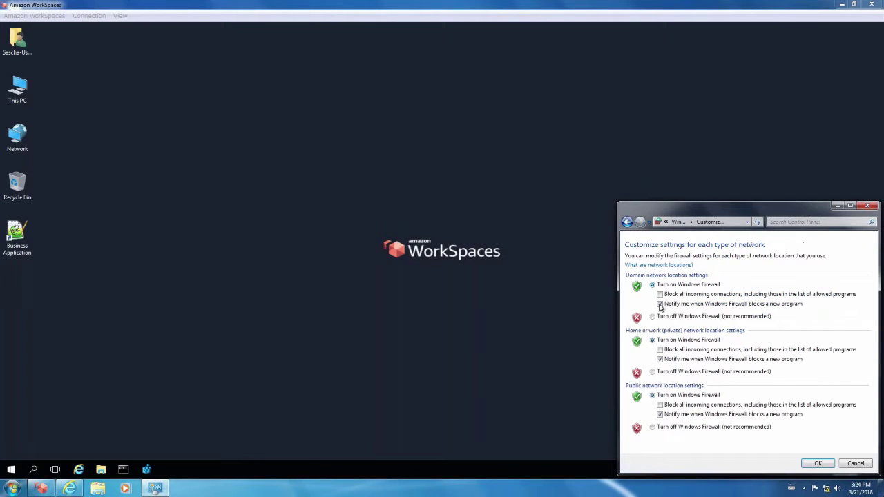
{"action": "left_click", "coordinate": [667, 429]}
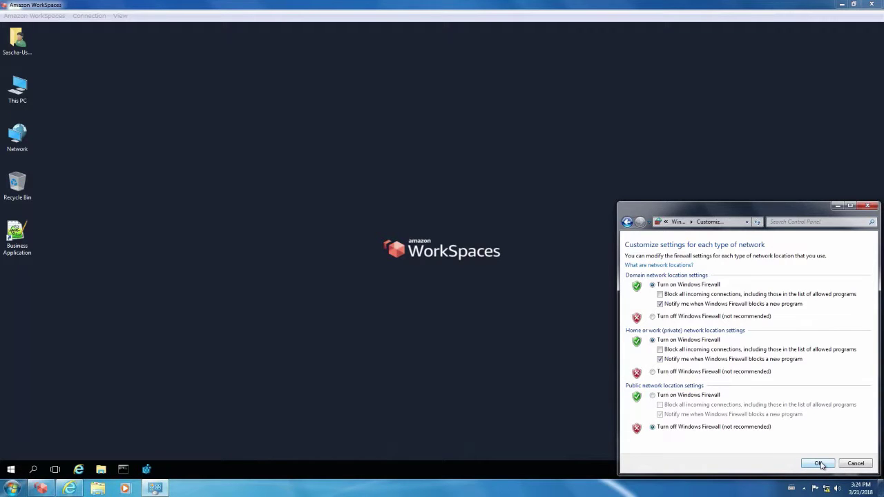
{"action": "left_click", "coordinate": [820, 465]}
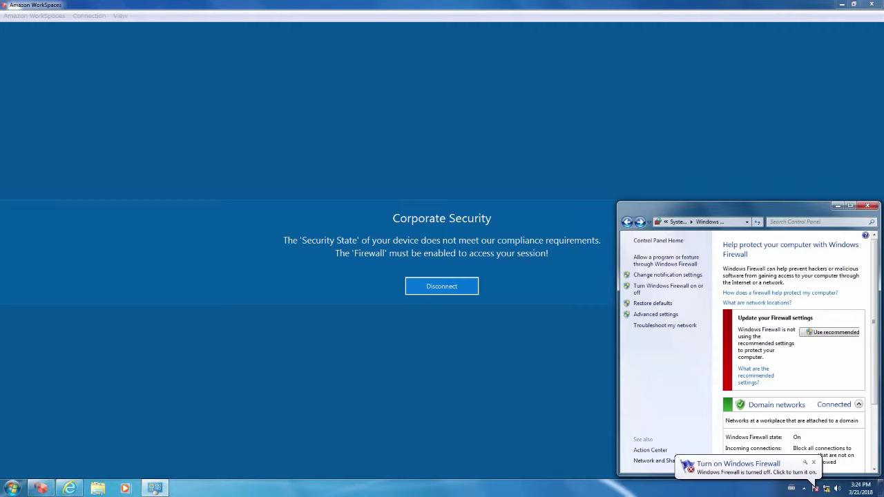
{"action": "left_click", "coordinate": [832, 333]}
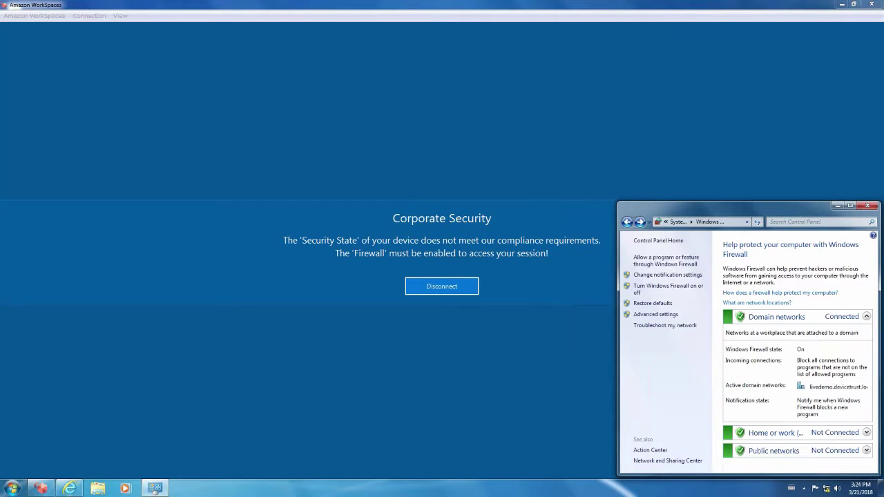
Step: Collapse the domain network details, sign out of the Amazon WorkSpaces session and close the WorkSpaces login window on the host
{"action": "left_click", "coordinate": [815, 322]}
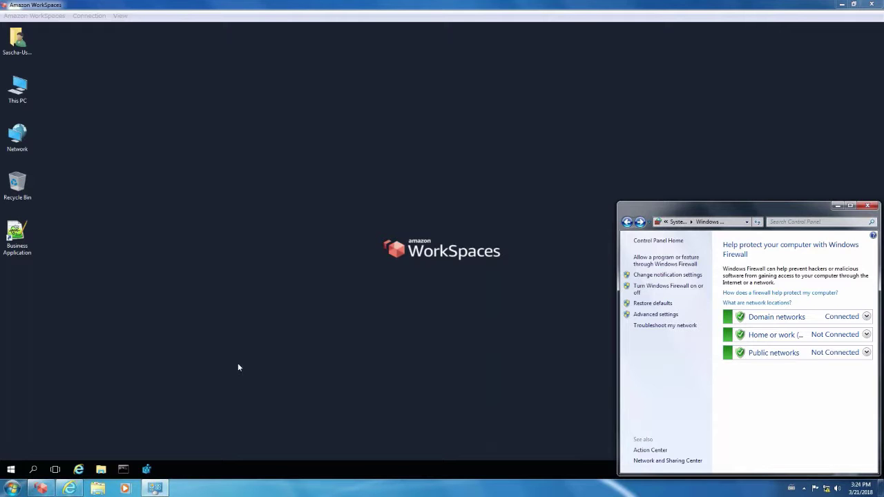
{"action": "left_click", "coordinate": [11, 470]}
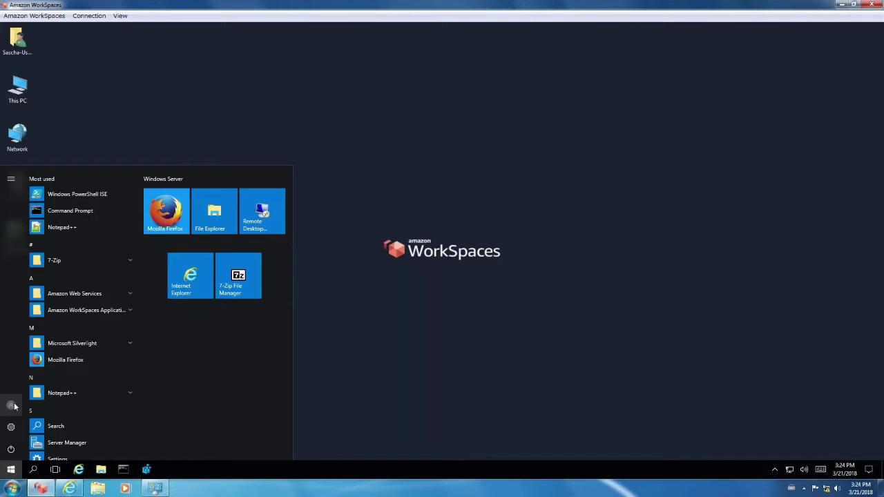
{"action": "left_click", "coordinate": [14, 406]}
{"action": "left_click", "coordinate": [21, 382]}
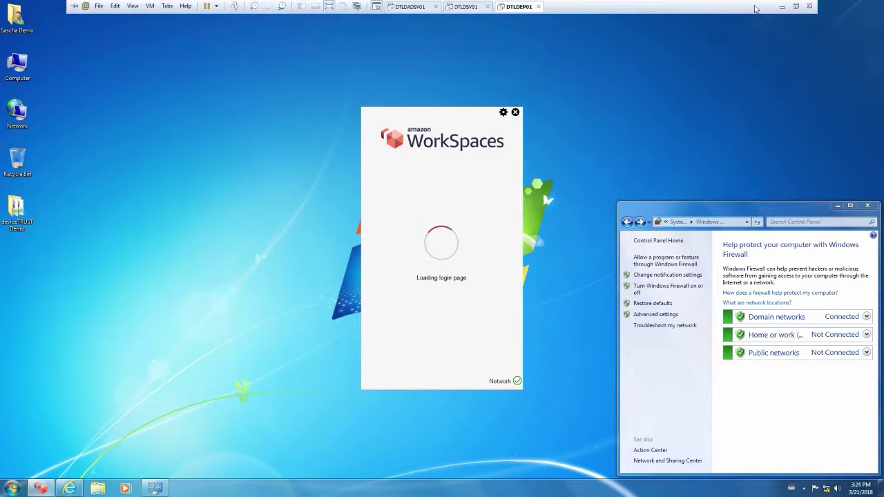
{"action": "left_click", "coordinate": [782, 6]}
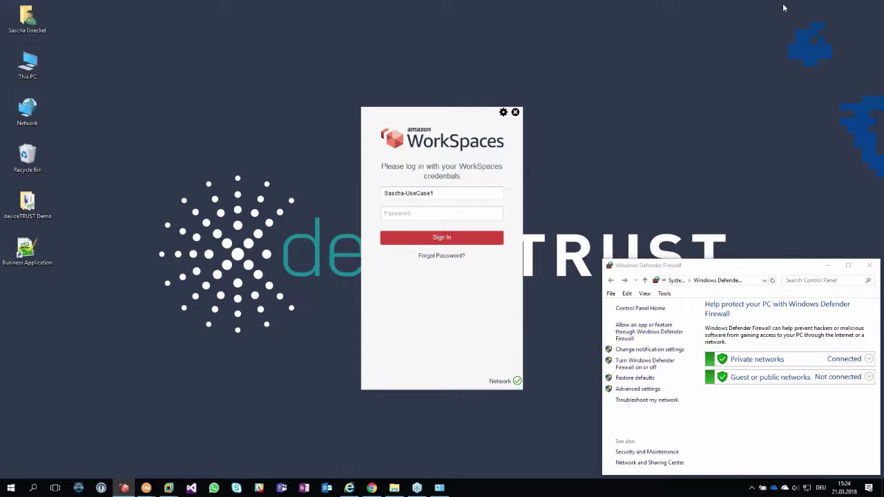
{"action": "left_click", "coordinate": [516, 112]}
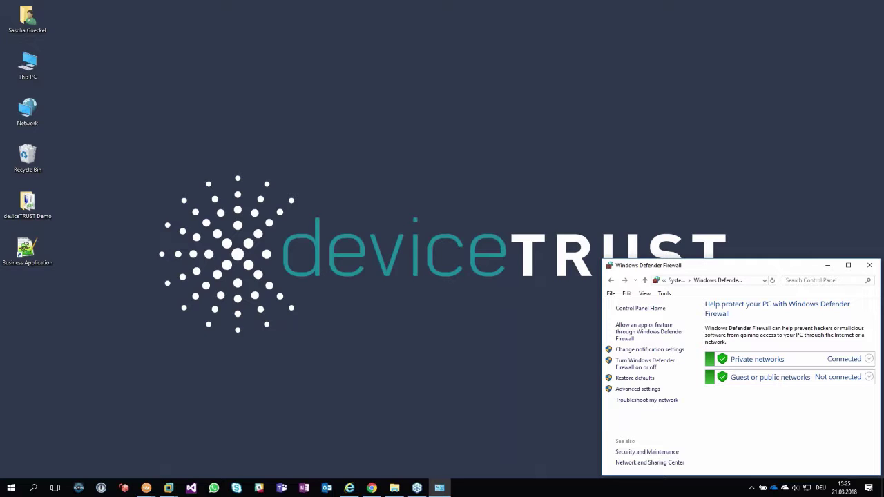
Step: Switch to the remote session with the IGEL VNC Viewer and log off the current Citrix StoreFront user
{"action": "left_click", "coordinate": [148, 489]}
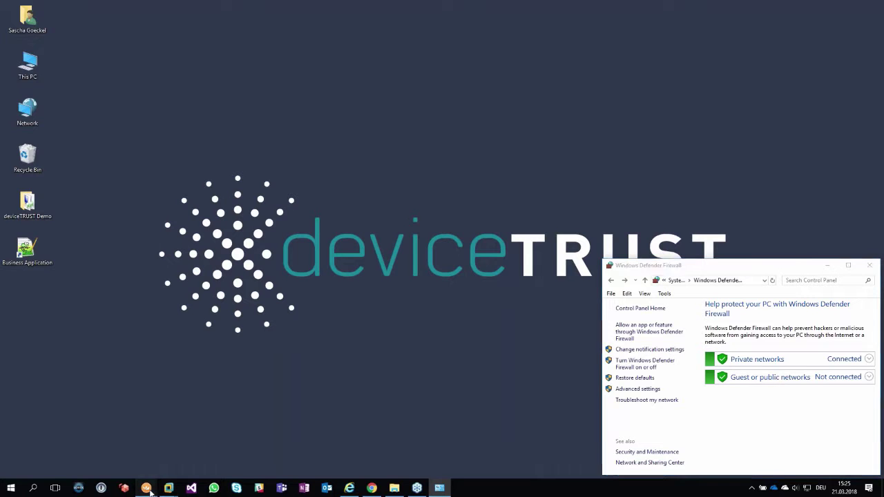
{"action": "left_click", "coordinate": [185, 452]}
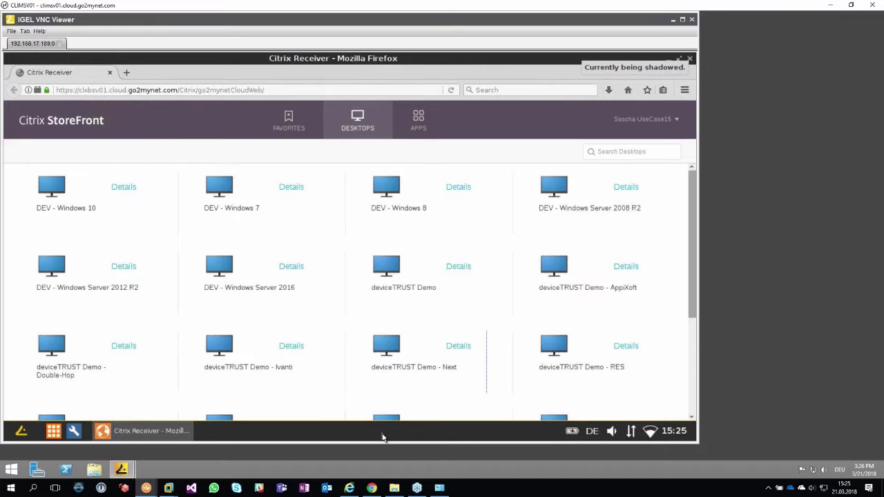
{"action": "left_click", "coordinate": [648, 119]}
{"action": "left_click", "coordinate": [646, 188]}
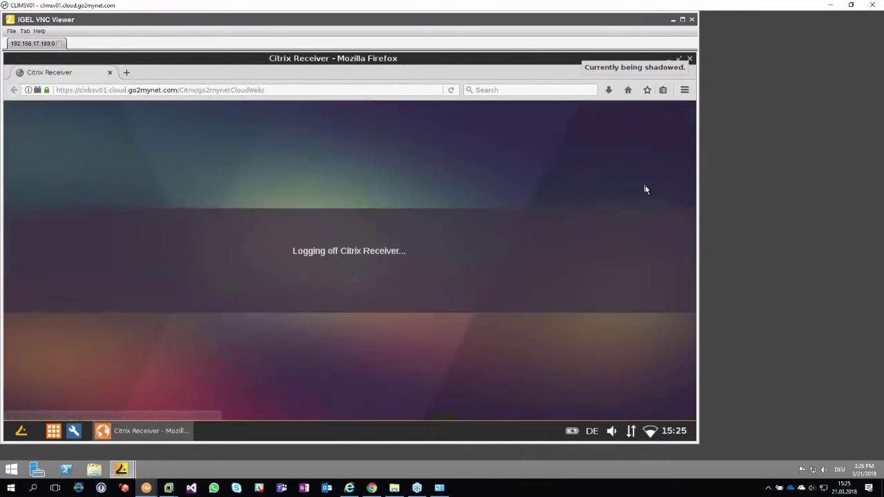
Step: Log on to Citrix StoreFront with the UseCase12 demo account's user name and password
{"action": "left_click", "coordinate": [351, 278]}
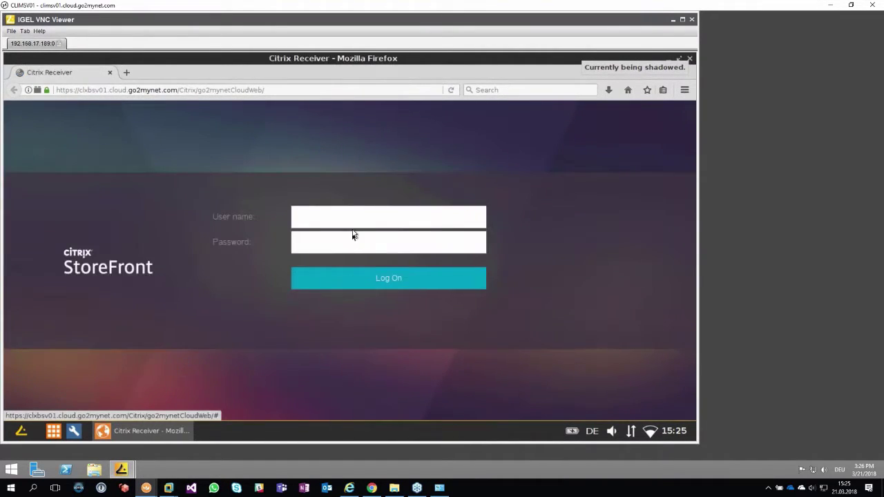
{"action": "left_click", "coordinate": [355, 223]}
{"action": "type", "text": "Sascha-"}
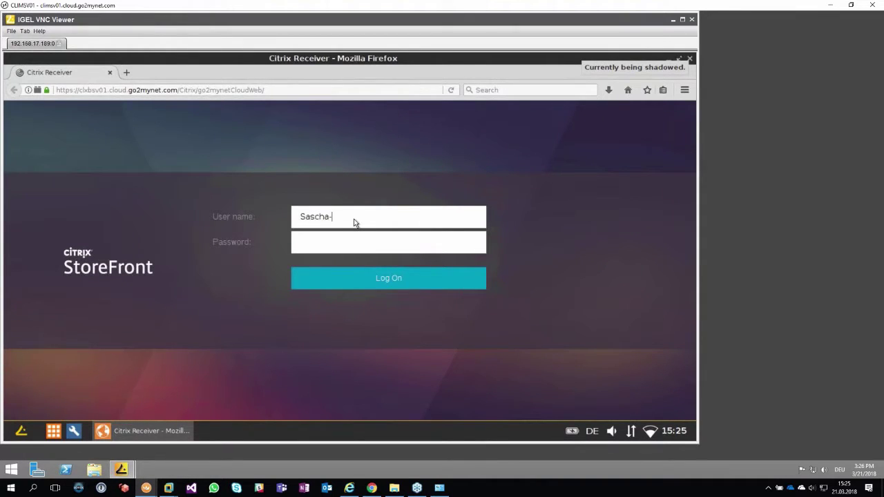
{"action": "type", "text": "UseCase12"}
{"action": "key", "text": "Tab"}
{"action": "type", "text": "**********"}
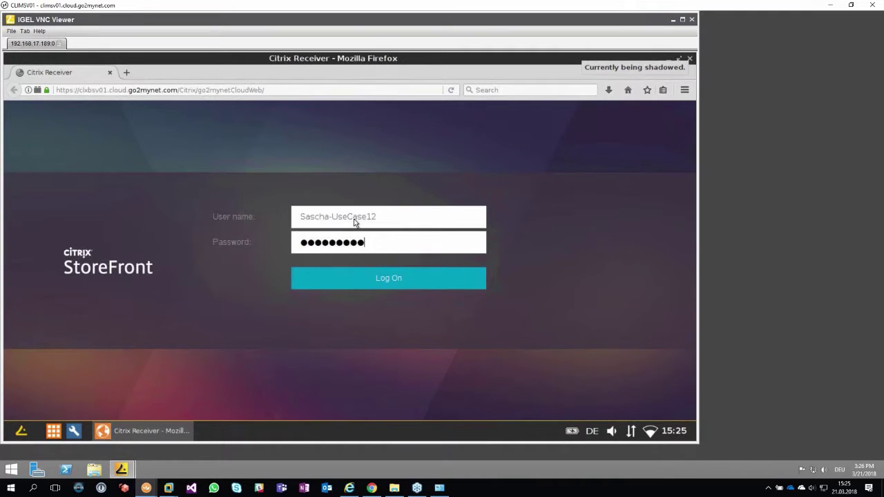
{"action": "type", "text": "*******"}
{"action": "key", "text": "Return"}
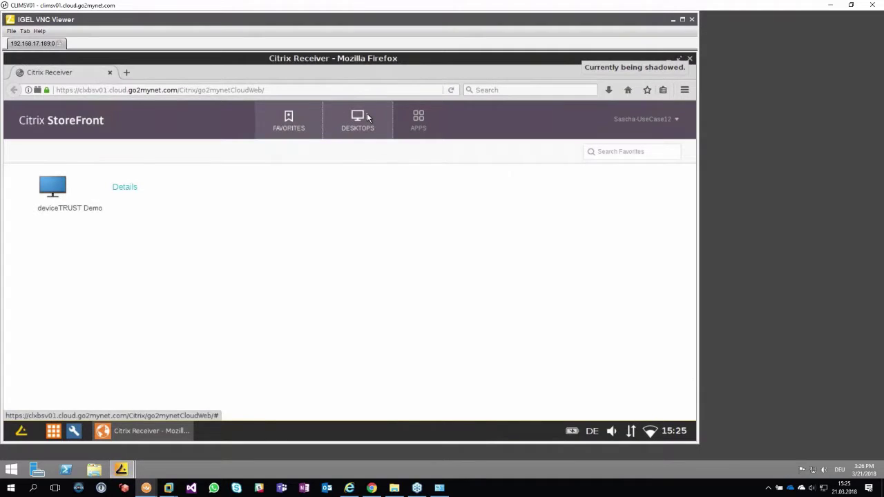
Step: Launch the deviceTRUST Demo - Next desktop and check the WiFi Secured value under HKEY_CURRENT_USER\Context in Registry Editor
{"action": "left_click", "coordinate": [366, 118]}
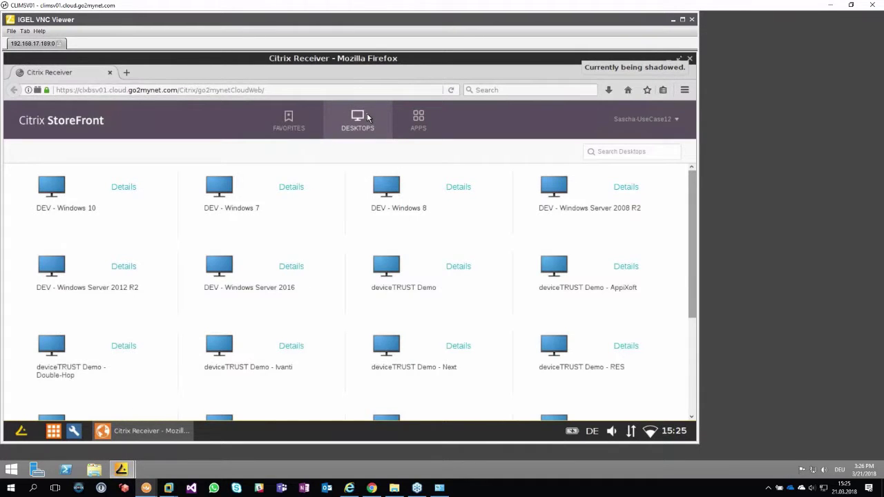
{"action": "left_click", "coordinate": [387, 348]}
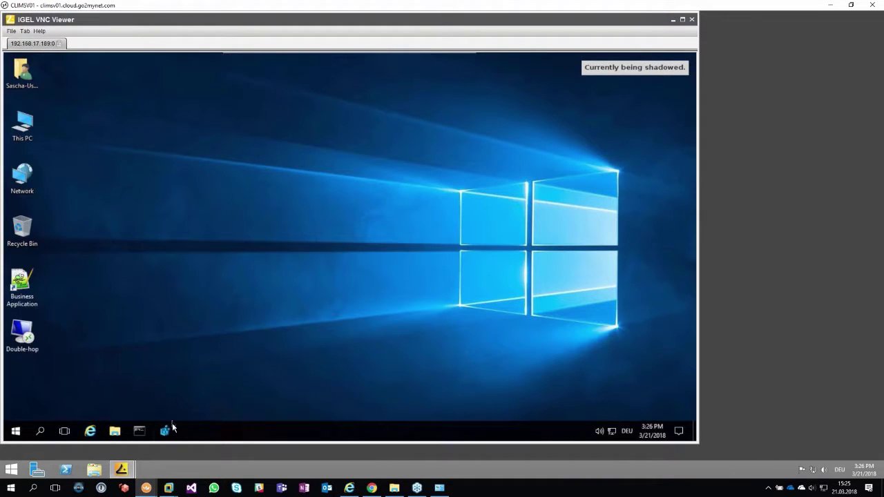
{"action": "left_click", "coordinate": [170, 432]}
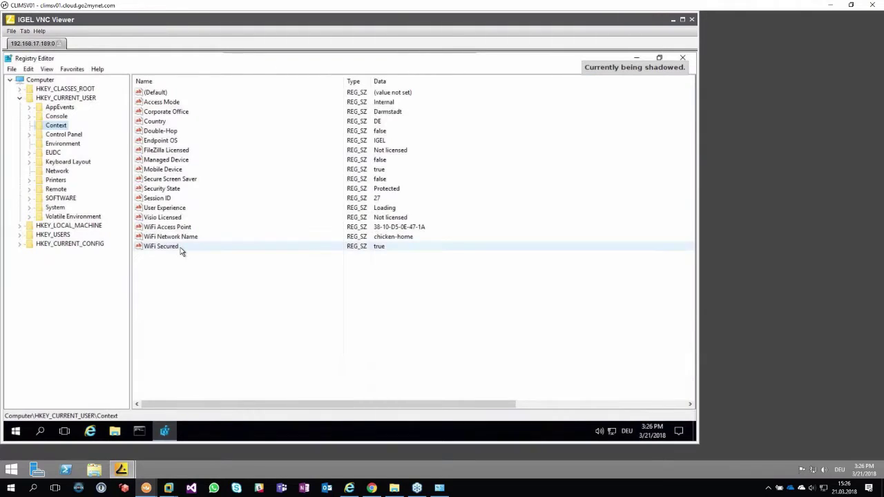
{"action": "left_click", "coordinate": [178, 249]}
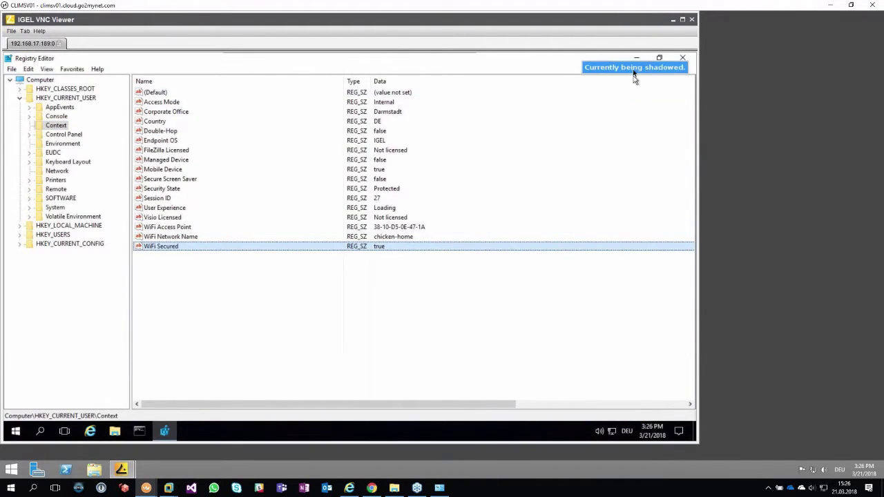
{"action": "left_click_drag", "start_coordinate": [634, 77], "coordinate": [635, 99]}
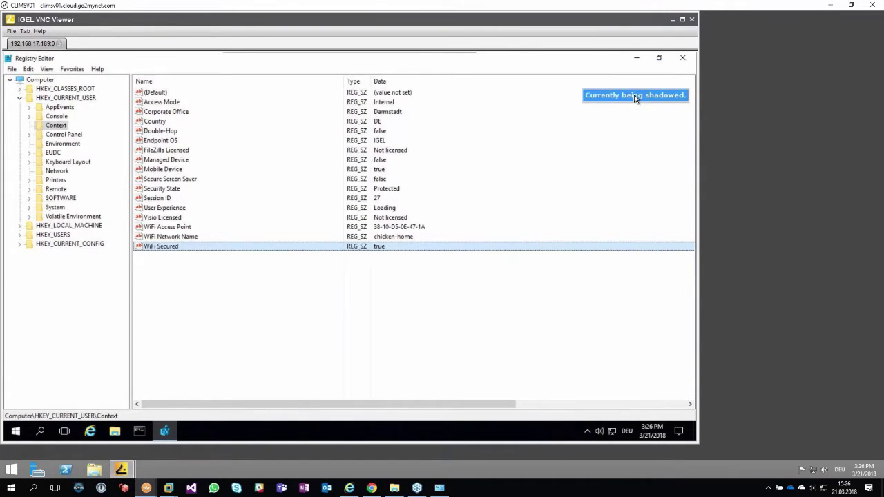
{"action": "left_click", "coordinate": [638, 59]}
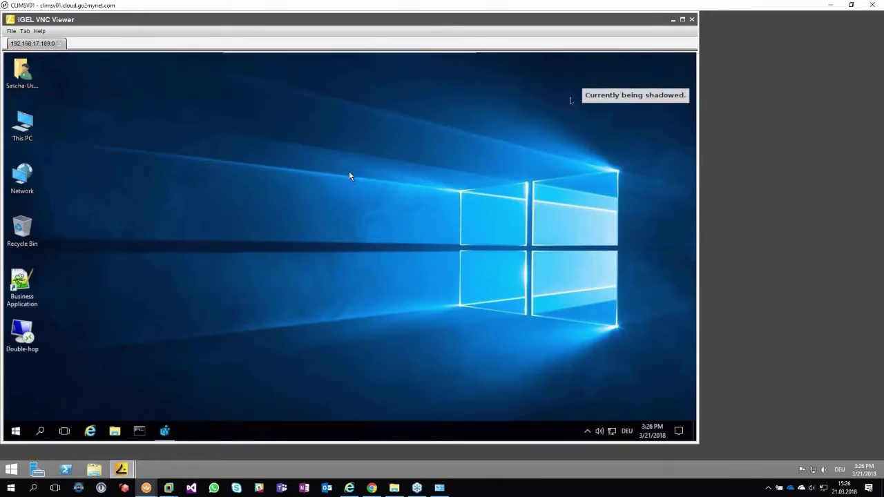
Step: Test opening the Business Application, close it and recheck the WiFi Secured value in Registry Editor
{"action": "double_click", "coordinate": [22, 287]}
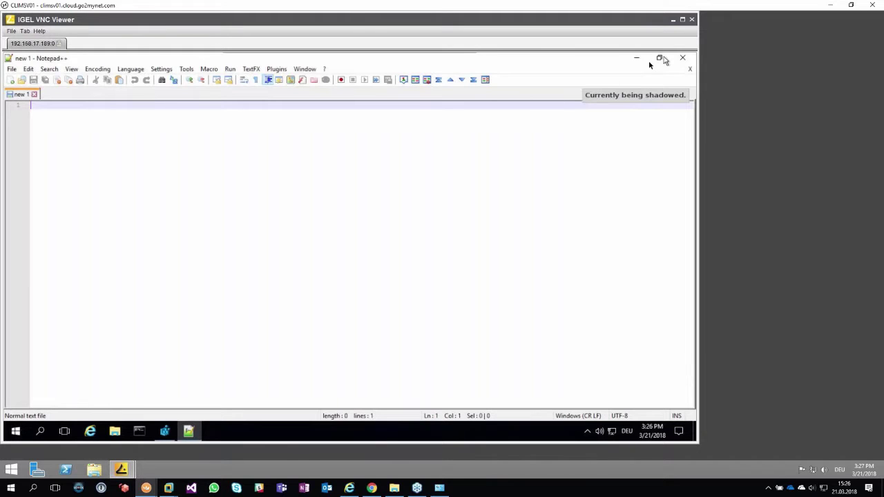
{"action": "left_click", "coordinate": [682, 57]}
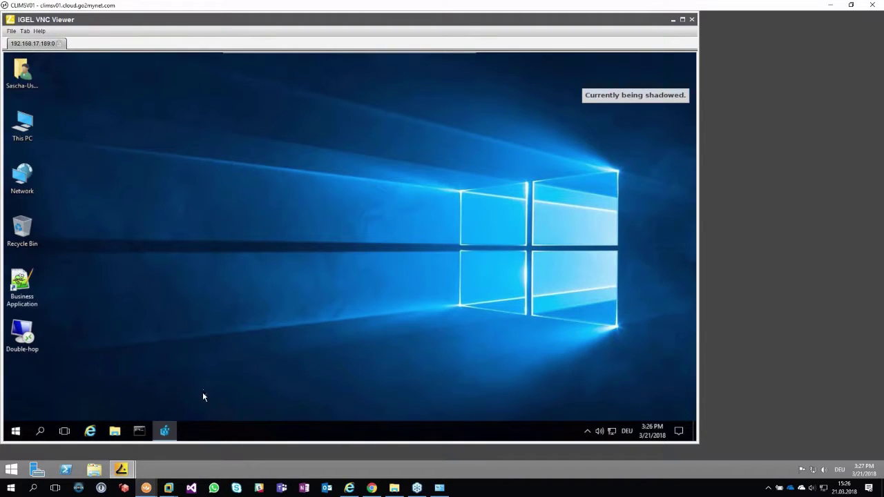
{"action": "left_click", "coordinate": [171, 429]}
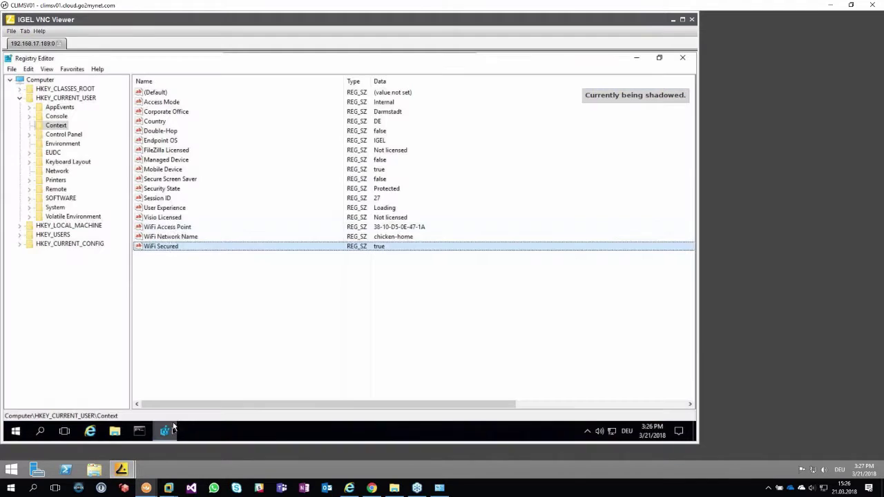
{"action": "left_click", "coordinate": [362, 248]}
{"action": "left_click", "coordinate": [636, 57]}
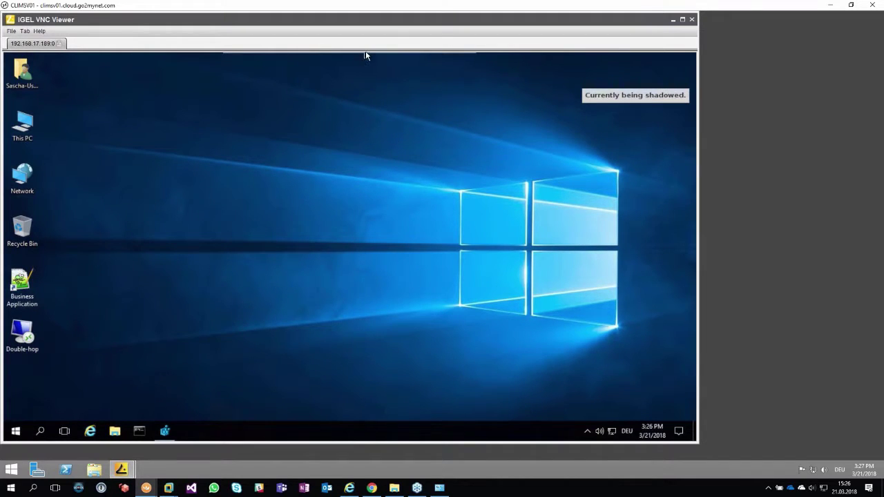
Step: Disconnect from the deviceTRUST Demo - Next desktop, leaving it running on the server
{"action": "mouse_move", "coordinate": [359, 55]}
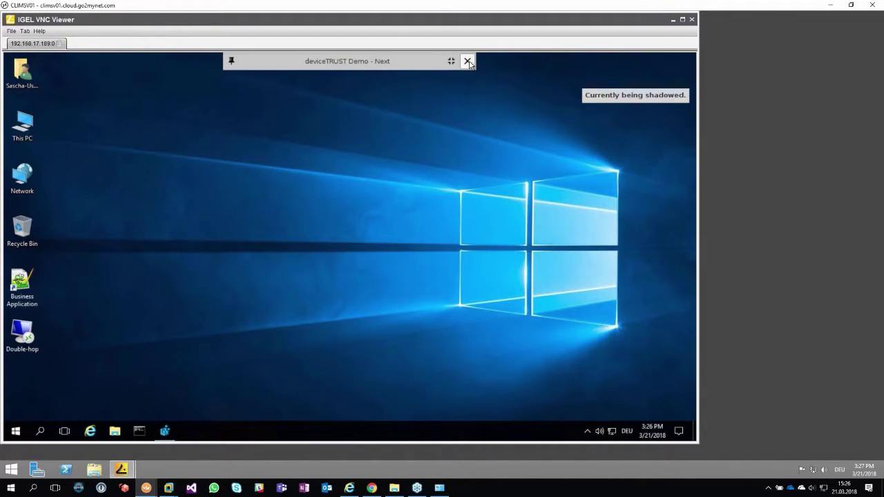
{"action": "left_click", "coordinate": [468, 61]}
{"action": "left_click", "coordinate": [444, 281]}
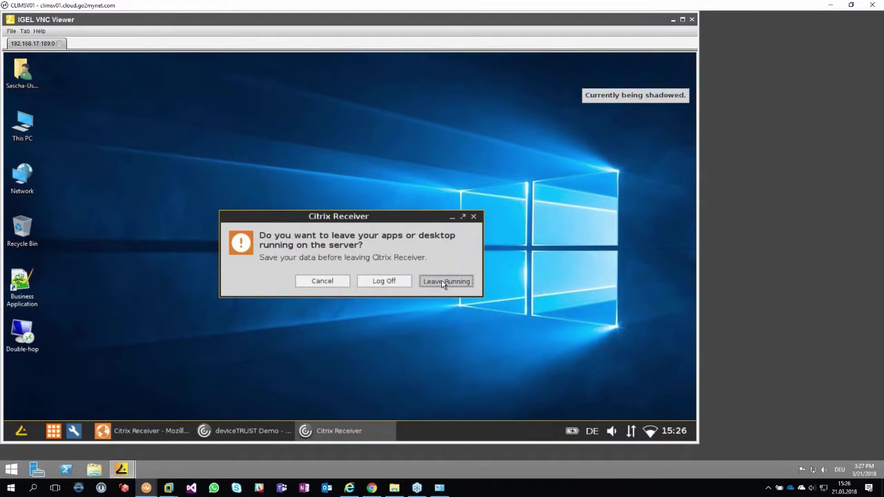
Step: Connect the IGEL client to the Telekom wireless network and close the wireless network manager
{"action": "left_click", "coordinate": [649, 431]}
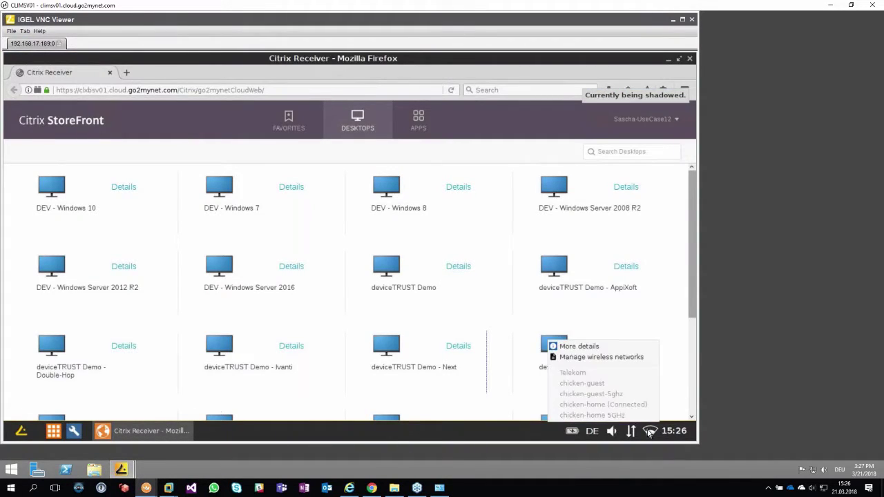
{"action": "left_click", "coordinate": [615, 358]}
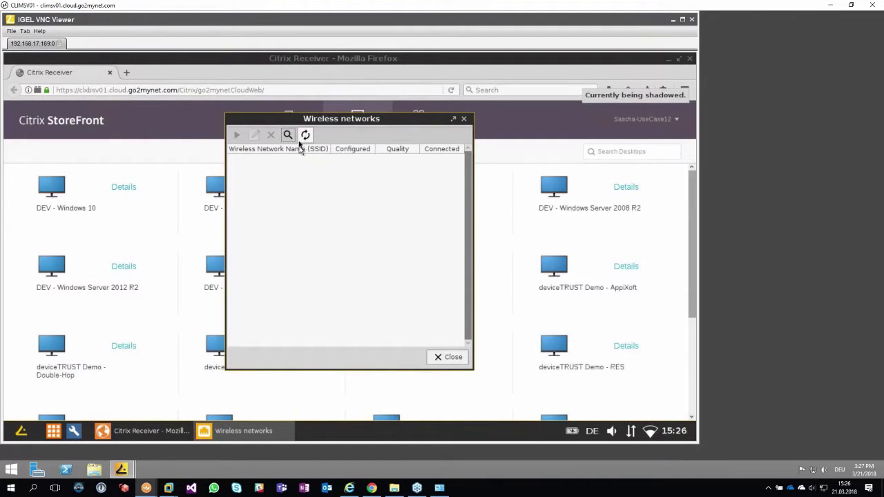
{"action": "double_click", "coordinate": [269, 168]}
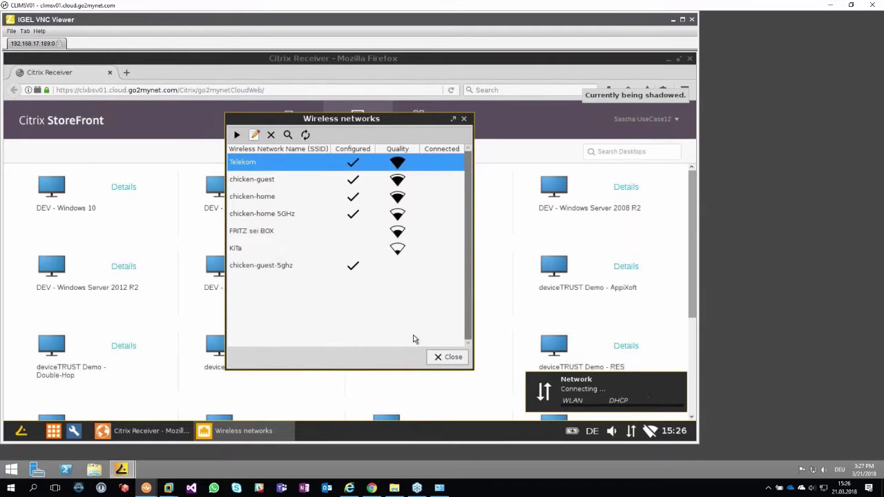
{"action": "left_click", "coordinate": [439, 360]}
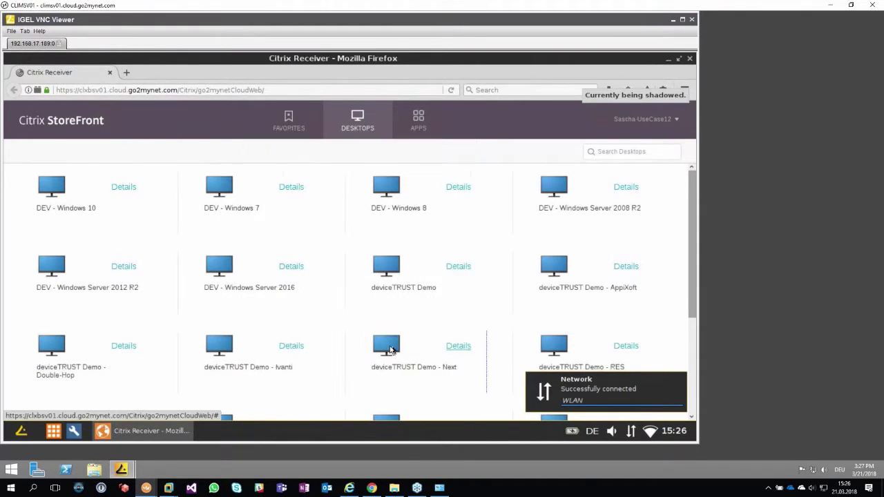
Step: Reconnect to the deviceTRUST Demo - Next desktop and check the WiFi Secured value in Registry Editor
{"action": "left_click", "coordinate": [388, 347]}
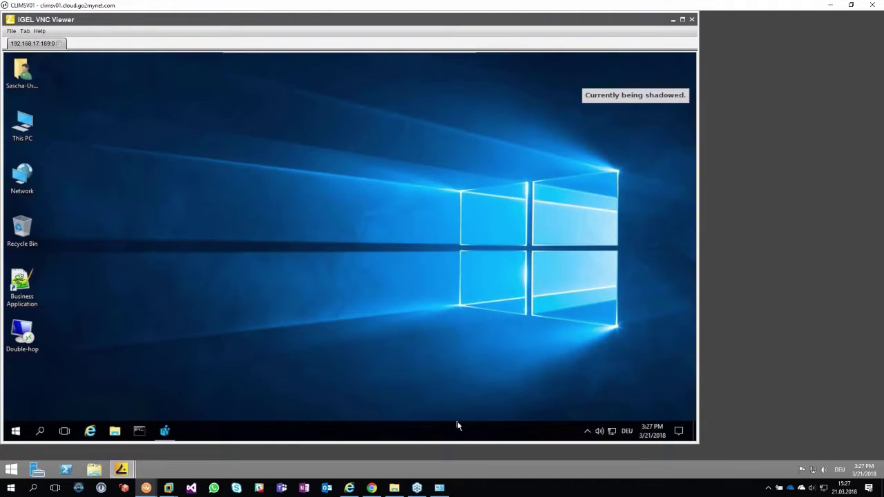
{"action": "double_click", "coordinate": [27, 296]}
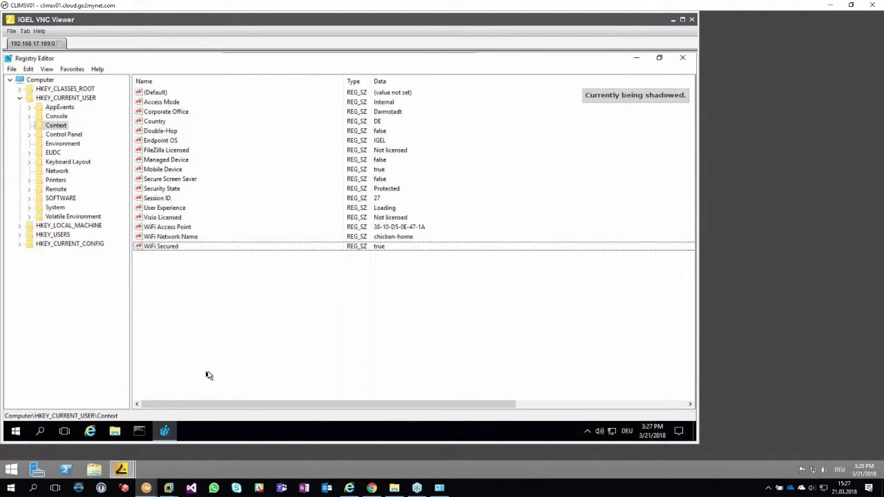
{"action": "left_click", "coordinate": [182, 247]}
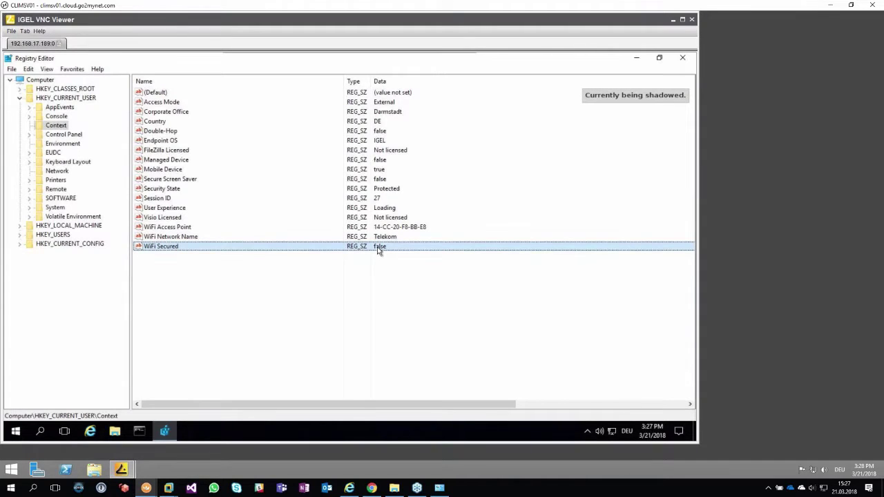
{"action": "left_click", "coordinate": [637, 59]}
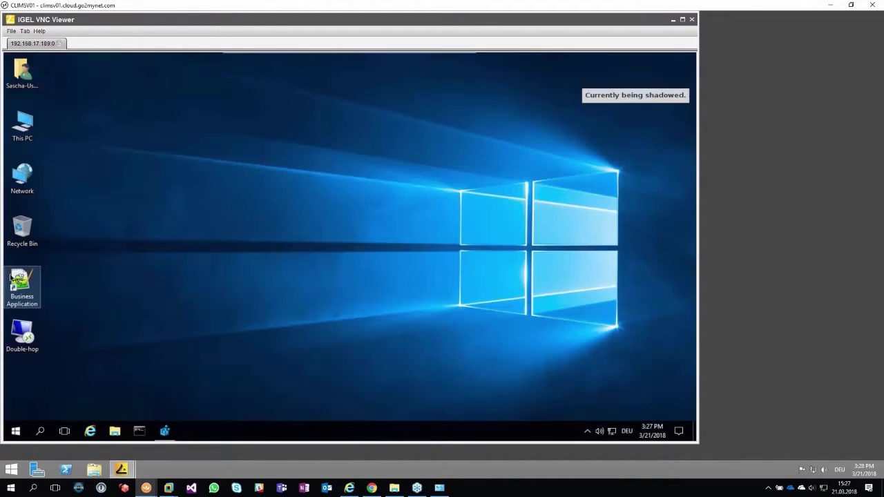
Step: Try to open the Business Application in the reconnected session and sign out of the desktop
{"action": "double_click", "coordinate": [22, 280]}
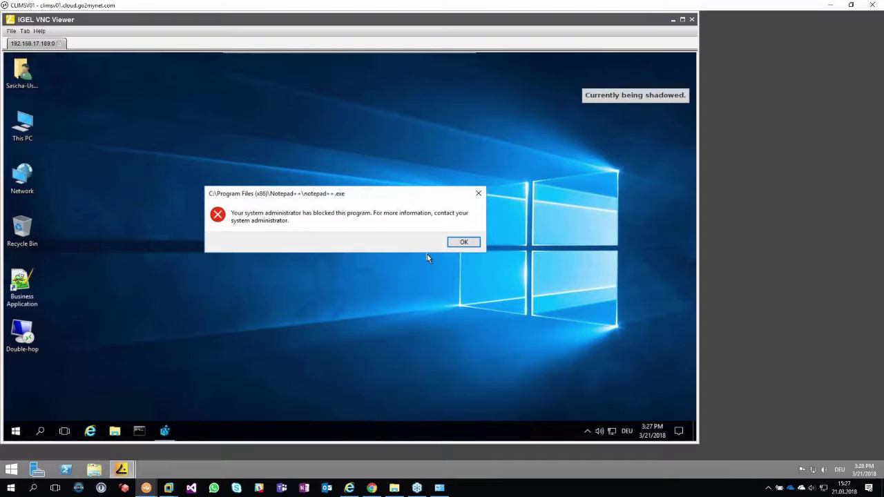
{"action": "left_click", "coordinate": [464, 243]}
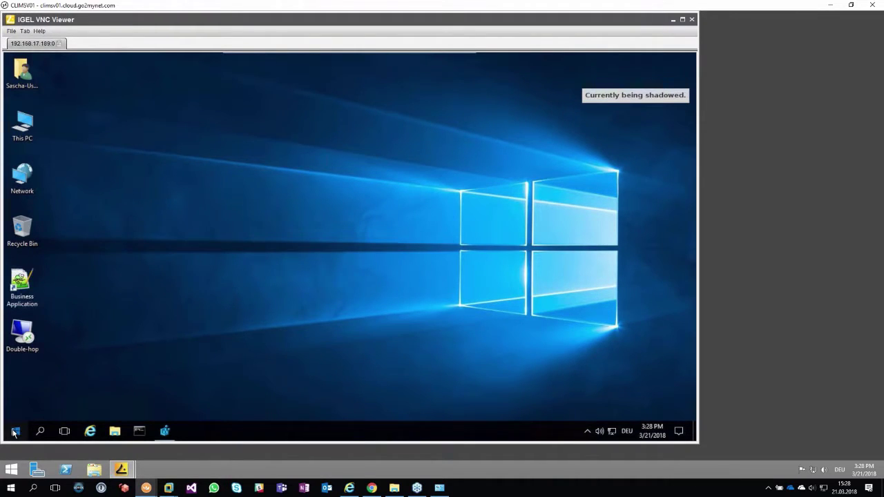
{"action": "left_click", "coordinate": [14, 432]}
{"action": "left_click", "coordinate": [15, 361]}
{"action": "left_click", "coordinate": [21, 335]}
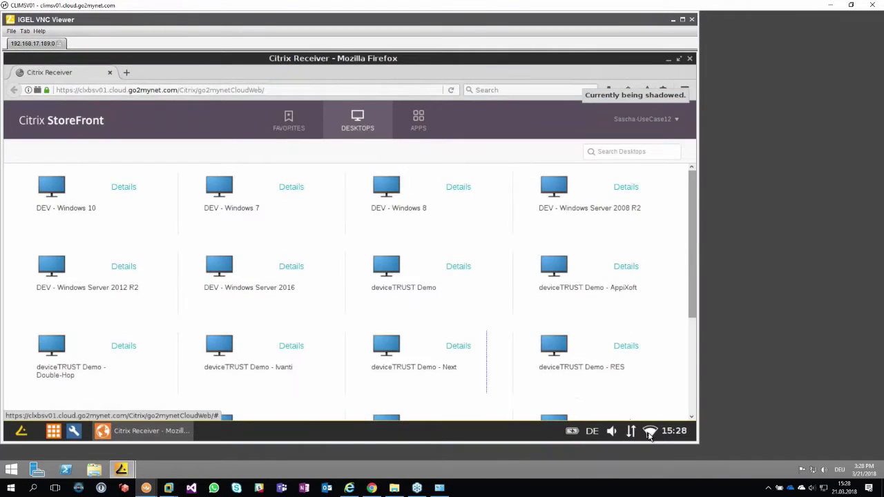
Step: Connect the IGEL client to the chicken-home wireless network and close the wireless network manager
{"action": "left_click", "coordinate": [650, 432]}
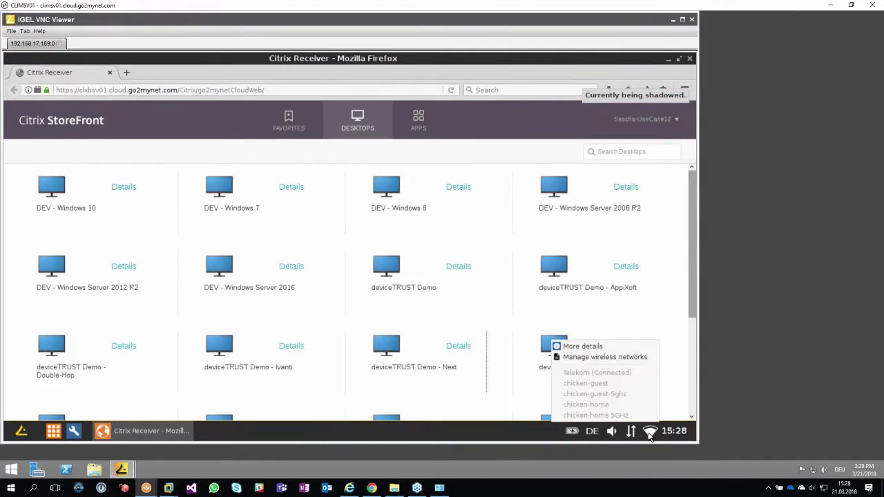
{"action": "left_click", "coordinate": [639, 358]}
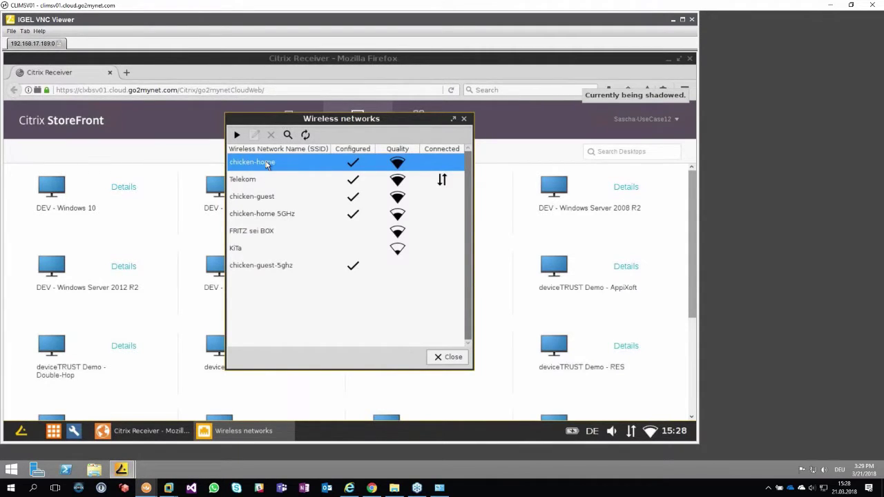
{"action": "left_click", "coordinate": [449, 358]}
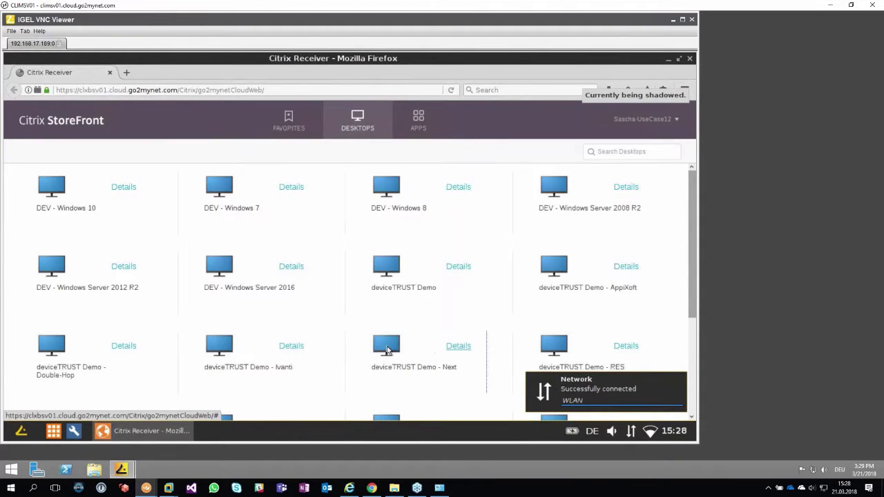
Step: Open the Business Application in a deviceTRUST Demo - Next desktop session and disconnect, leaving the desktop running on the server
{"action": "left_click", "coordinate": [387, 345]}
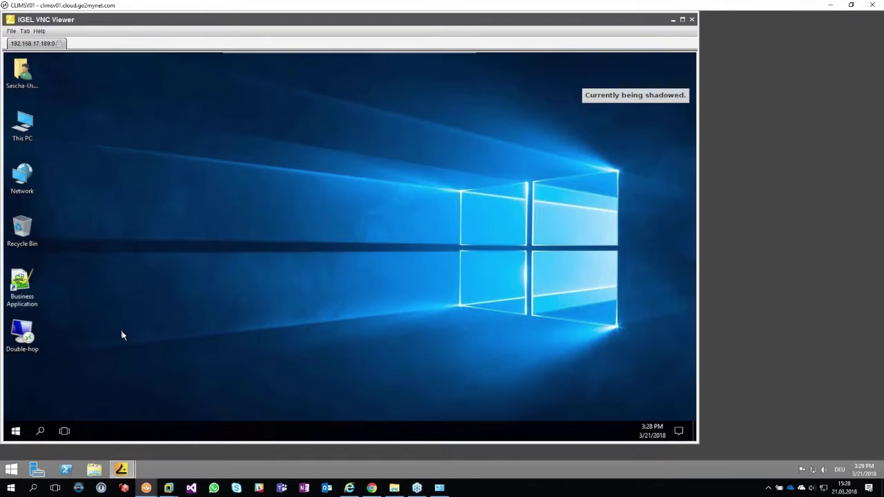
{"action": "double_click", "coordinate": [19, 278]}
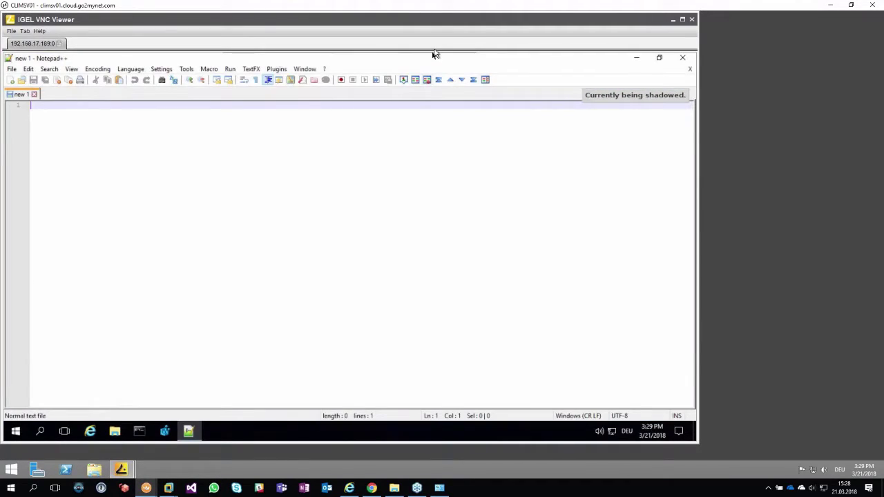
{"action": "mouse_move", "coordinate": [435, 56]}
{"action": "left_click", "coordinate": [467, 62]}
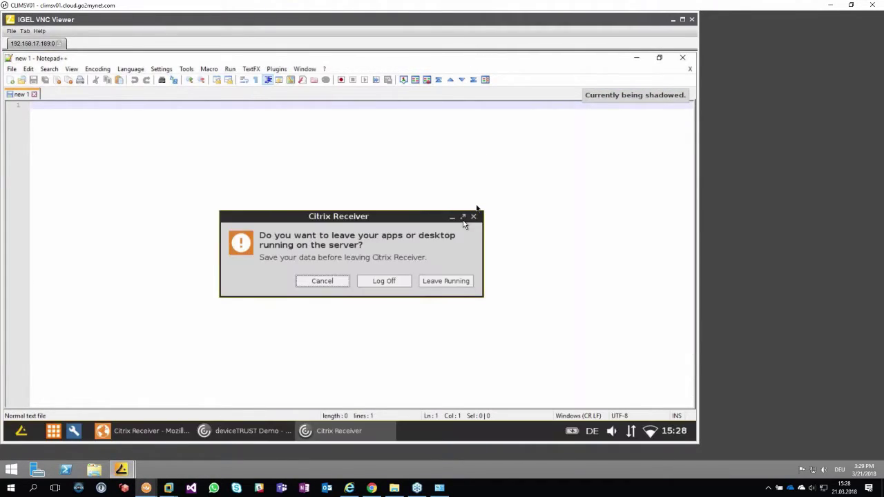
{"action": "left_click", "coordinate": [443, 289]}
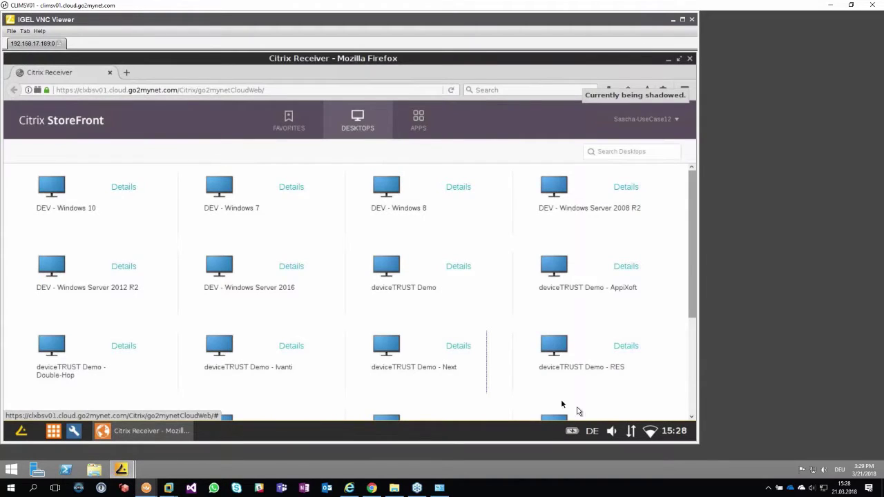
Step: Switch the IGEL client's wireless connection to the Telekom network and close the network list
{"action": "left_click", "coordinate": [651, 431]}
{"action": "left_click", "coordinate": [601, 357]}
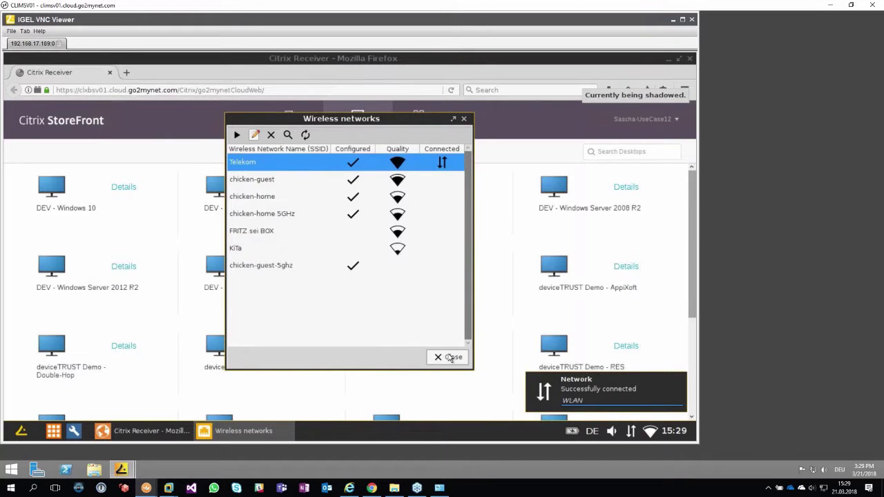
{"action": "left_click", "coordinate": [450, 357]}
Step: Reconnect to the deviceTRUST Demo - Next desktop and try to open the Business Application over the Telekom network
{"action": "left_click", "coordinate": [390, 346]}
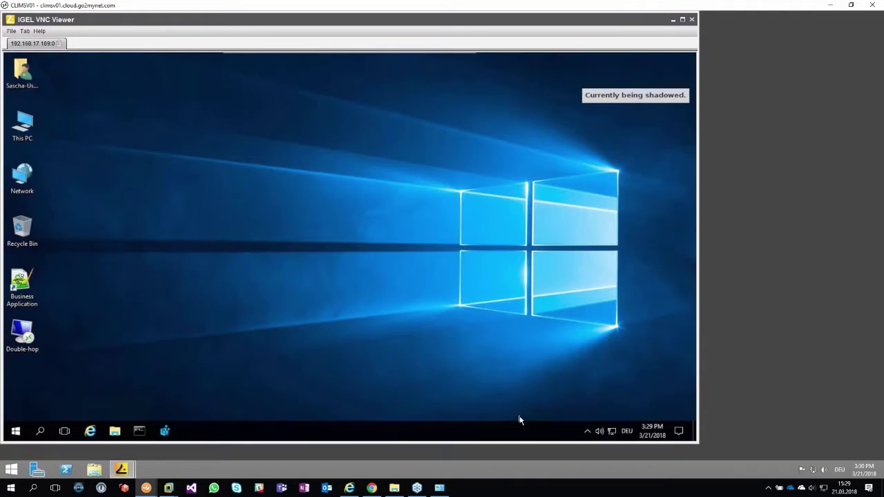
{"action": "double_click", "coordinate": [19, 286]}
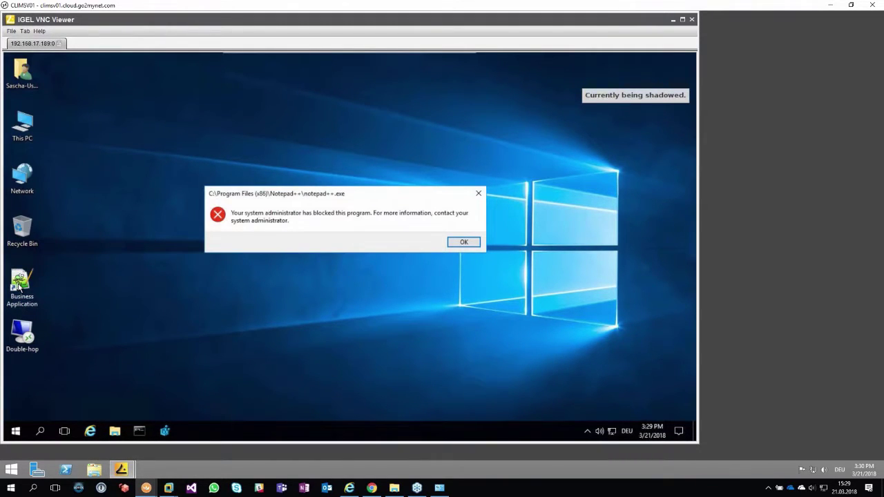
{"action": "key", "text": "Return"}
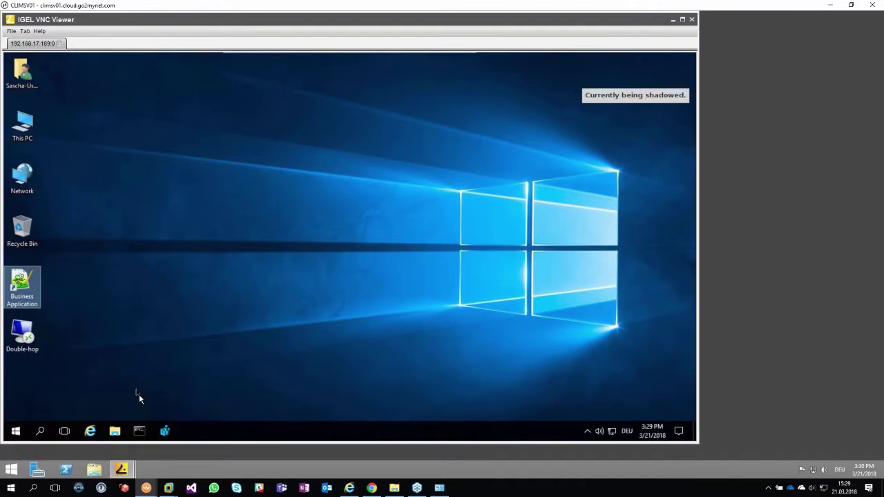
Step: Review the Access Mode, WiFi Secured, Managed Device and Security State values under HKEY_CURRENT_USER\Context in Registry Editor
{"action": "left_click", "coordinate": [166, 431]}
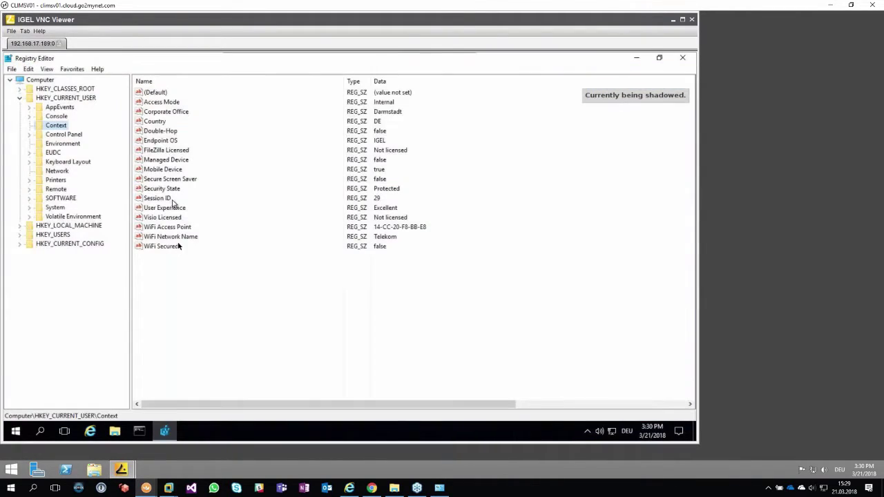
{"action": "left_click", "coordinate": [162, 102]}
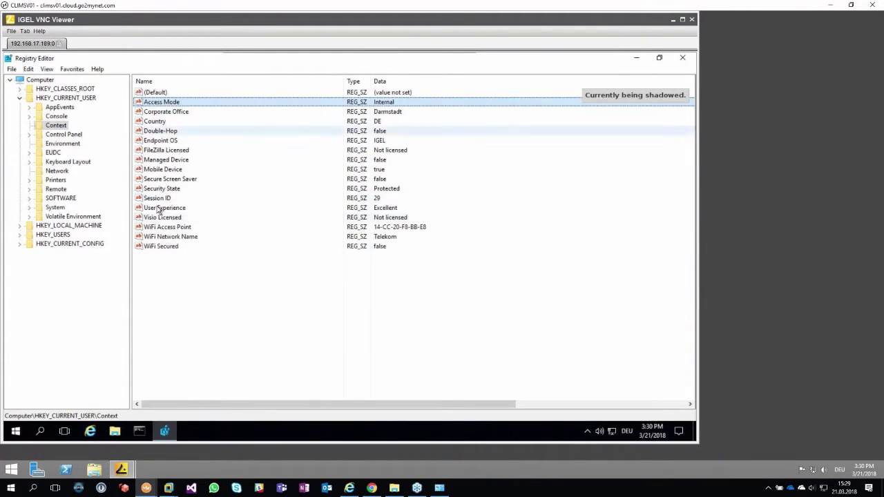
{"action": "left_click", "coordinate": [168, 252]}
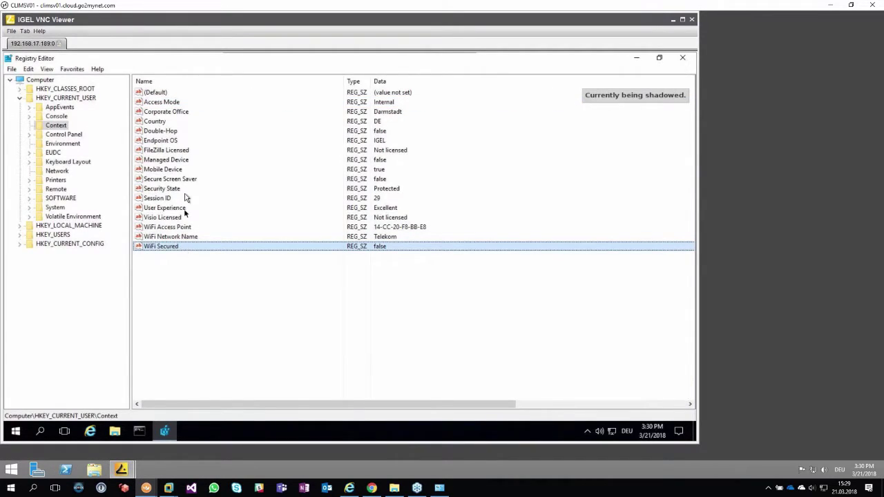
{"action": "left_click", "coordinate": [190, 101]}
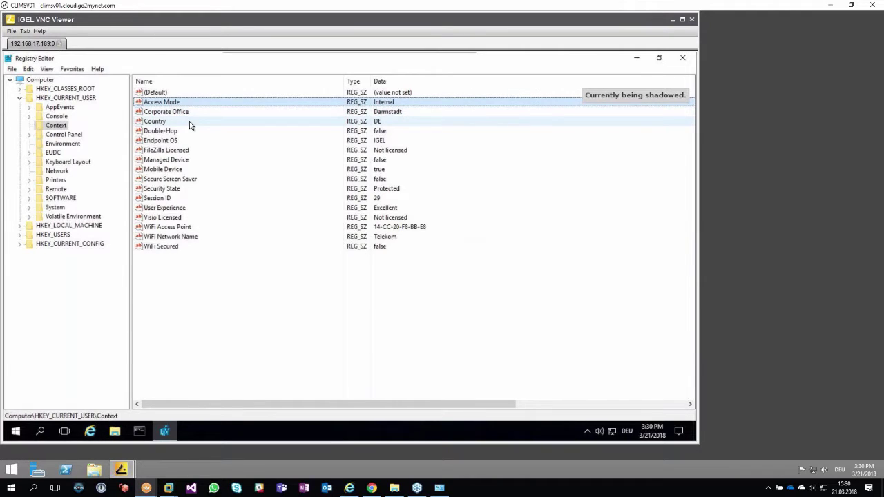
{"action": "left_click", "coordinate": [187, 162]}
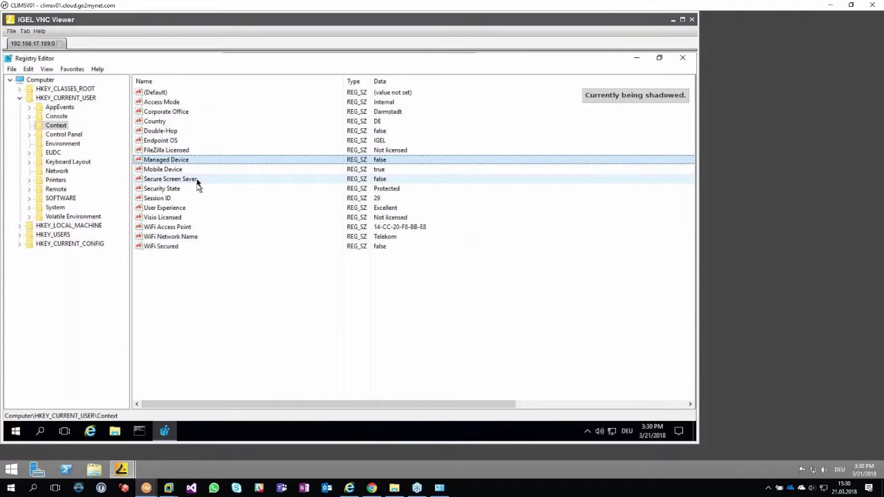
{"action": "left_click", "coordinate": [197, 191]}
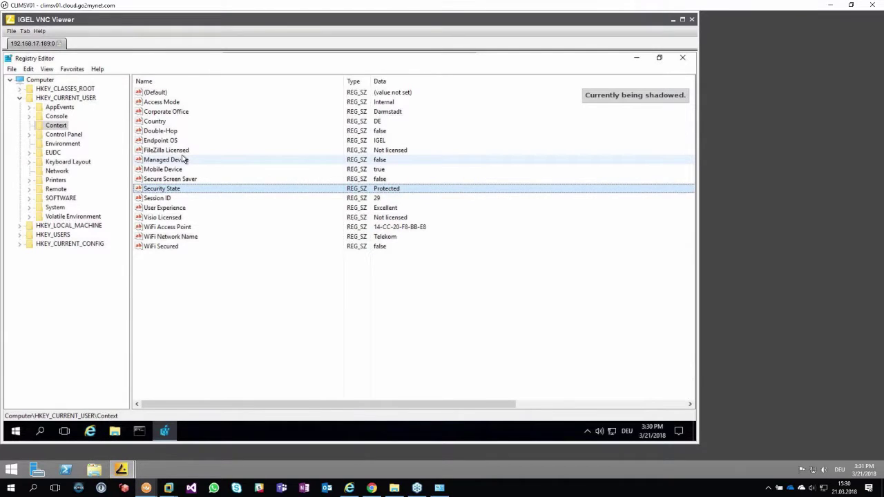
Step: Open the HKEY_CURRENT_USER\SOFTWARE\deviceTRUST\Properties key and examine the client's display and hardware properties
{"action": "double_click", "coordinate": [60, 198]}
{"action": "double_click", "coordinate": [66, 234]}
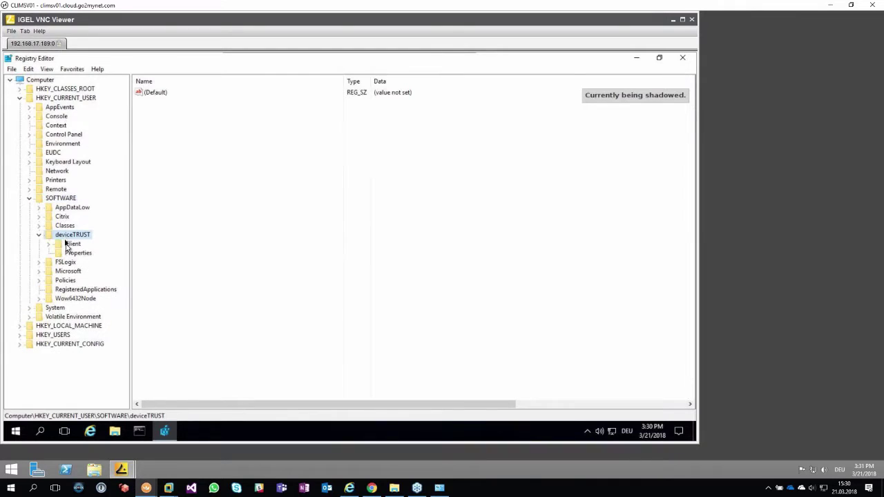
{"action": "left_click", "coordinate": [72, 253]}
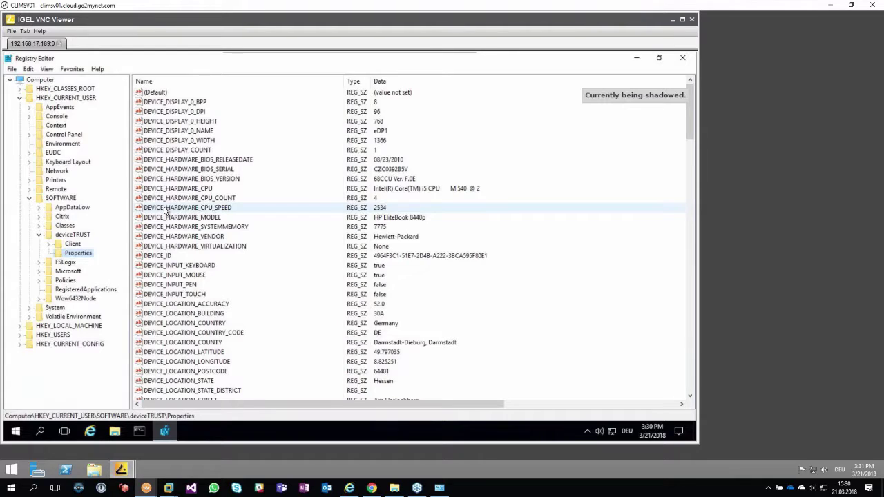
{"action": "left_click", "coordinate": [159, 151]}
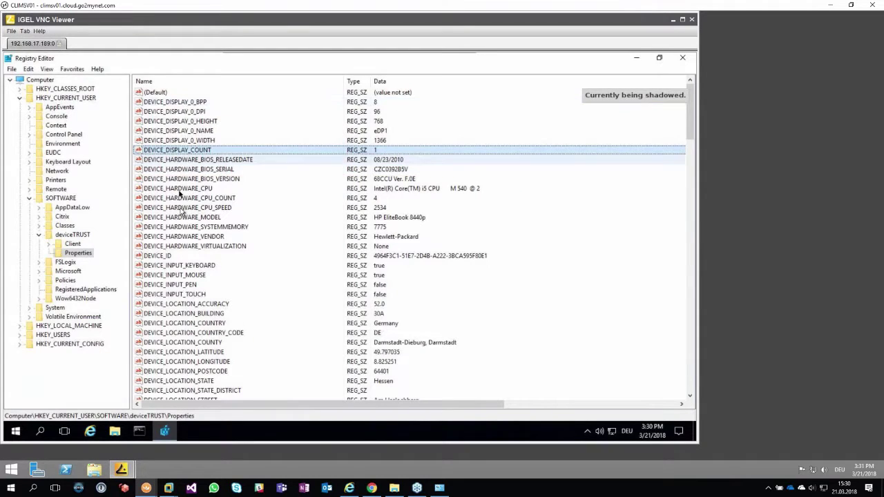
{"action": "left_click", "coordinate": [184, 248]}
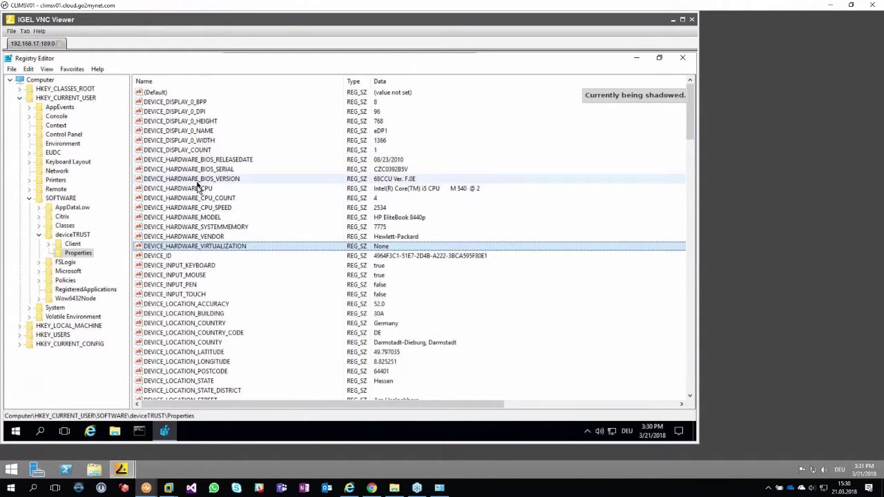
{"action": "left_click", "coordinate": [196, 218]}
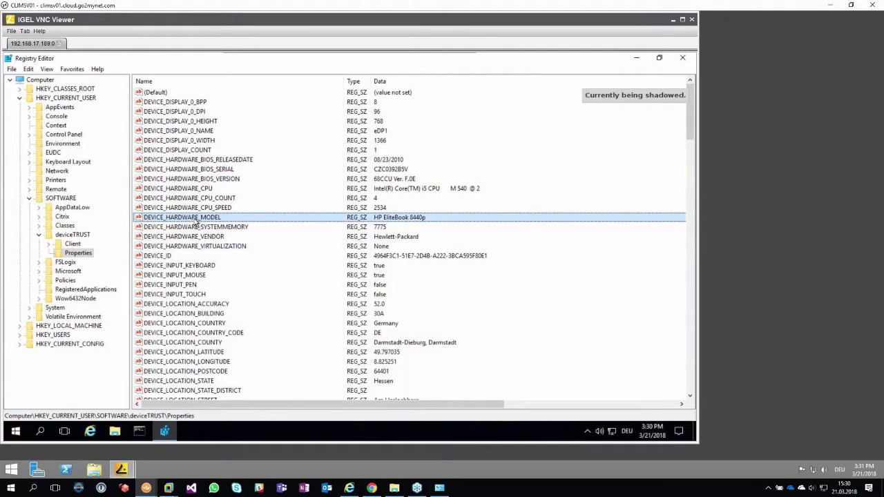
{"action": "left_click", "coordinate": [194, 112]}
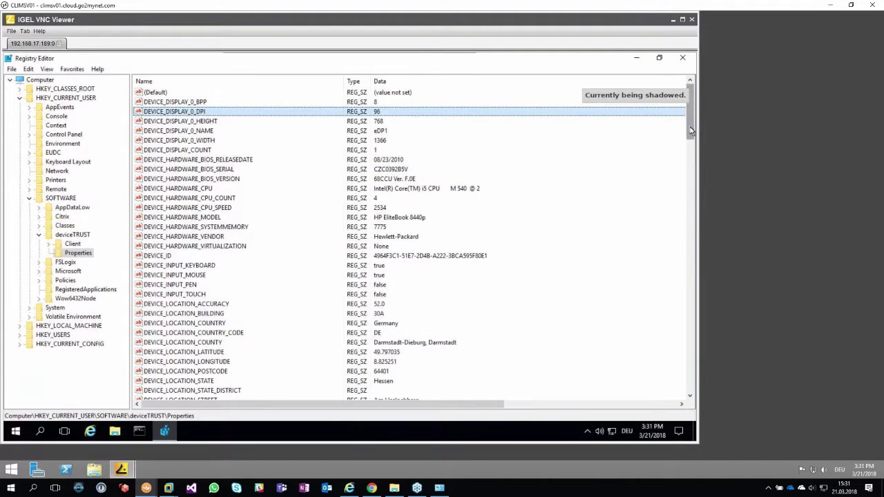
Step: Examine the device location URL and the DEVICE_NETWORK_1 description, gateway, gateway MAC, Wi-Fi BSSID and Wi-Fi security properties
{"action": "left_click_drag", "start_coordinate": [689, 143], "coordinate": [689, 152]}
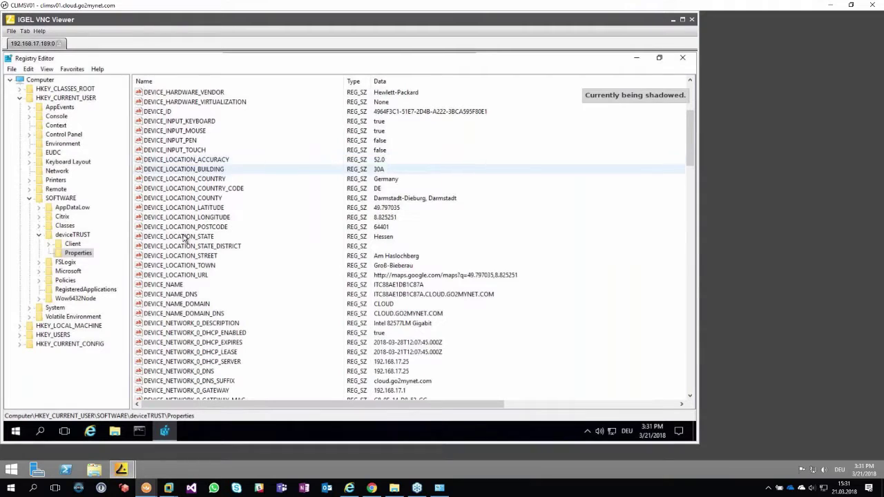
{"action": "left_click", "coordinate": [184, 277]}
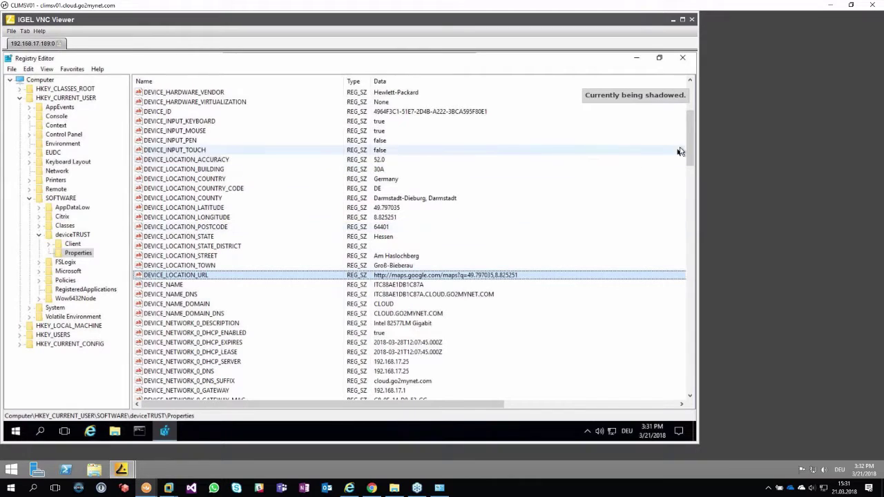
{"action": "scroll", "coordinate": [691, 164], "scroll_direction": "down", "scroll_amount": 5}
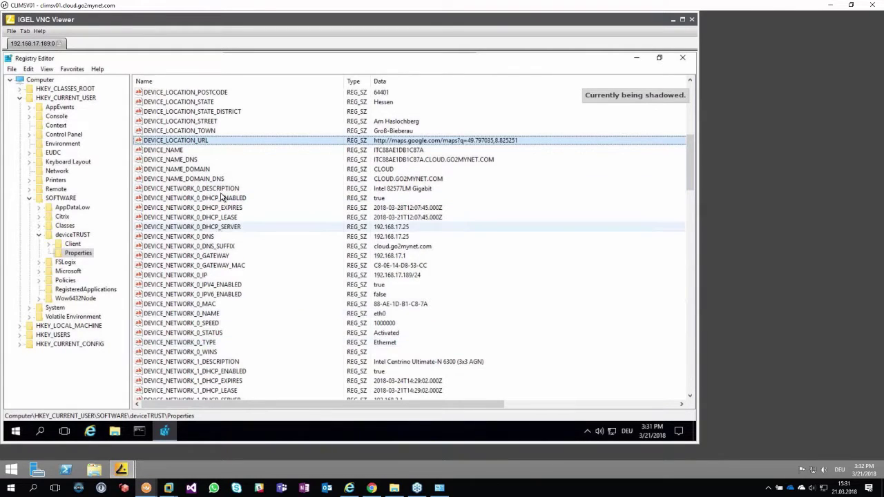
{"action": "left_click_drag", "start_coordinate": [692, 165], "coordinate": [692, 190]}
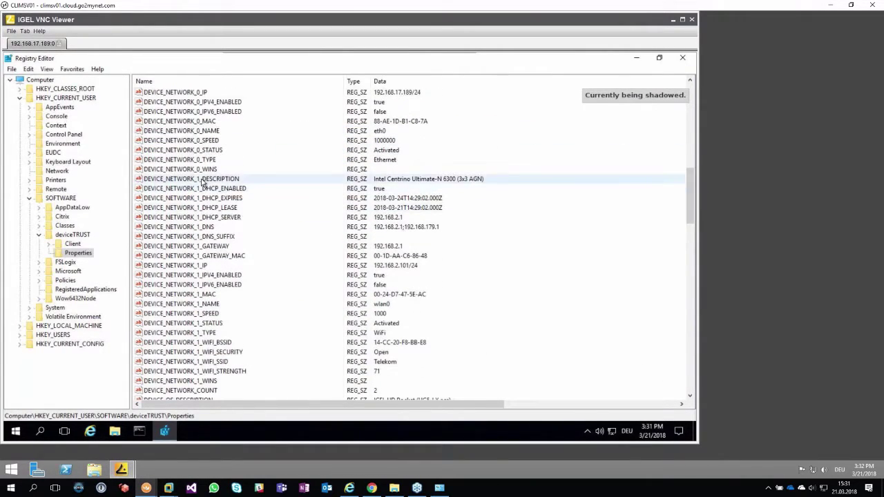
{"action": "left_click", "coordinate": [188, 179]}
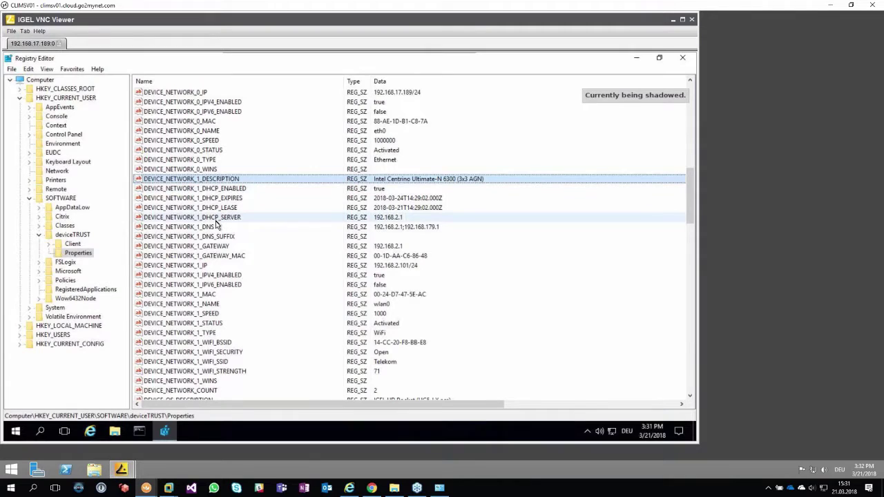
{"action": "left_click", "coordinate": [214, 246]}
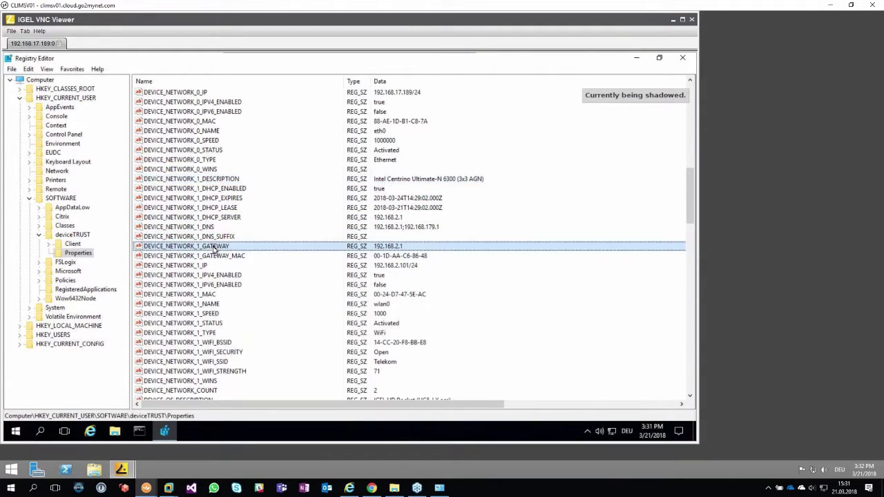
{"action": "left_click", "coordinate": [215, 256]}
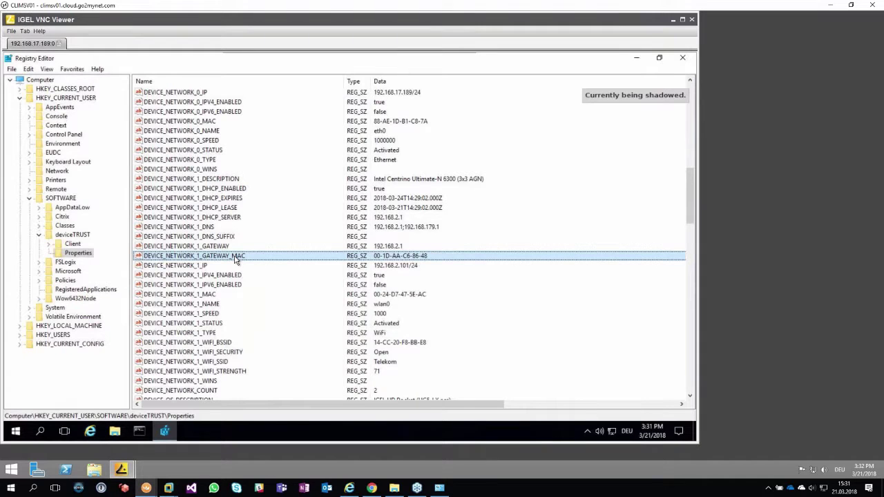
{"action": "left_click", "coordinate": [218, 343]}
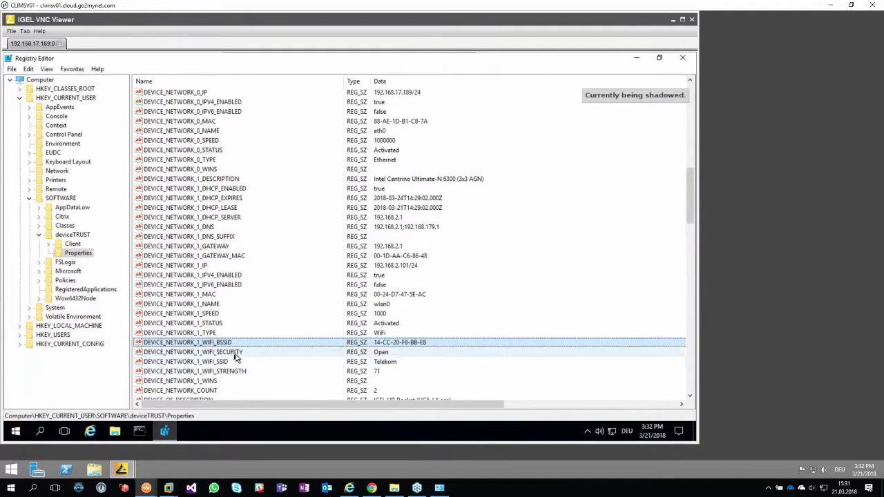
{"action": "left_click", "coordinate": [236, 355]}
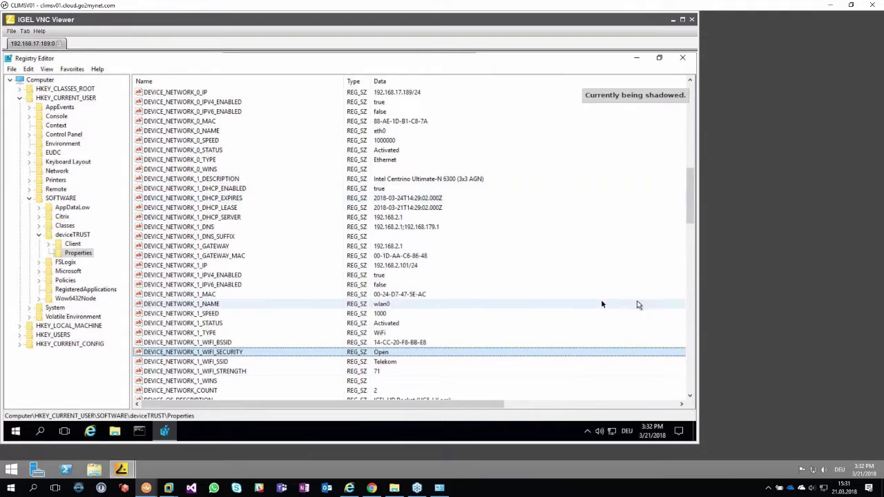
Step: Examine the device OS and WHOIS properties and the host's performance bandwidth and latency speed properties
{"action": "left_click_drag", "start_coordinate": [693, 215], "coordinate": [695, 265]}
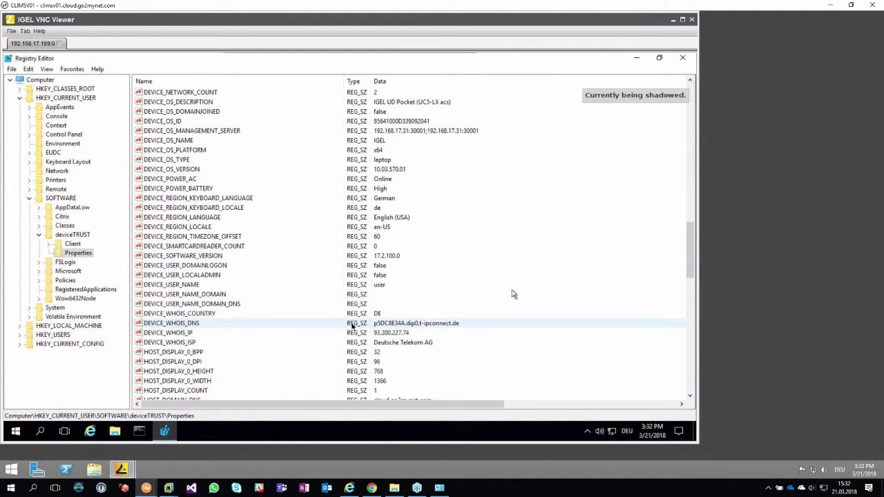
{"action": "left_click_drag", "start_coordinate": [688, 242], "coordinate": [687, 321]}
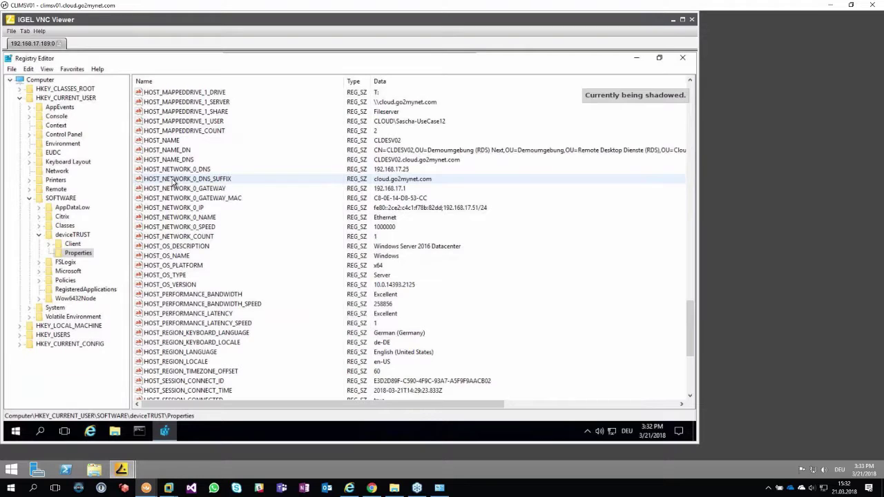
{"action": "left_click", "coordinate": [202, 306]}
{"action": "left_click", "coordinate": [214, 324]}
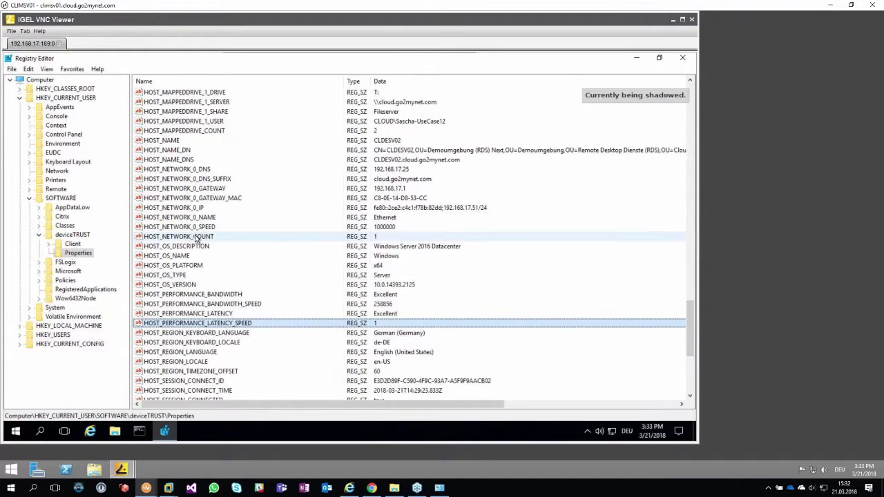
Step: Review the values under HKEY_CURRENT_USER\Context and close Registry Editor
{"action": "left_click", "coordinate": [56, 125]}
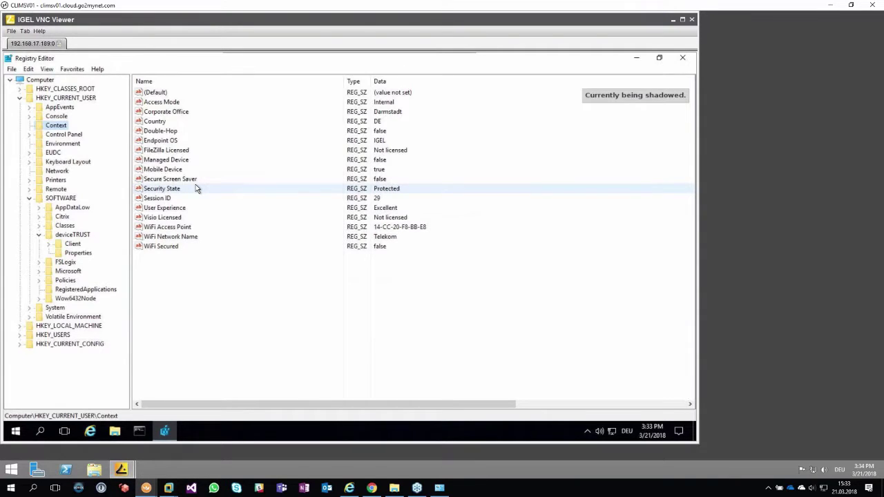
{"action": "left_click", "coordinate": [683, 59]}
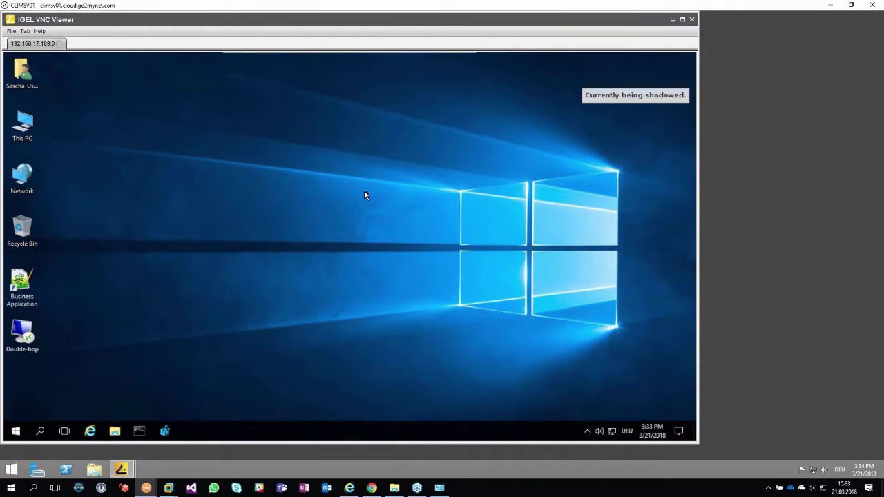
Step: Connect to the Double-hop remote desktop and open the HKEY_CURRENT_USER\SOFTWARE\deviceTRUST\Properties key in its Registry Editor
{"action": "double_click", "coordinate": [25, 334]}
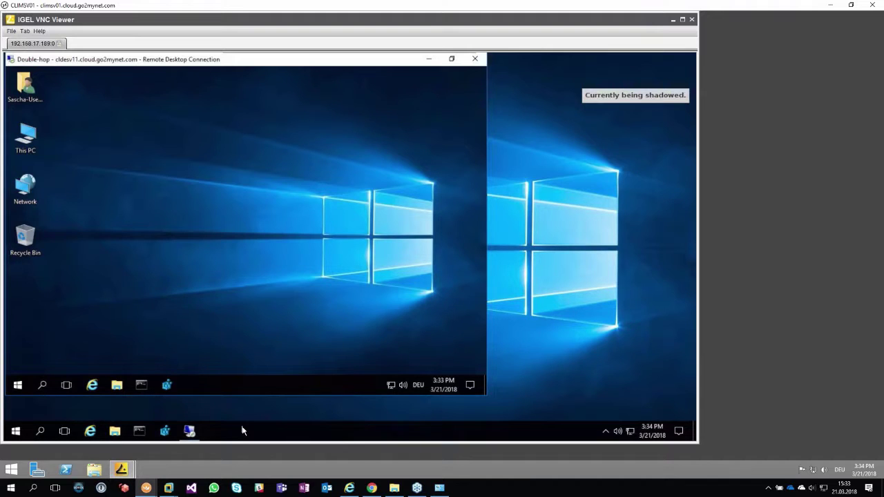
{"action": "left_click", "coordinate": [167, 385]}
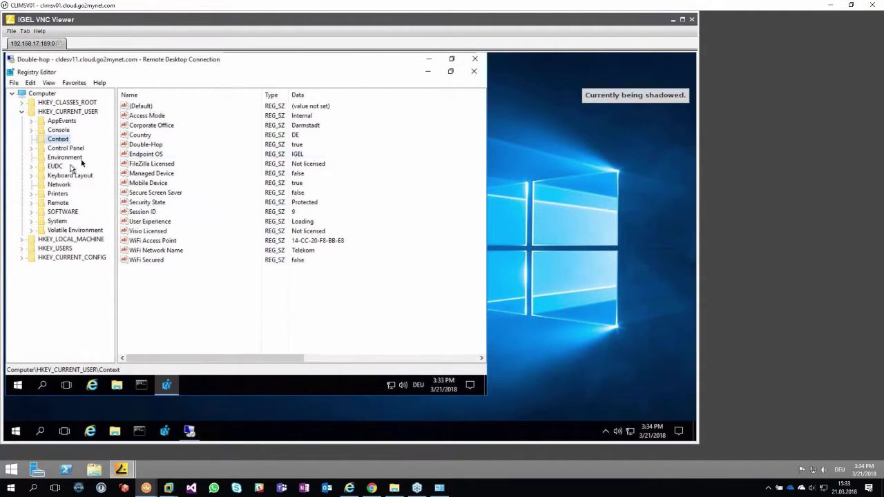
{"action": "left_click", "coordinate": [76, 82]}
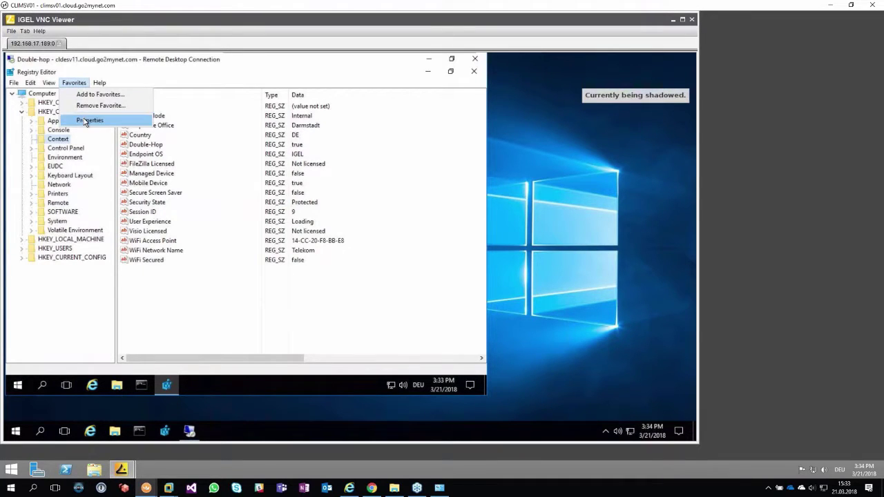
{"action": "left_click", "coordinate": [89, 119]}
Step: Examine the DEVICE_MULTIHOP name, session delivery, user and count properties in the Double-hop session
{"action": "left_click", "coordinate": [159, 125]}
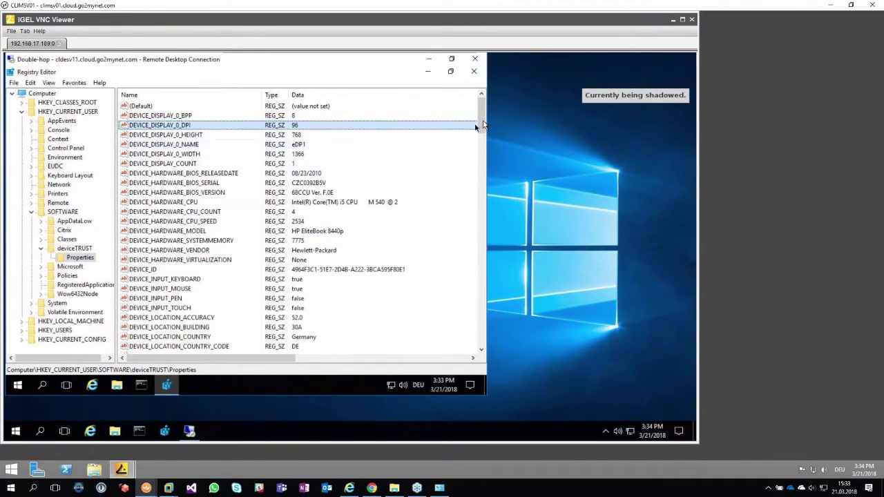
{"action": "left_click_drag", "start_coordinate": [482, 126], "coordinate": [482, 152]}
{"action": "scroll", "coordinate": [169, 185], "scroll_direction": "down", "scroll_amount": 2}
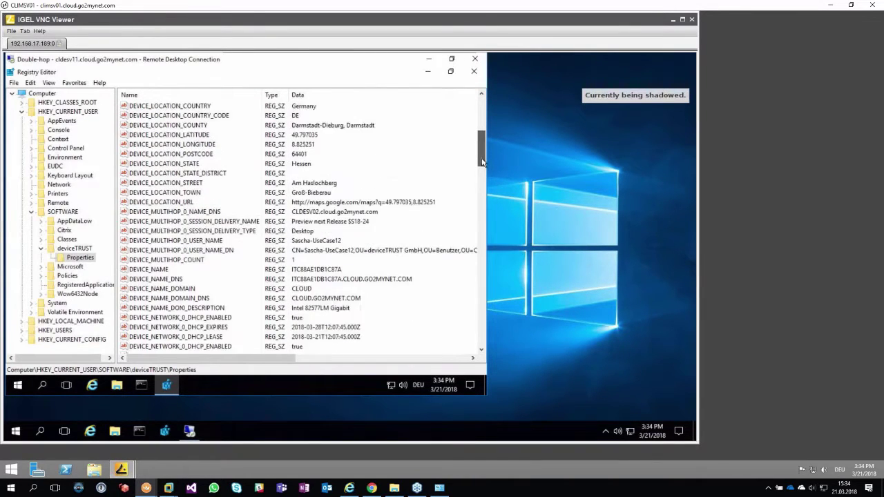
{"action": "left_click_drag", "start_coordinate": [169, 185], "coordinate": [180, 234]}
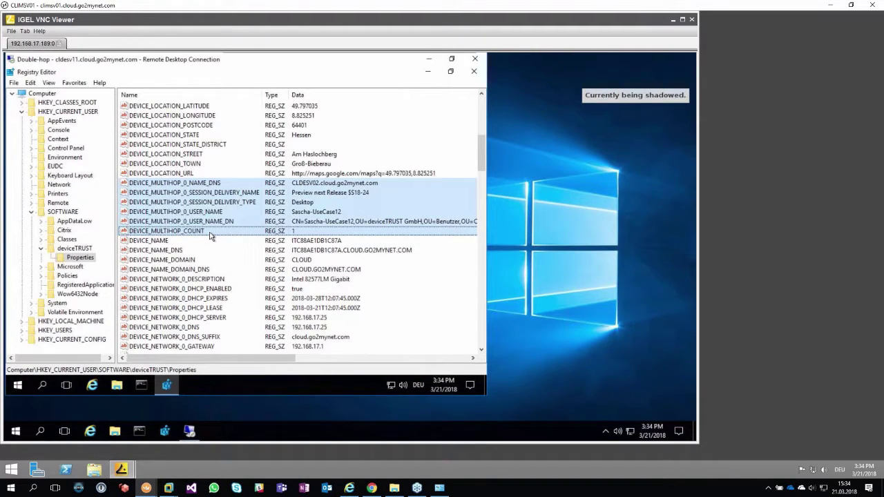
Step: Close Registry Editor and sign out of both the Double-hop session and the outer Citrix desktop session
{"action": "left_click", "coordinate": [474, 71]}
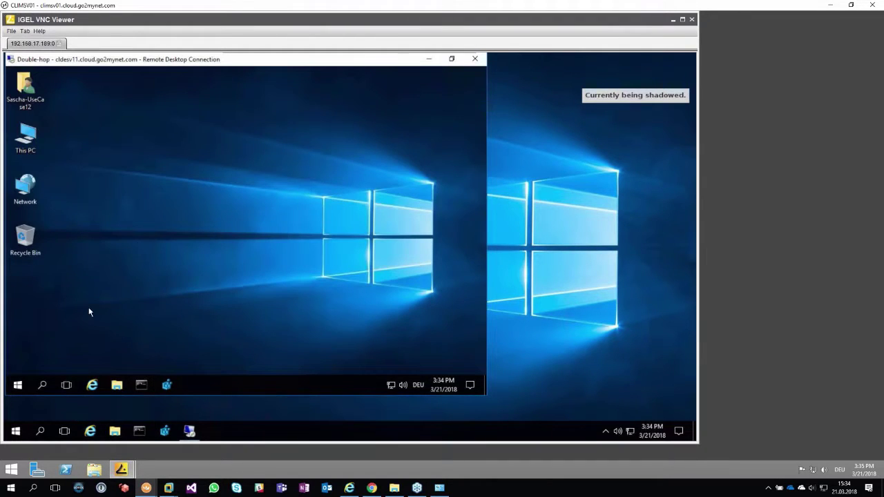
{"action": "left_click", "coordinate": [17, 385]}
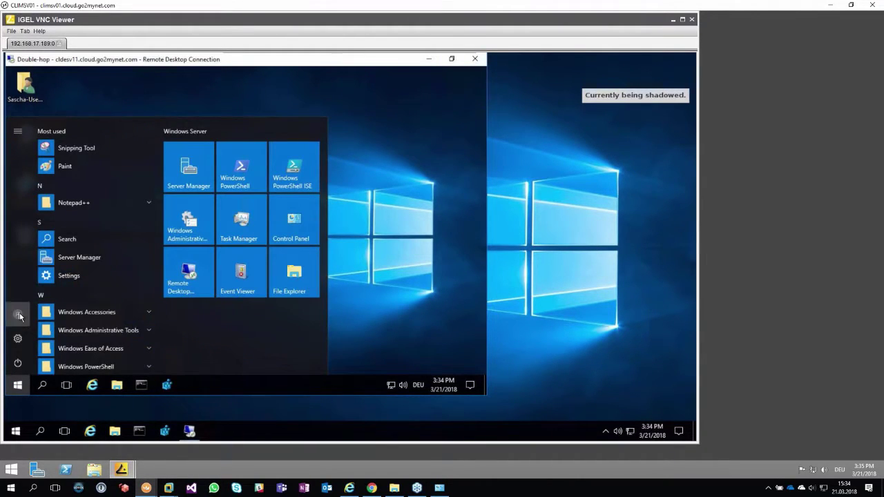
{"action": "left_click", "coordinate": [20, 317]}
{"action": "left_click", "coordinate": [23, 289]}
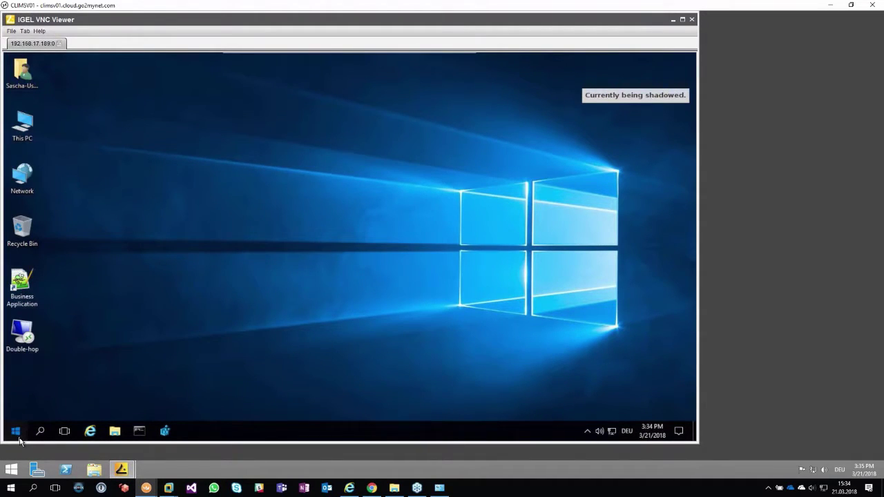
{"action": "left_click", "coordinate": [15, 431]}
{"action": "left_click", "coordinate": [15, 361]}
{"action": "left_click", "coordinate": [22, 335]}
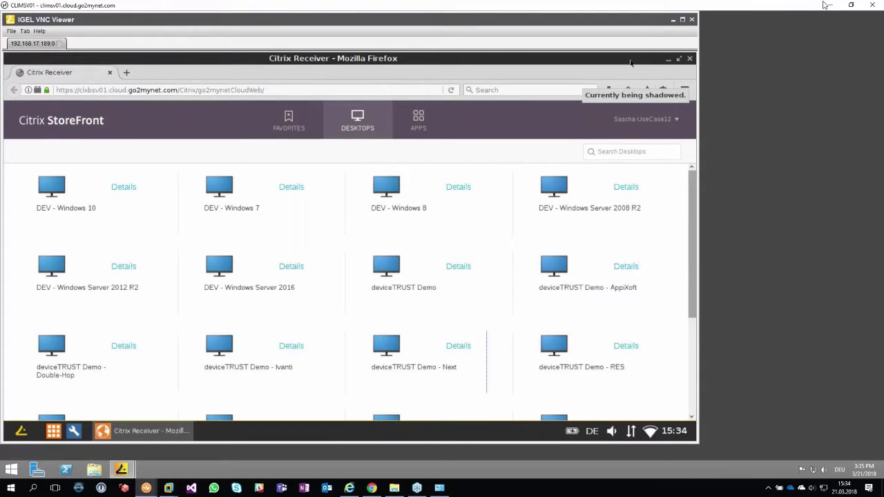
Step: End the current shadowing session and shadow the IGEL OS UD 5 thin client ITC00E0C51A9BFA from the Universal Management Suite
{"action": "left_click", "coordinate": [693, 20]}
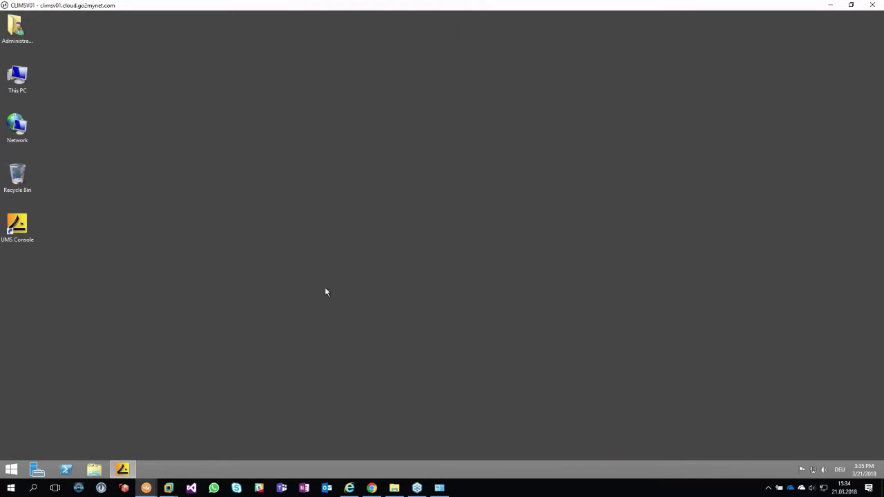
{"action": "left_click", "coordinate": [122, 470]}
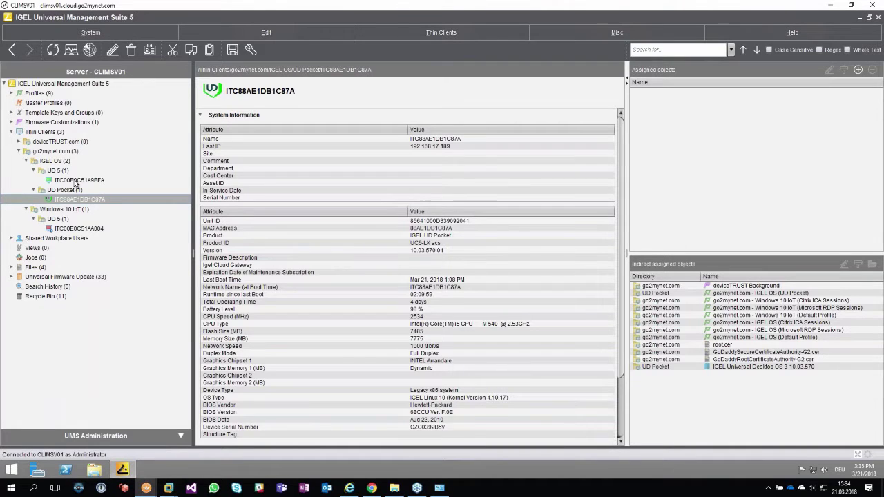
{"action": "left_click", "coordinate": [76, 181]}
{"action": "right_click", "coordinate": [74, 179]}
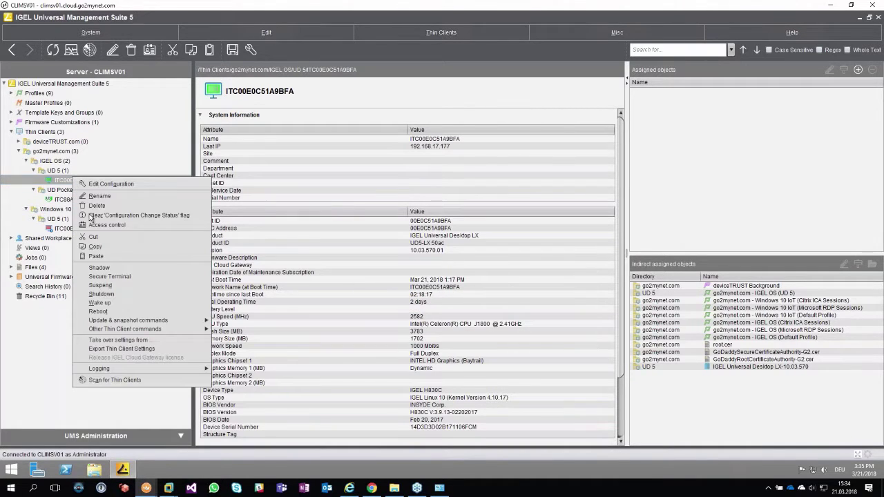
{"action": "left_click", "coordinate": [110, 270]}
{"action": "left_click", "coordinate": [695, 257]}
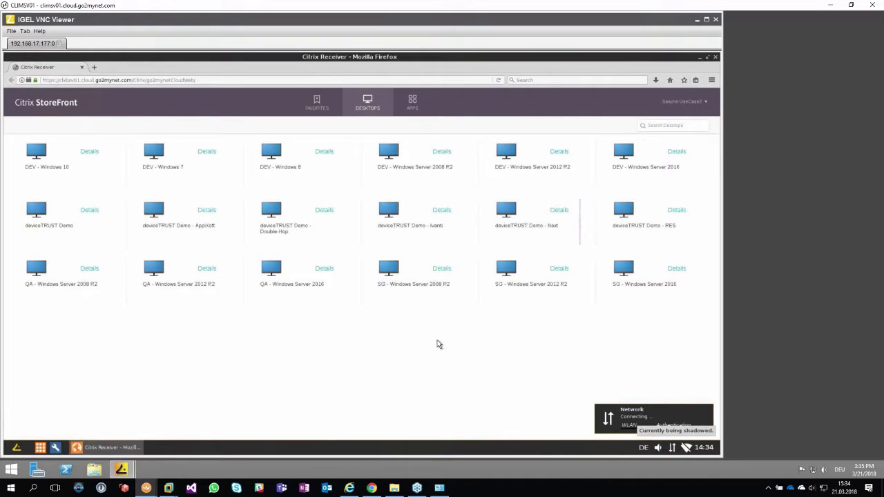
Step: Try to launch the deviceTRUST Demo - Next desktop on the shadowed UD 5 client and log off that session
{"action": "left_click", "coordinate": [506, 211]}
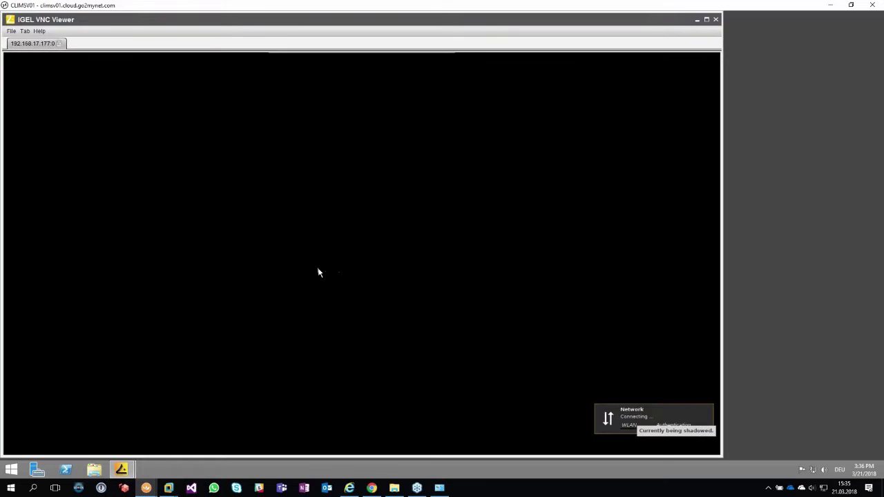
{"action": "left_click", "coordinate": [708, 409]}
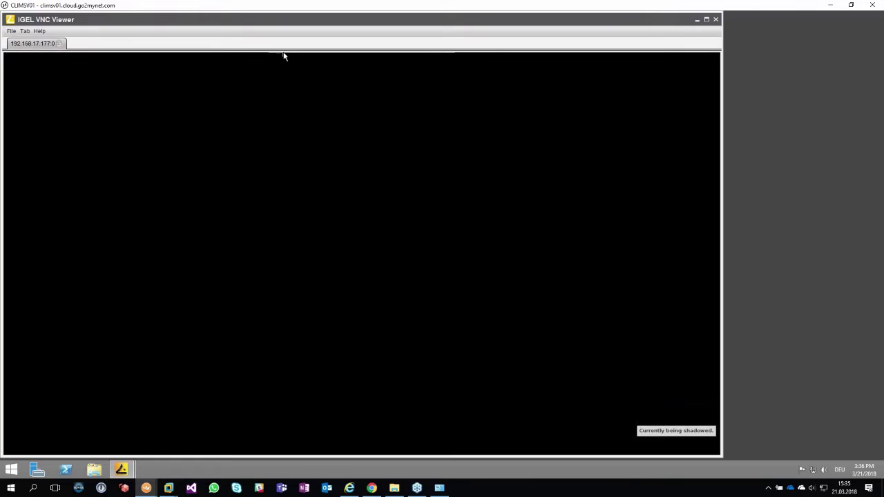
{"action": "mouse_move", "coordinate": [282, 53]}
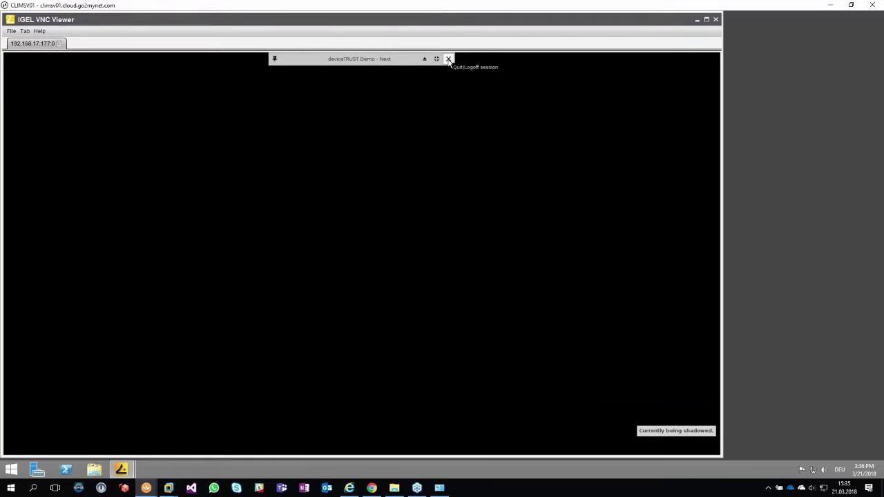
{"action": "left_click", "coordinate": [449, 59]}
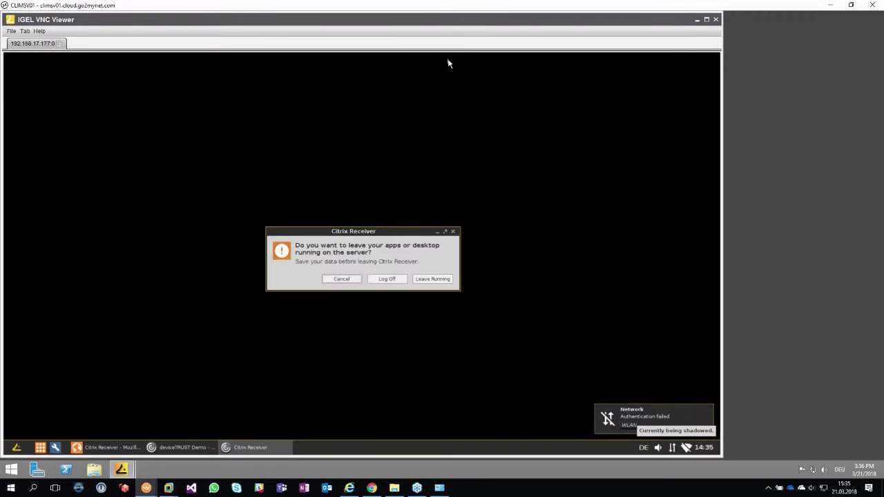
{"action": "left_click", "coordinate": [383, 281]}
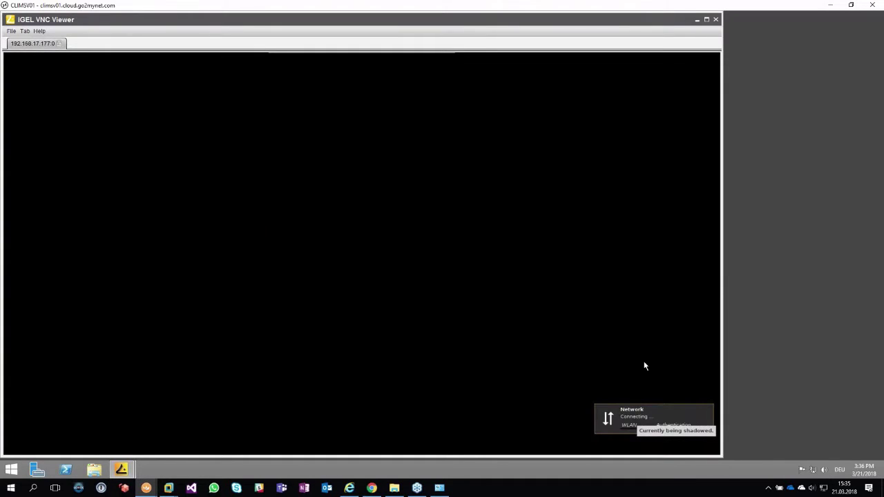
{"action": "left_click", "coordinate": [708, 412]}
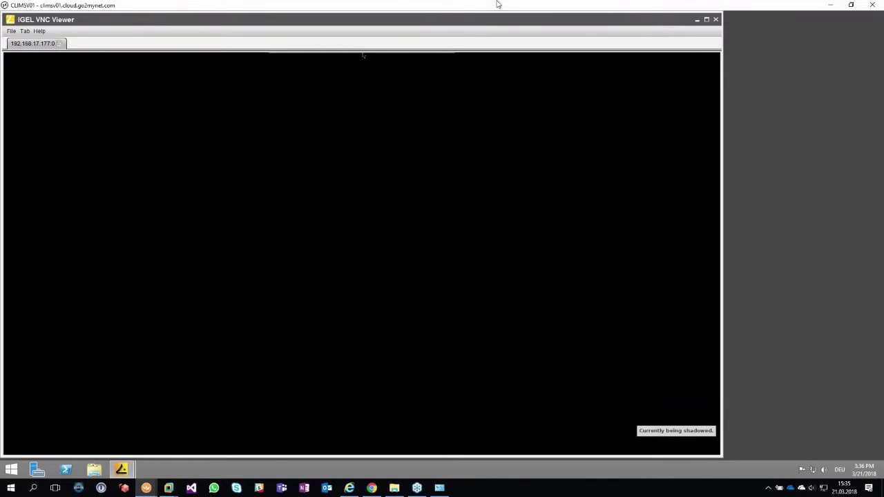
Step: Switch to the Windows 7 virtual machine and clear its desktop of the Amazon WorkSpaces sign-in and Windows Firewall windows
{"action": "left_click", "coordinate": [829, 5]}
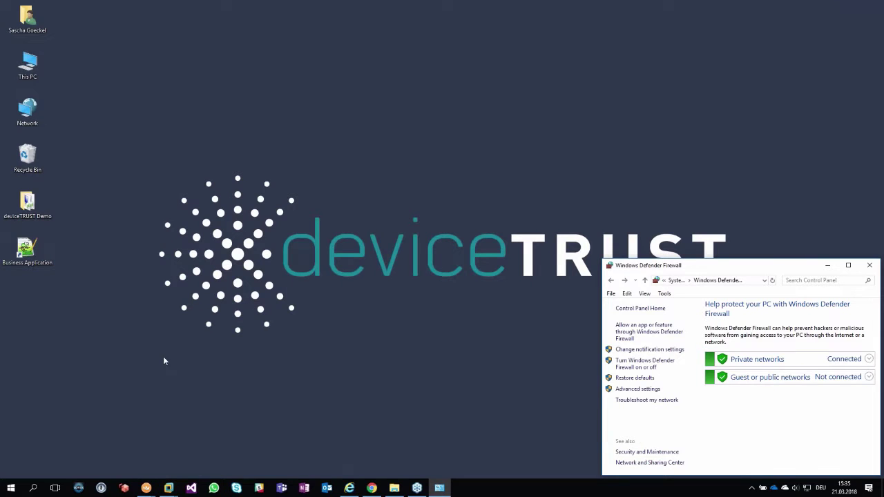
{"action": "left_click", "coordinate": [169, 487]}
{"action": "left_click", "coordinate": [263, 443]}
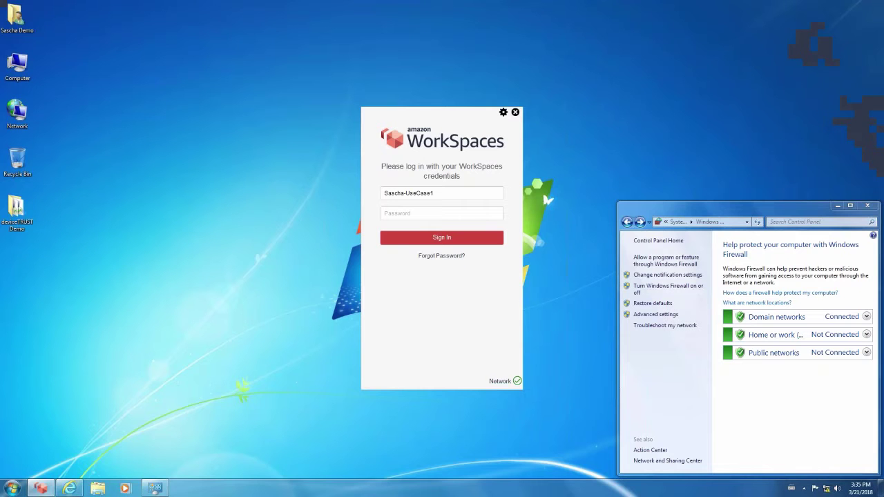
{"action": "left_click", "coordinate": [515, 112]}
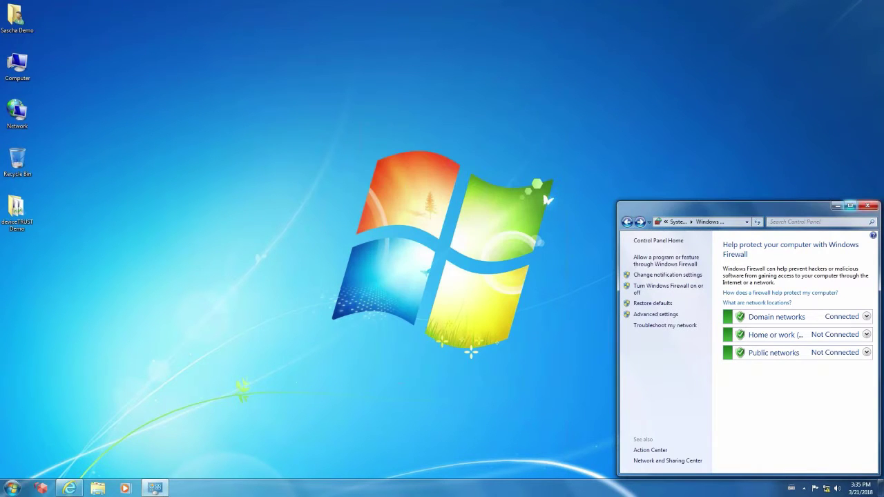
{"action": "left_click", "coordinate": [837, 206]}
Step: Try to launch the deviceTRUST Demo - Next desktop from Citrix StoreFront on the Windows 7 machine
{"action": "left_click", "coordinate": [70, 489]}
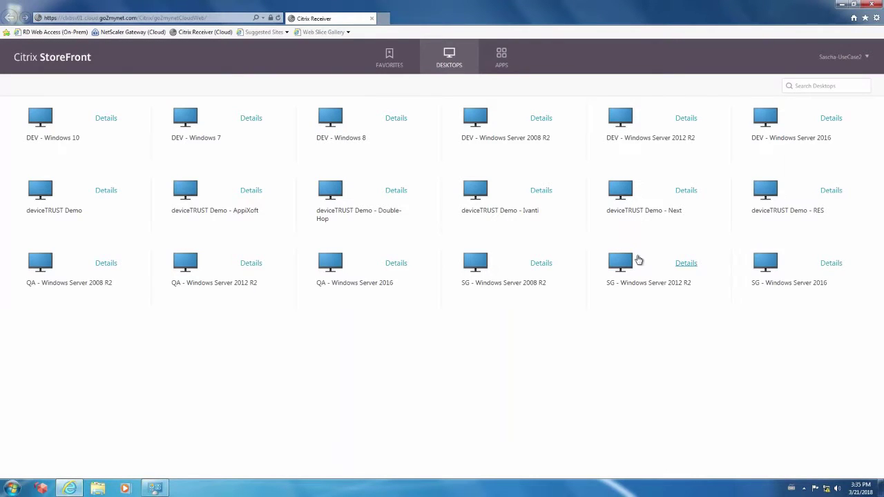
{"action": "left_click", "coordinate": [621, 190]}
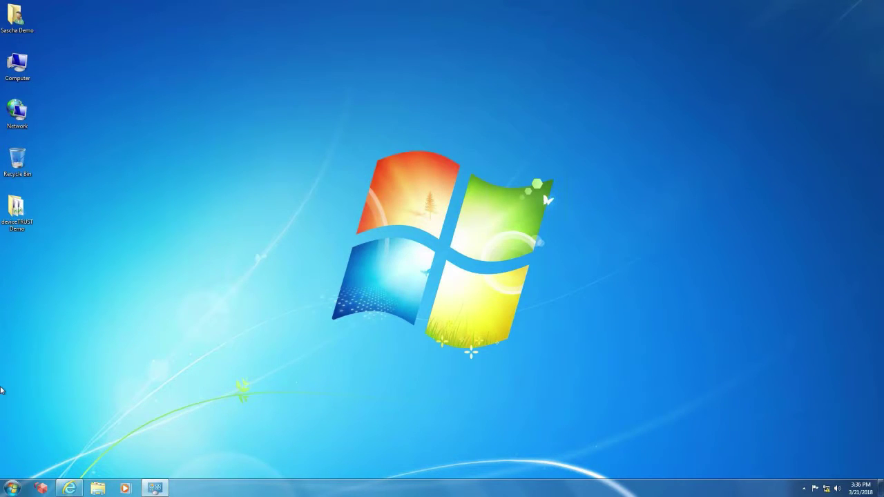
{"action": "left_click", "coordinate": [69, 488]}
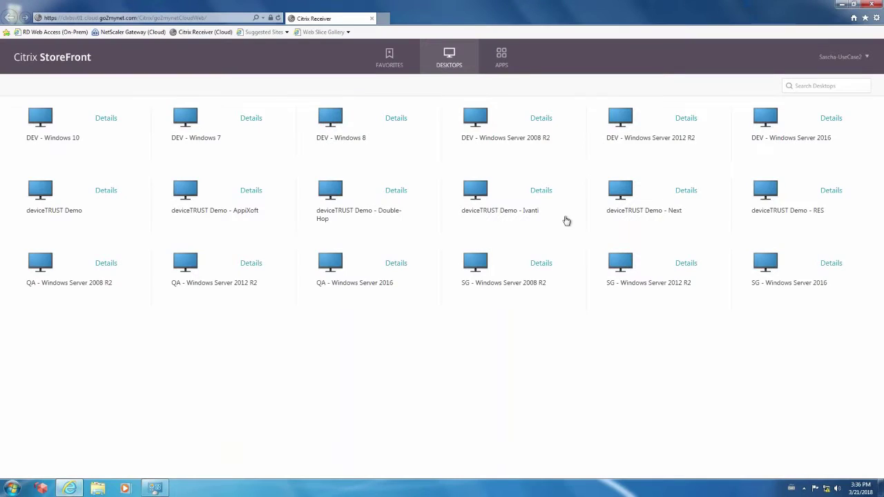
{"action": "left_click", "coordinate": [622, 193]}
Step: Log off from StoreFront, enter the demo account's user name and password on the logon page, and minimize the virtual machine
{"action": "left_click", "coordinate": [845, 58]}
{"action": "left_click", "coordinate": [842, 115]}
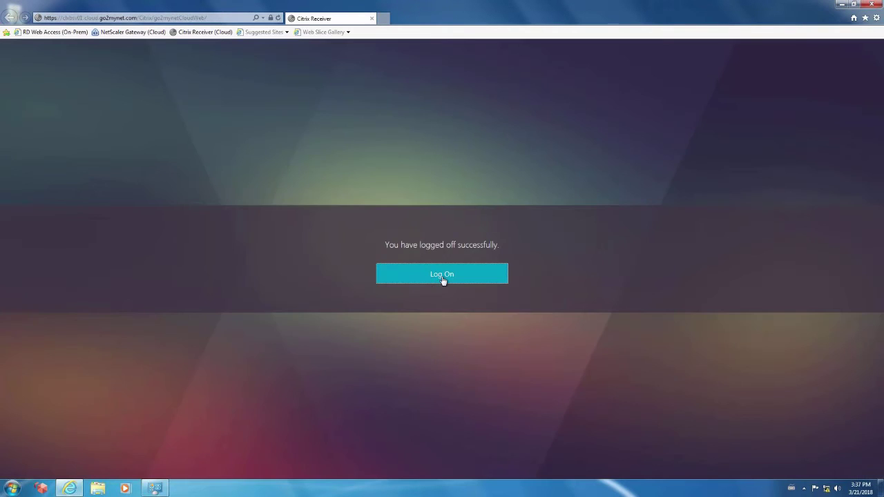
{"action": "left_click", "coordinate": [443, 277]}
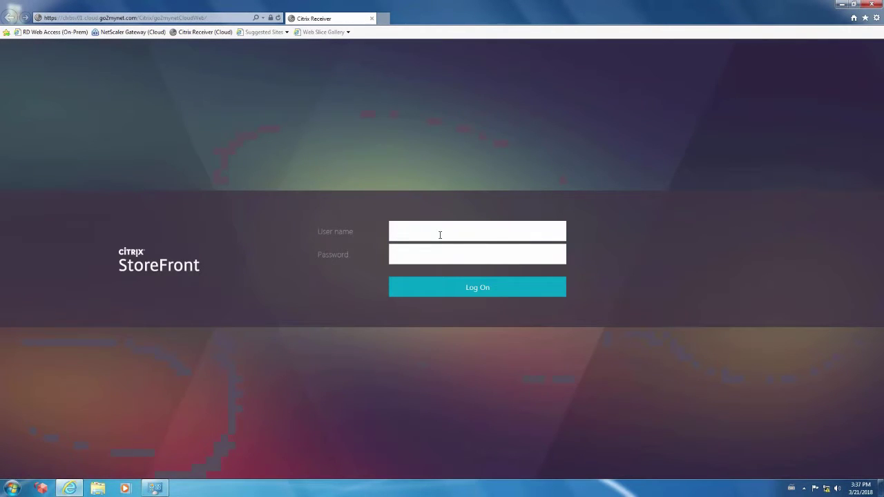
{"action": "type", "text": "Sascha-Demo"}
{"action": "key", "text": "Tab"}
{"action": "type", "text": "***"}
{"action": "left_click", "coordinate": [783, 5]}
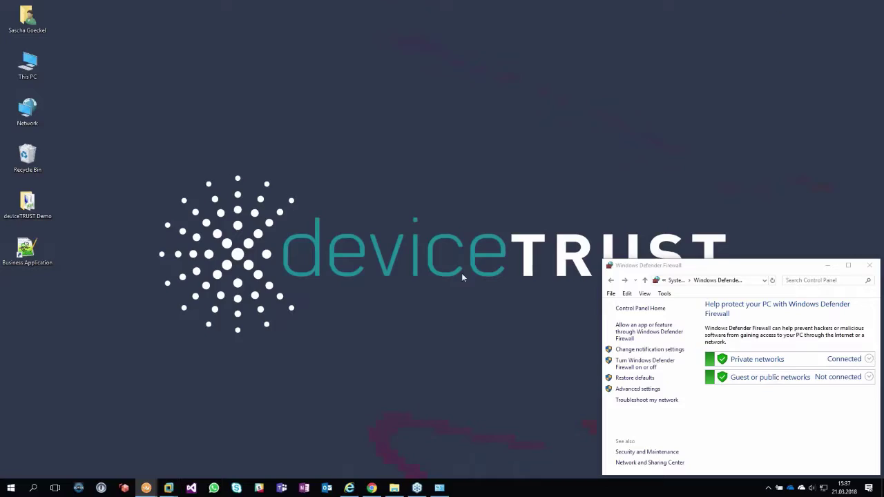
Step: Launch the deviceTRUST Demo - Next desktop from StoreFront on the local computer and open HKEY_CURRENT_USER\Context in its Registry Editor
{"action": "left_click", "coordinate": [348, 488]}
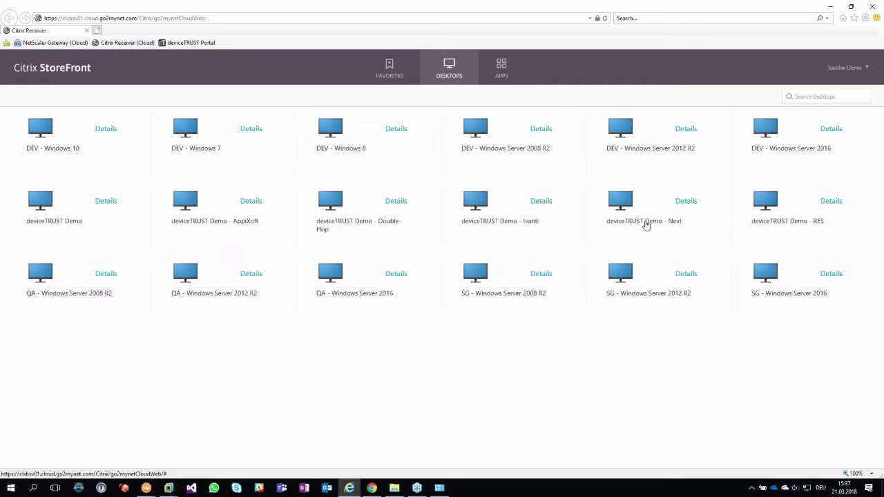
{"action": "left_click", "coordinate": [622, 202]}
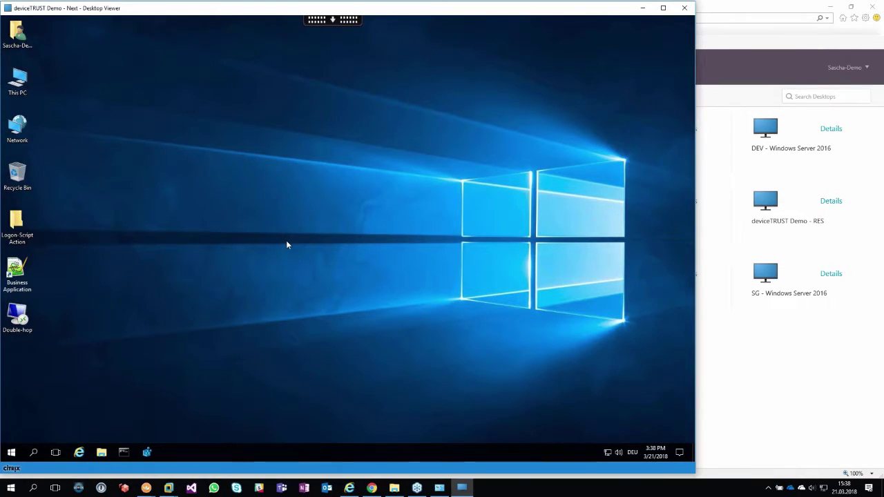
{"action": "left_click", "coordinate": [145, 453]}
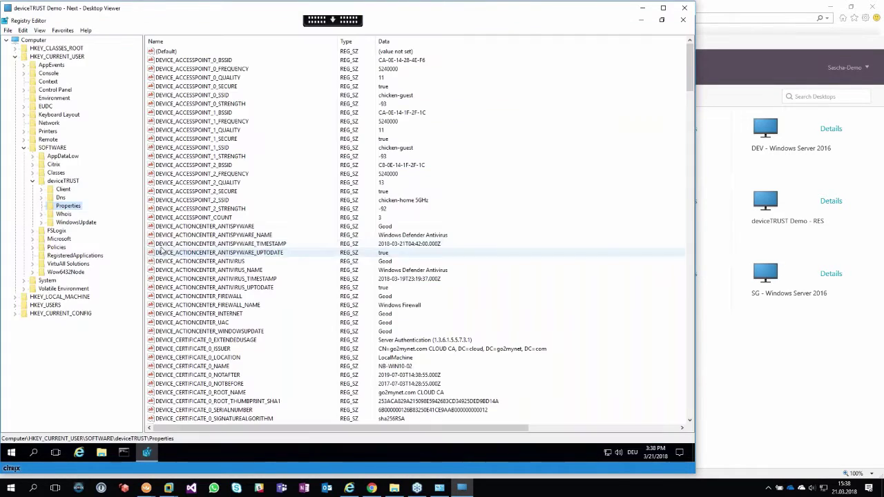
{"action": "left_click", "coordinate": [48, 81]}
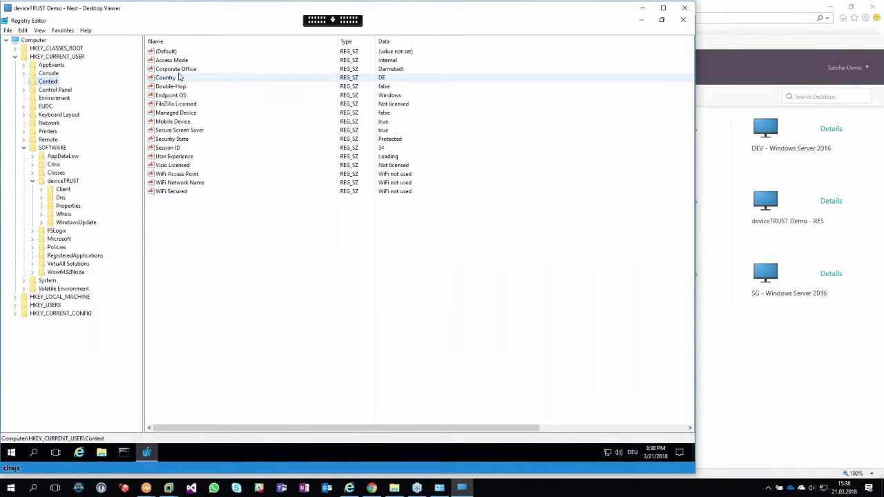
Step: Switch to the DTLDEP01 virtual machine and log on to StoreFront with the second use-case account's user name and password
{"action": "left_click", "coordinate": [181, 70]}
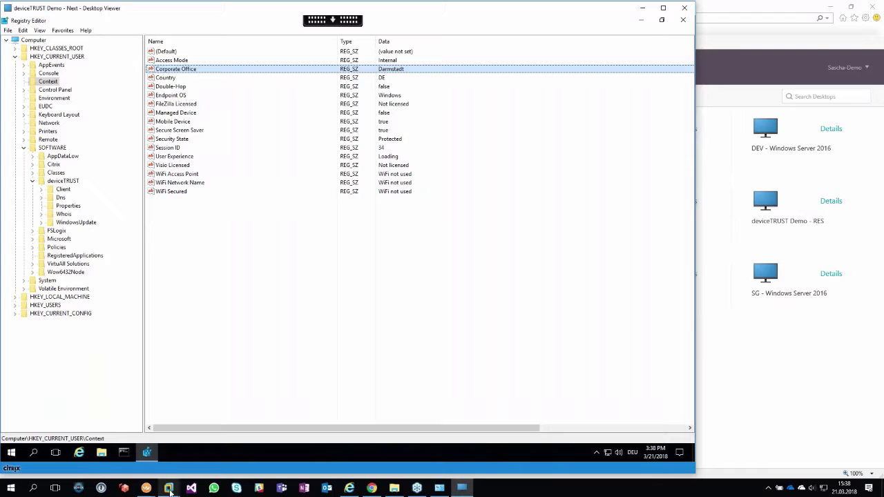
{"action": "mouse_move", "coordinate": [169, 489]}
{"action": "left_click", "coordinate": [266, 428]}
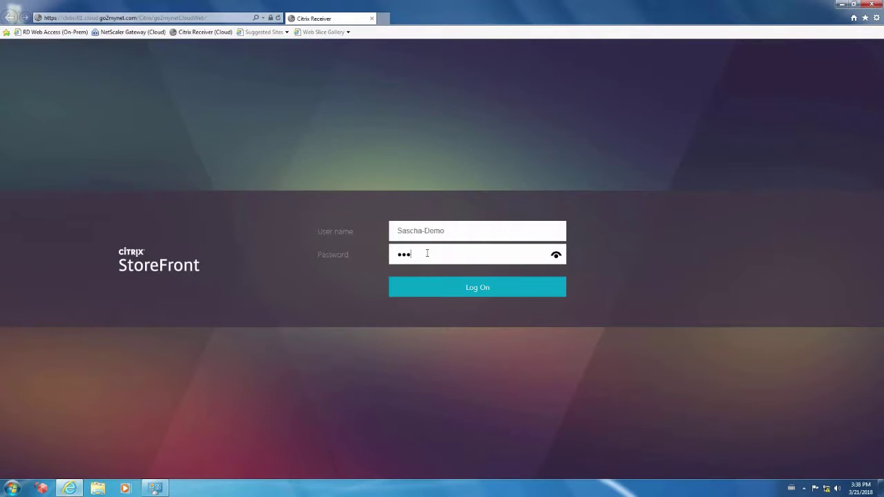
{"action": "left_click_drag", "start_coordinate": [448, 231], "coordinate": [377, 229]}
{"action": "type", "text": "Sascha-UseCawe"}
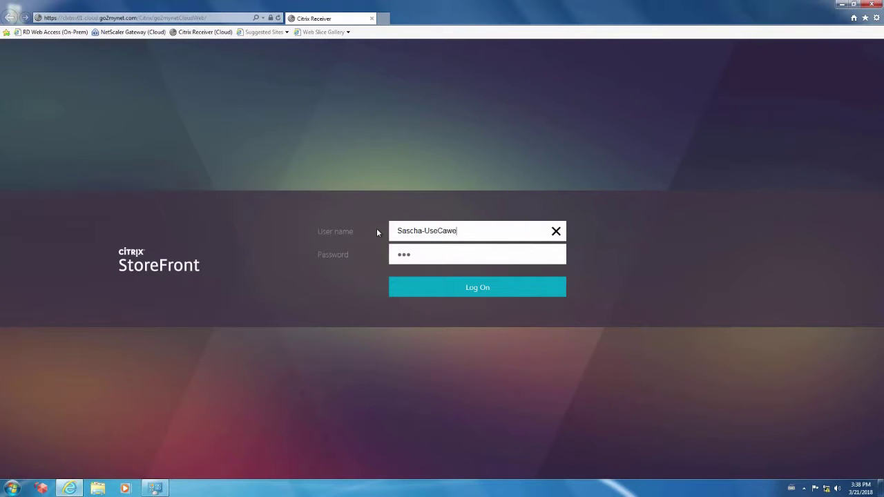
{"action": "key", "text": "BackSpace"}
{"action": "key", "text": "BackSpace"}
{"action": "type", "text": "se2"}
{"action": "key", "text": "Tab"}
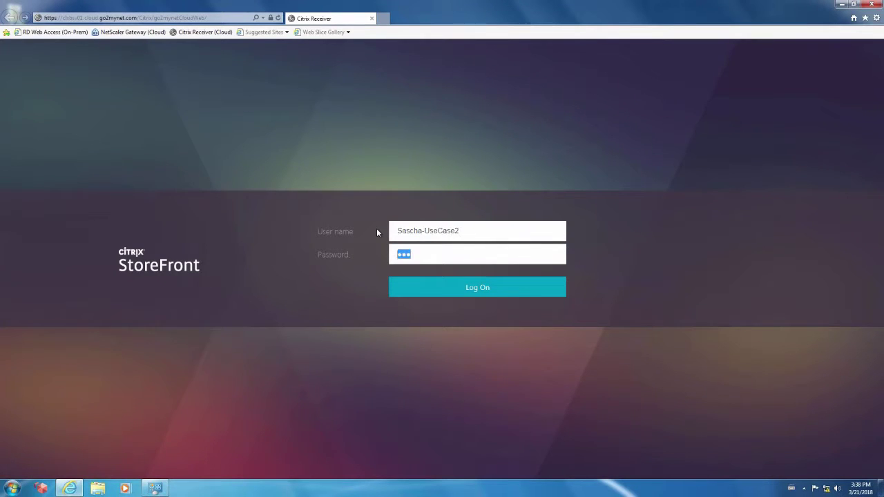
{"action": "type", "text": "••••••••••••••••"}
{"action": "key", "text": "Return"}
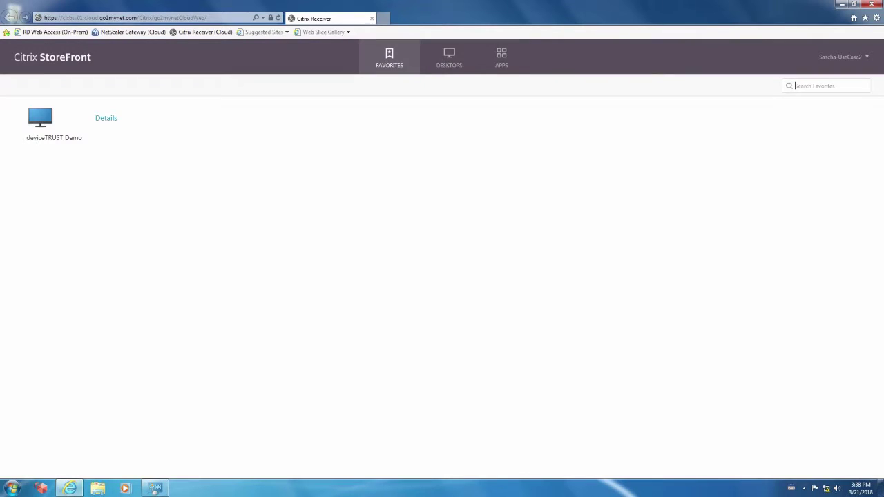
Step: Launch the deviceTRUST Demo - Next desktop from the virtual machine's StoreFront, then return to the Corporate Office value in the local session's registry
{"action": "left_click", "coordinate": [449, 61]}
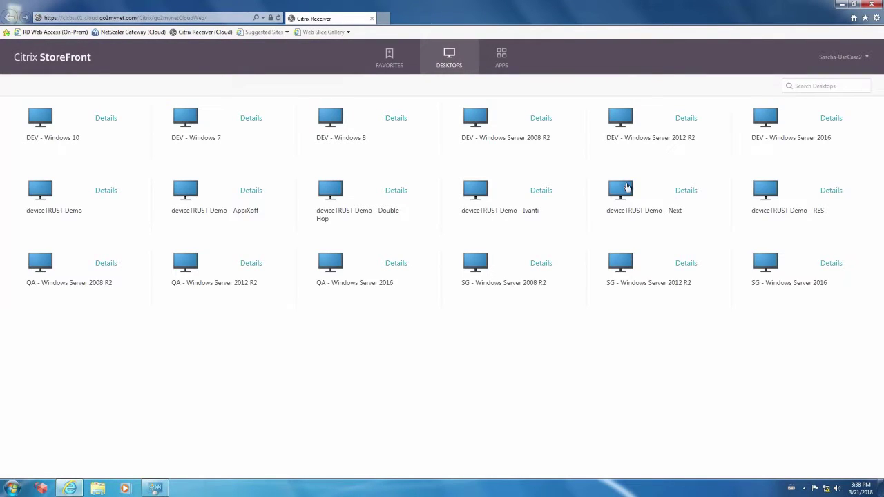
{"action": "left_click", "coordinate": [625, 189]}
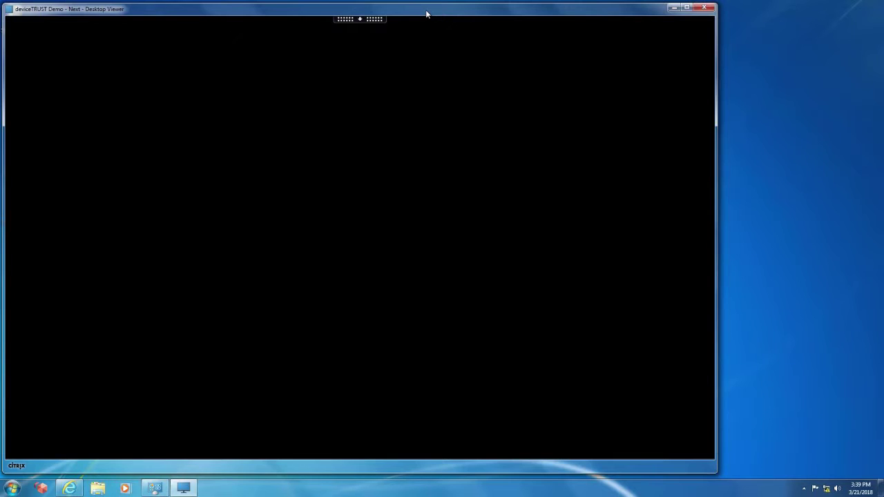
{"action": "mouse_move", "coordinate": [426, 10]}
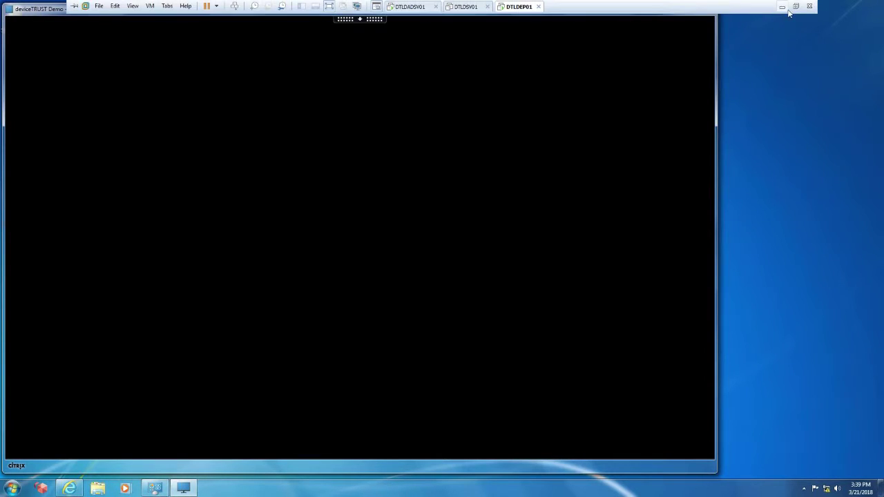
{"action": "left_click", "coordinate": [782, 7]}
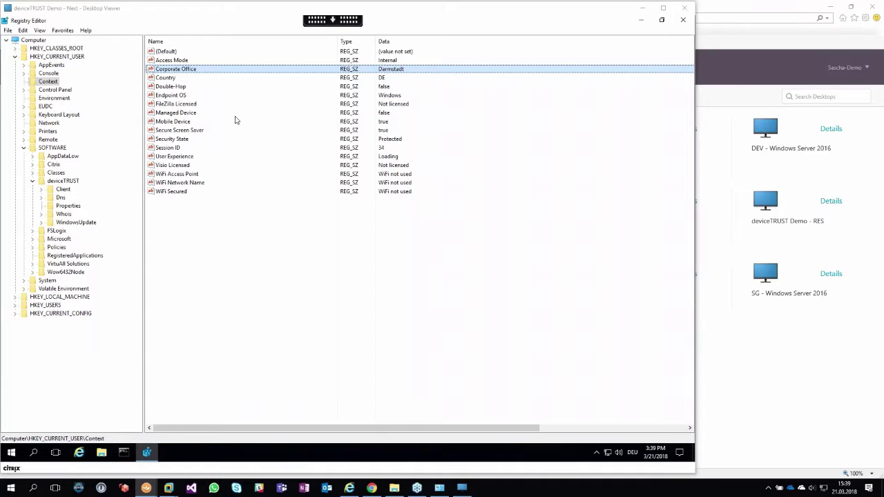
{"action": "left_click", "coordinate": [212, 72]}
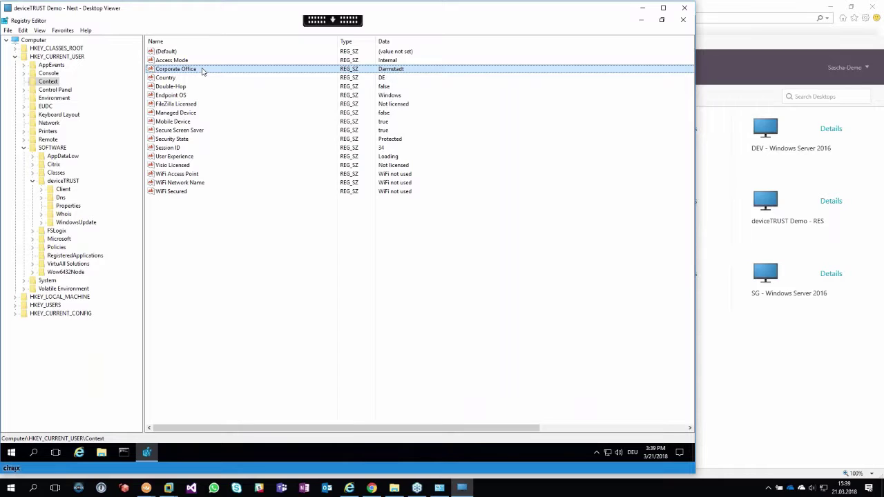
Step: Switch to Chrome and read the Microsoft Action Center description among the context properties on the deviceTRUST product page
{"action": "left_click", "coordinate": [371, 488]}
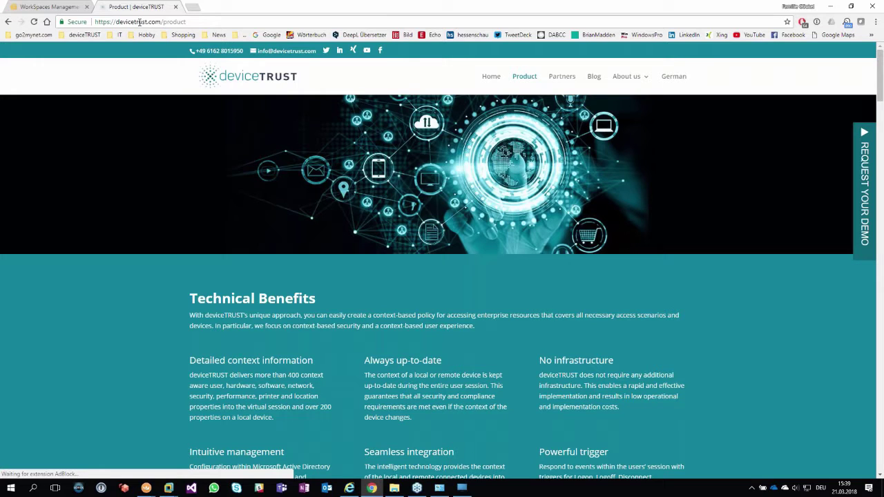
{"action": "left_click", "coordinate": [526, 79]}
{"action": "scroll", "coordinate": [158, 311], "scroll_direction": "down", "scroll_amount": 3}
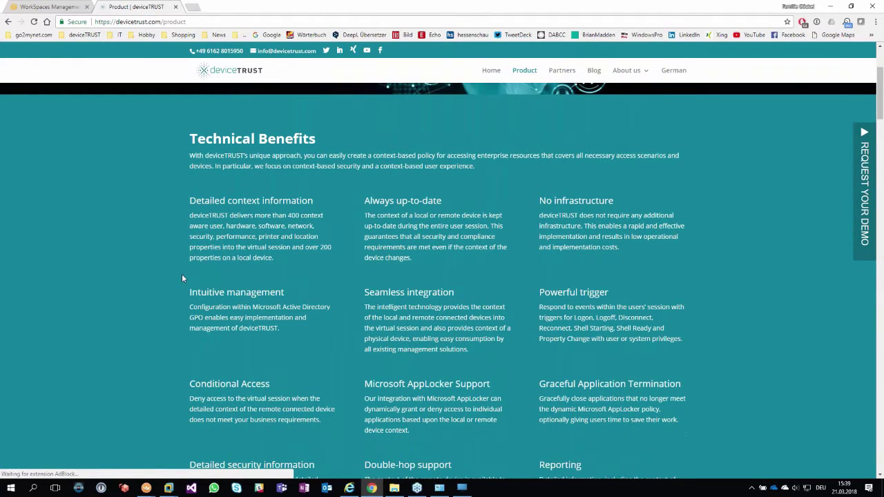
{"action": "scroll", "coordinate": [182, 279], "scroll_direction": "down", "scroll_amount": 10}
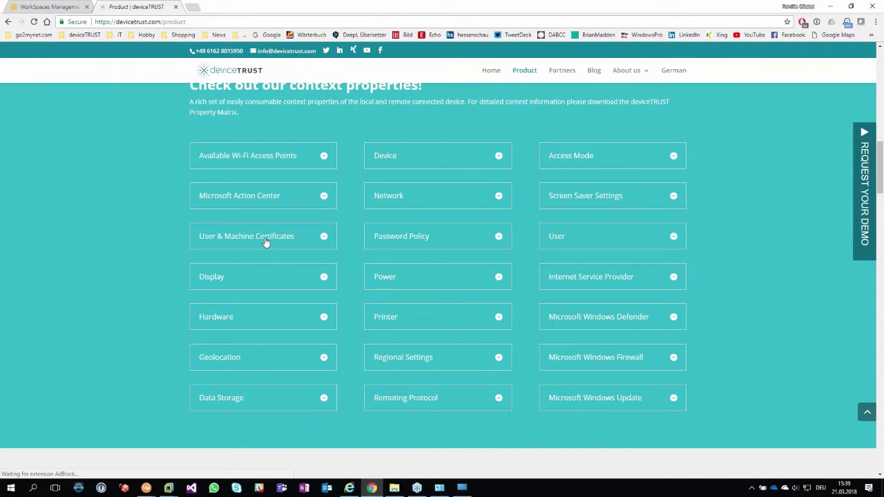
{"action": "left_click", "coordinate": [257, 197]}
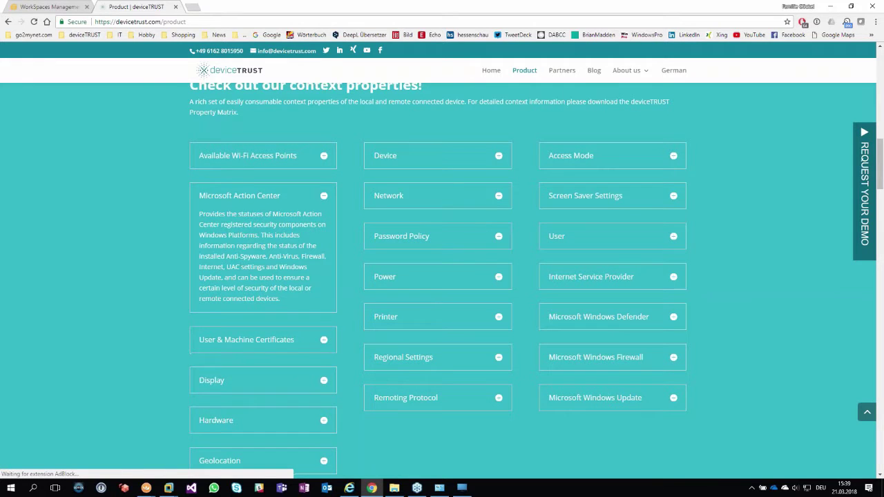
{"action": "left_click", "coordinate": [257, 197]}
Step: Look through the use case videos on the product page as far as the Citrix and IGEL examples
{"action": "scroll", "coordinate": [132, 259], "scroll_direction": "down", "scroll_amount": 4}
{"action": "scroll", "coordinate": [132, 263], "scroll_direction": "down", "scroll_amount": 7}
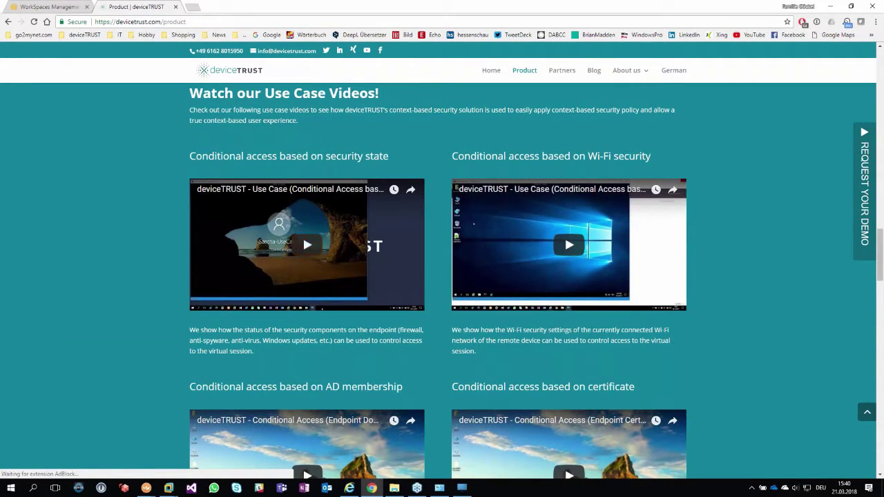
{"action": "scroll", "coordinate": [442, 276], "scroll_direction": "down", "scroll_amount": 12}
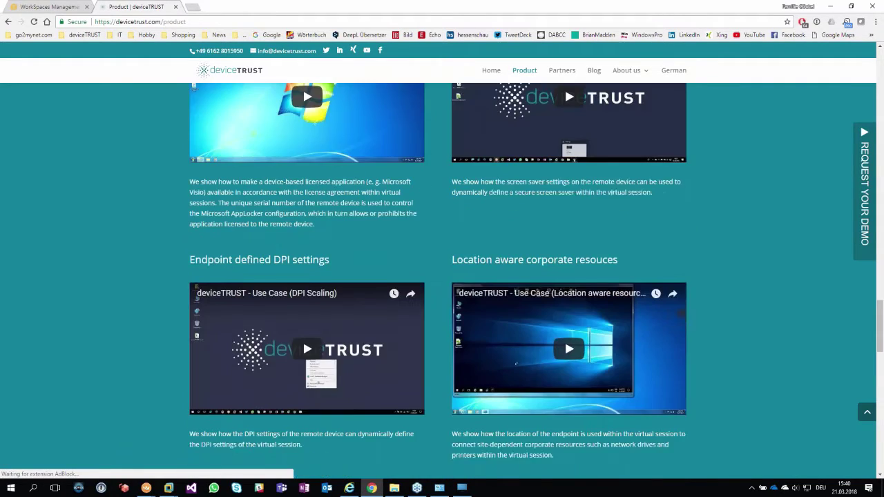
{"action": "scroll", "coordinate": [442, 277], "scroll_direction": "down", "scroll_amount": 5}
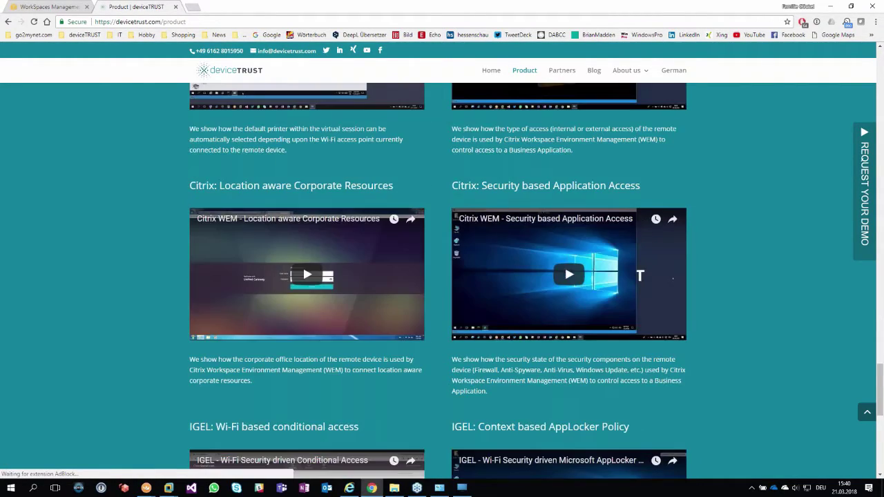
{"action": "scroll", "coordinate": [564, 403], "scroll_direction": "up", "scroll_amount": 2}
{"action": "scroll", "coordinate": [564, 403], "scroll_direction": "down", "scroll_amount": 4}
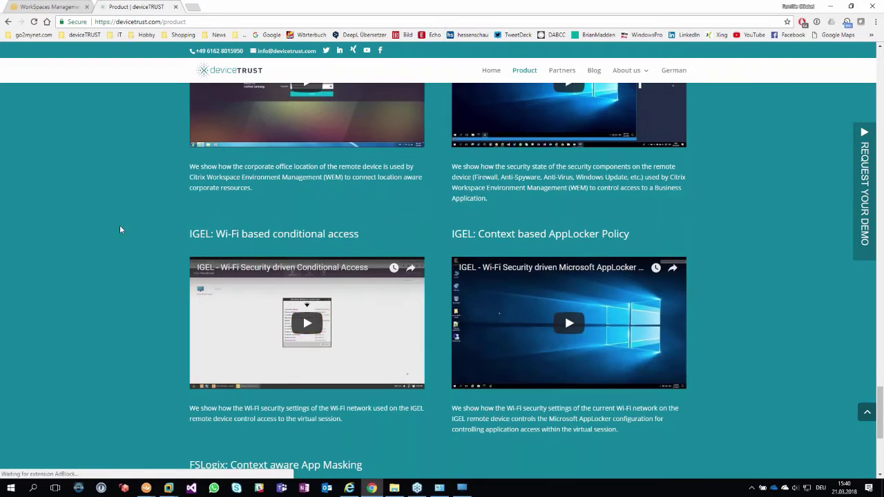
{"action": "scroll", "coordinate": [118, 223], "scroll_direction": "up", "scroll_amount": 3}
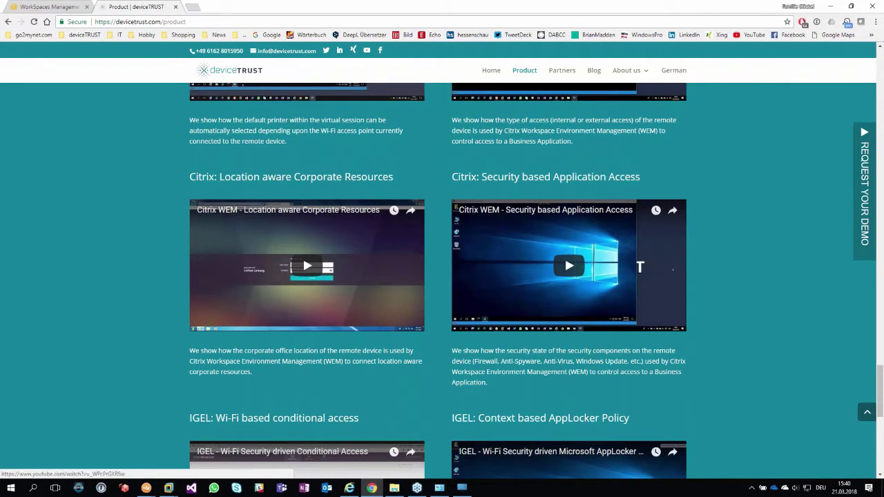
Step: Check the launched desktop session on the DTLDEP01 virtual machine and minimize the machine again
{"action": "mouse_move", "coordinate": [170, 489]}
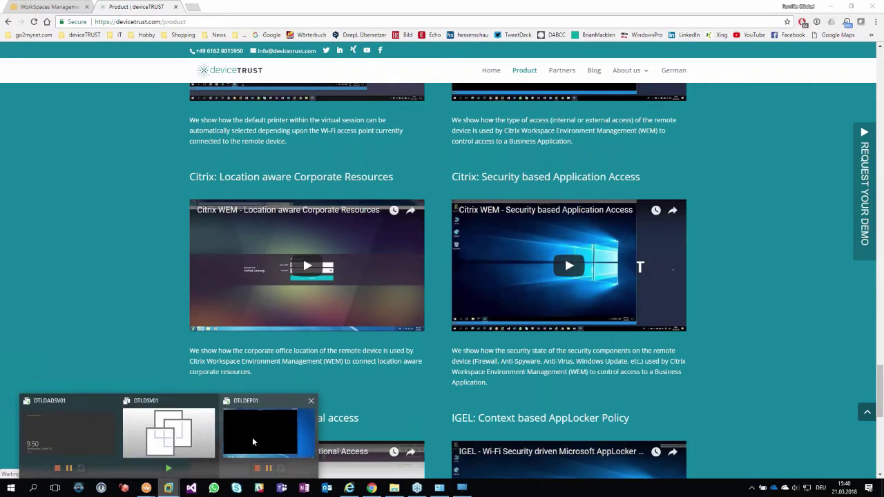
{"action": "left_click", "coordinate": [252, 438]}
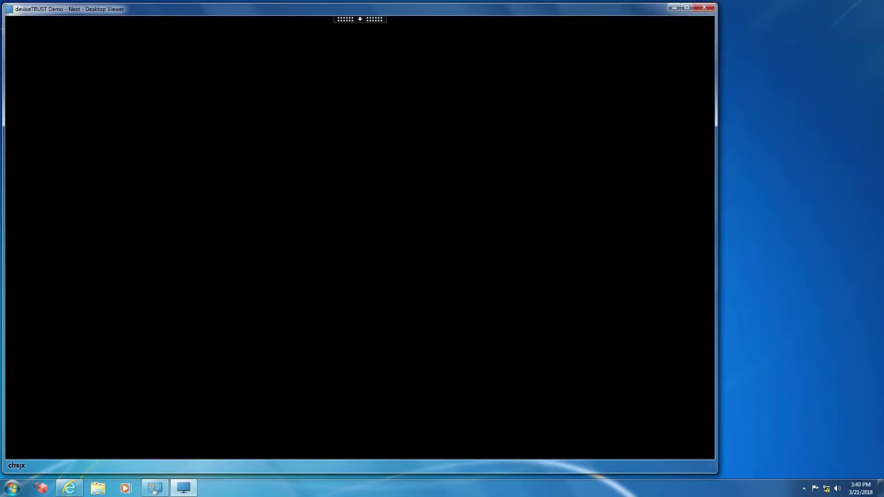
{"action": "mouse_move", "coordinate": [701, 2]}
{"action": "left_click", "coordinate": [783, 6]}
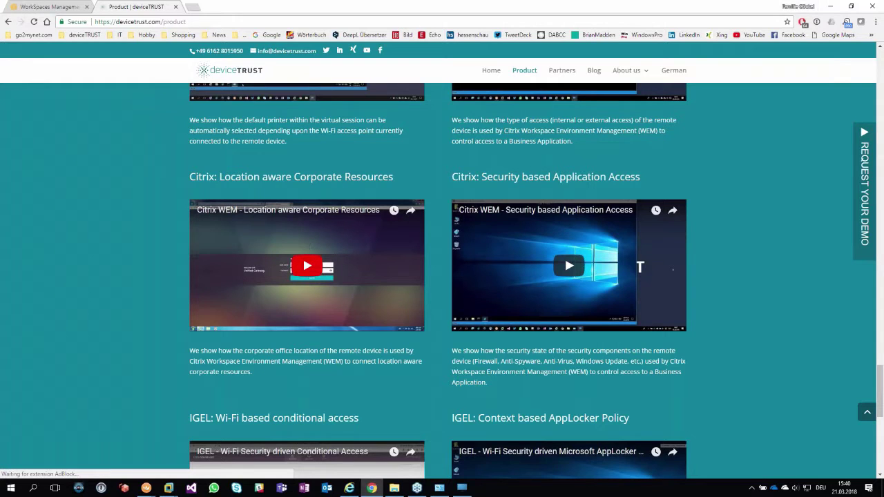
Step: Minimize the browser and Windows Defender Firewall windows and refresh the Context key in the session's Registry Editor
{"action": "left_click", "coordinate": [832, 6]}
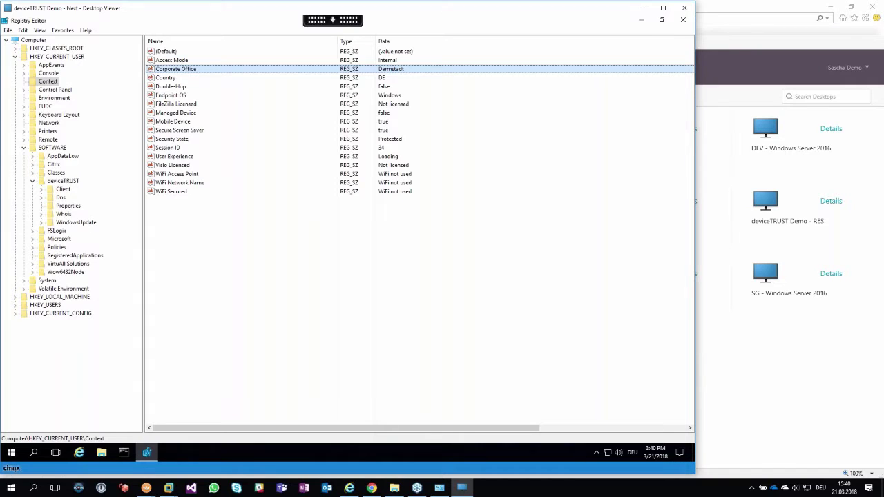
{"action": "left_click", "coordinate": [829, 6]}
{"action": "left_click", "coordinate": [829, 6]}
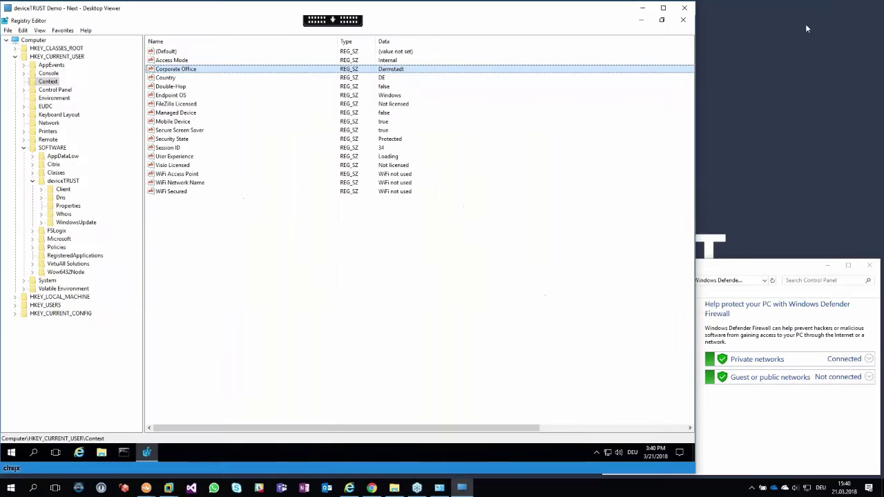
{"action": "left_click", "coordinate": [827, 265]}
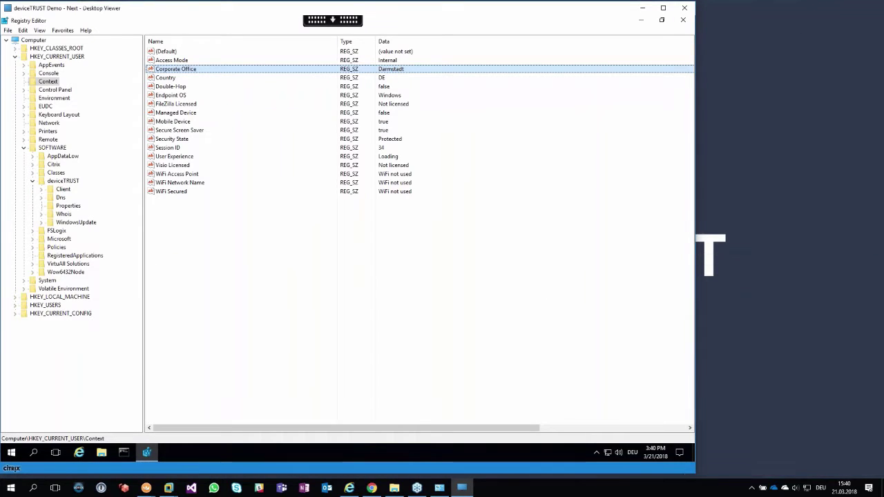
{"action": "left_click", "coordinate": [205, 267]}
{"action": "key", "text": "F5"}
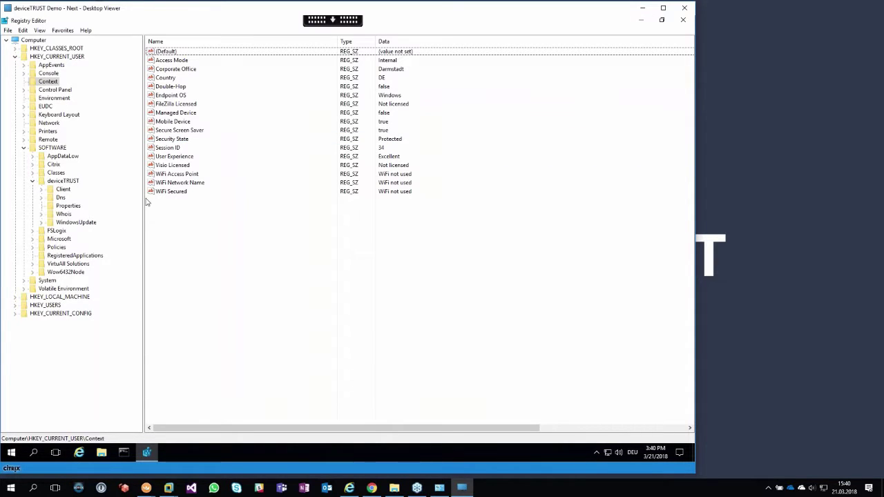
Step: Open the deviceTRUST Properties key and highlight all of the DEVICE_CERTIFICATE_0 values
{"action": "left_click", "coordinate": [69, 206]}
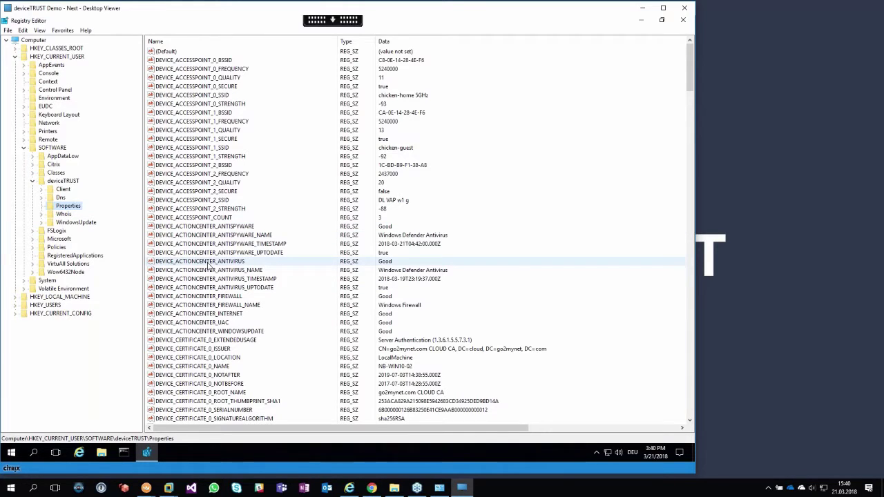
{"action": "scroll", "coordinate": [209, 266], "scroll_direction": "down", "scroll_amount": 8}
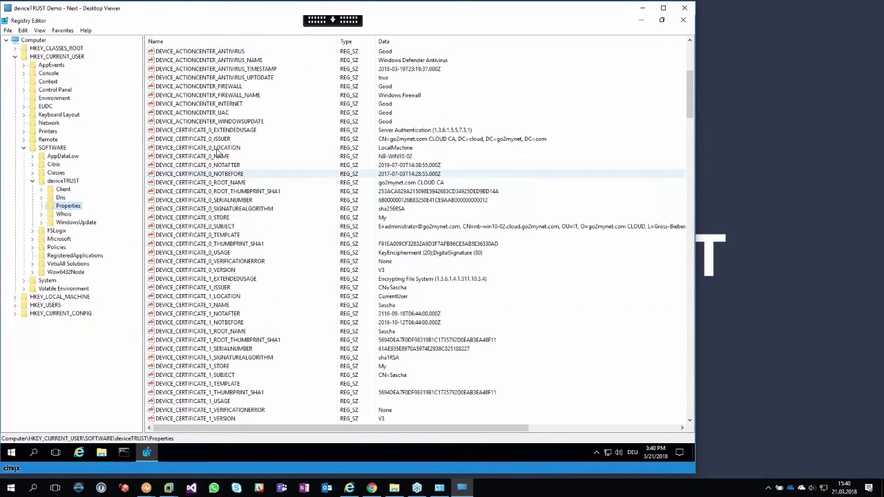
{"action": "left_click", "coordinate": [207, 270], "text": "shift"}
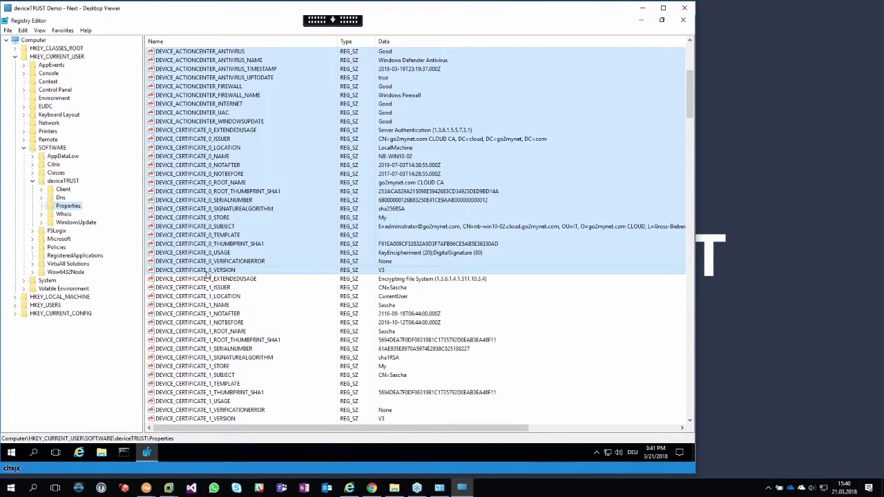
{"action": "left_click", "coordinate": [228, 130]}
{"action": "left_click", "coordinate": [215, 270], "text": "shift"}
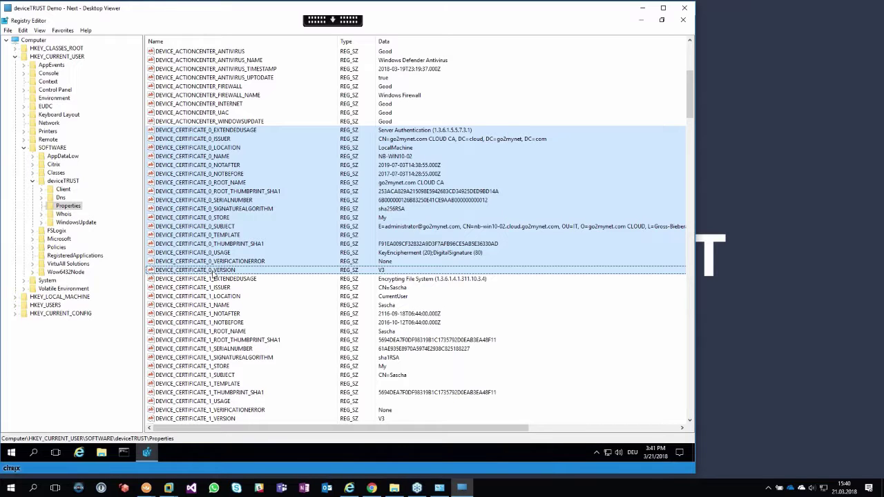
Step: Look through the certificate, display and domain values down to the hardware properties and select DEVICE_HARDWARE_ROLE
{"action": "scroll", "coordinate": [214, 277], "scroll_direction": "down", "scroll_amount": 7}
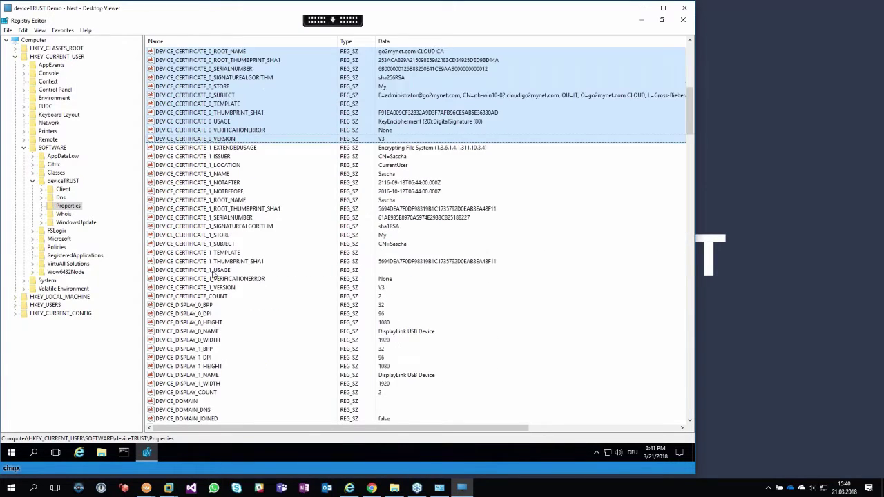
{"action": "scroll", "coordinate": [214, 277], "scroll_direction": "down", "scroll_amount": 8}
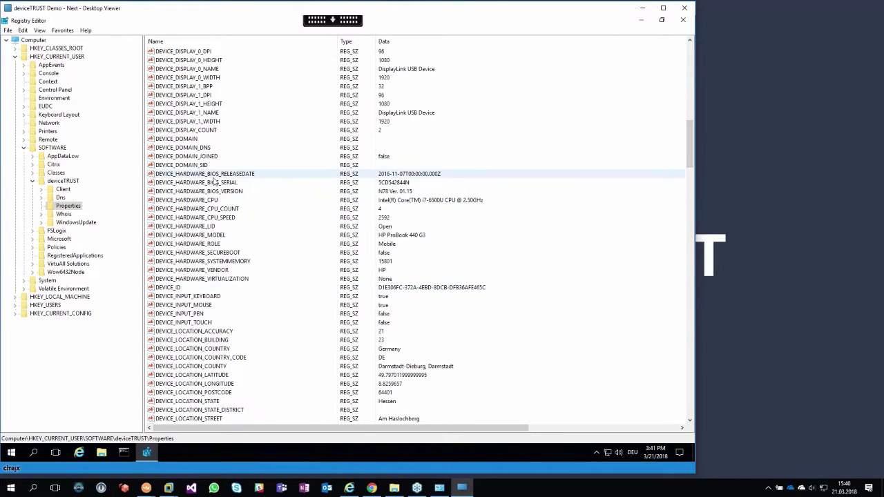
{"action": "left_click", "coordinate": [202, 245]}
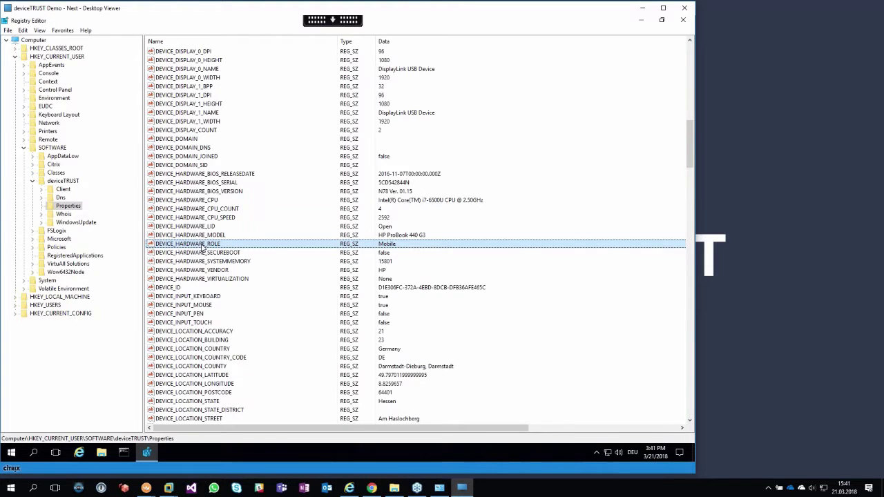
Step: Look through the location, disk, network, printer and remoting client properties and highlight all DEVICE_SCREENSAVER values
{"action": "scroll", "coordinate": [202, 251], "scroll_direction": "down", "scroll_amount": 10}
{"action": "scroll", "coordinate": [203, 250], "scroll_direction": "down", "scroll_amount": 2}
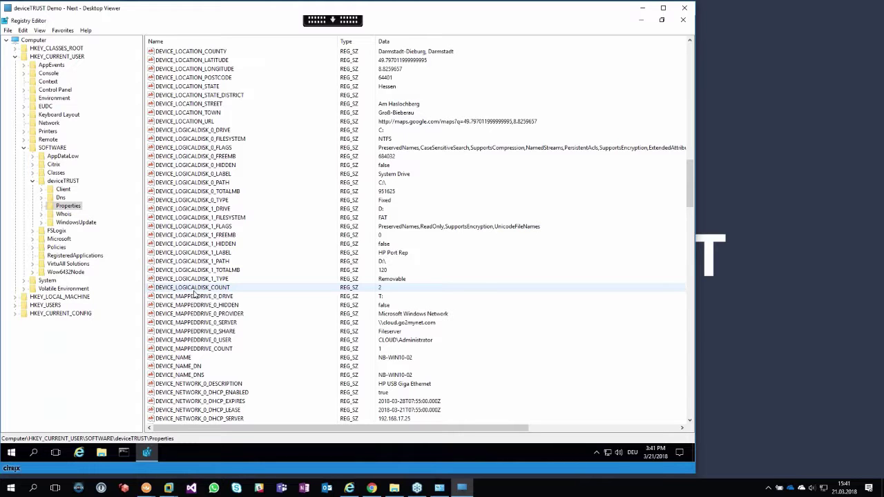
{"action": "scroll", "coordinate": [195, 295], "scroll_direction": "down", "scroll_amount": 5}
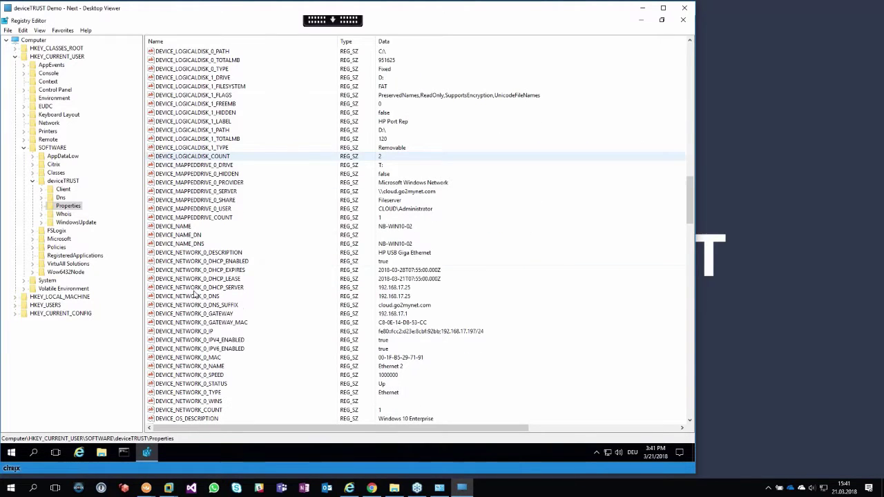
{"action": "scroll", "coordinate": [194, 296], "scroll_direction": "down", "scroll_amount": 10}
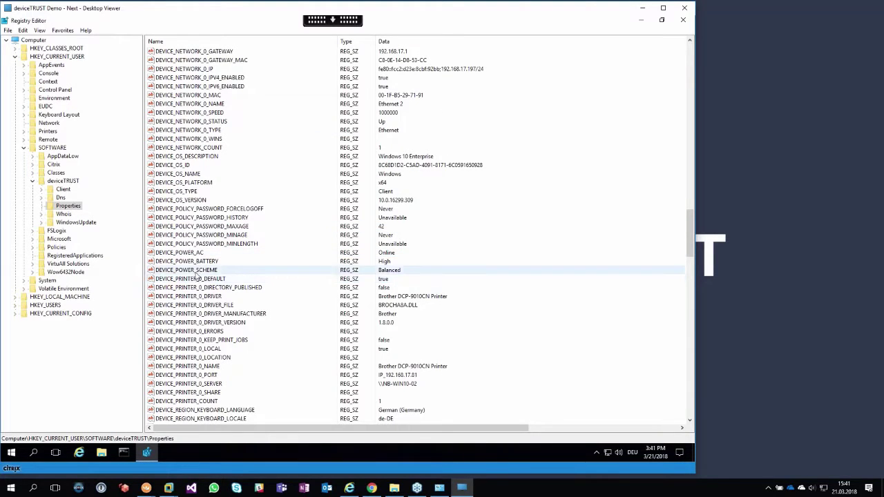
{"action": "scroll", "coordinate": [200, 270], "scroll_direction": "down", "scroll_amount": 5}
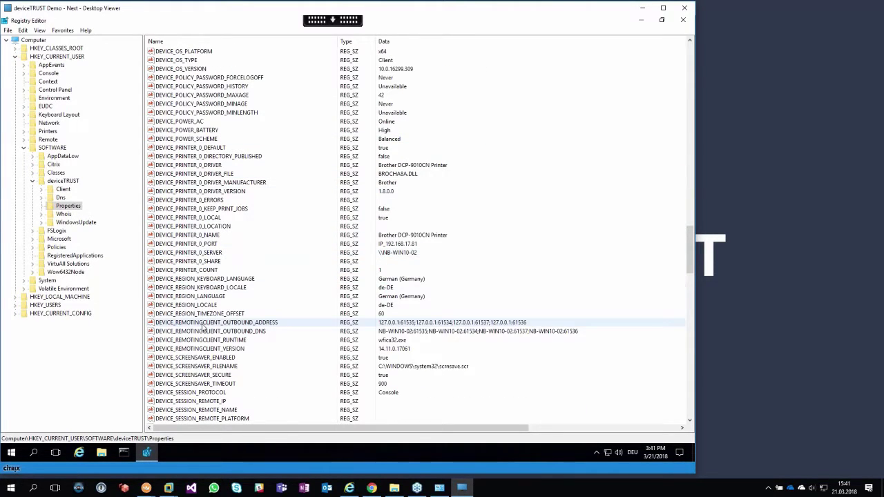
{"action": "scroll", "coordinate": [204, 262], "scroll_direction": "down", "scroll_amount": 5}
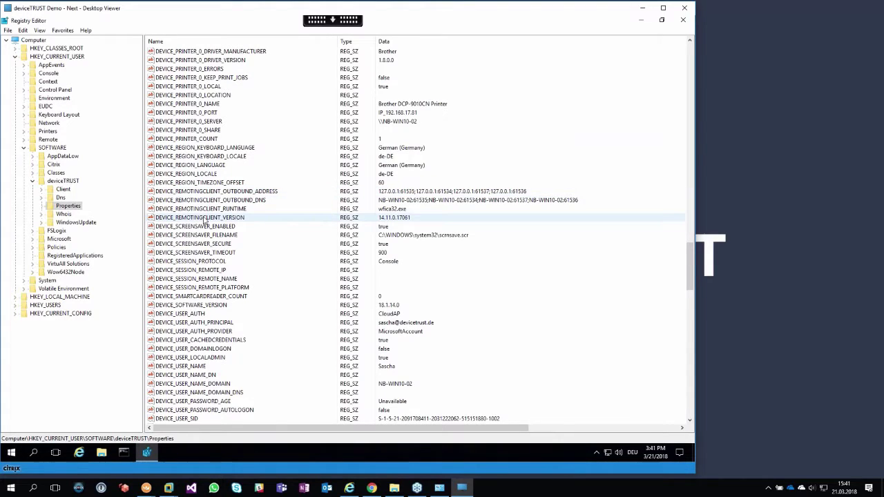
{"action": "left_click", "coordinate": [205, 227]}
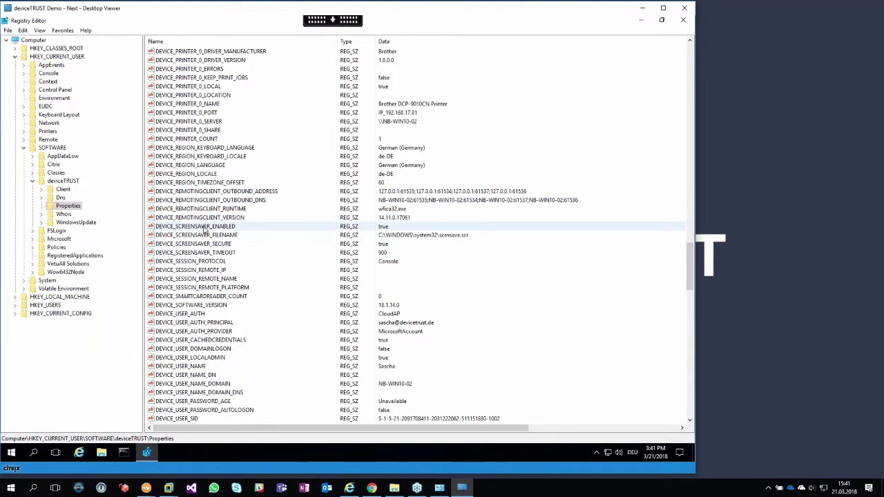
{"action": "left_click", "coordinate": [204, 253], "text": "shift"}
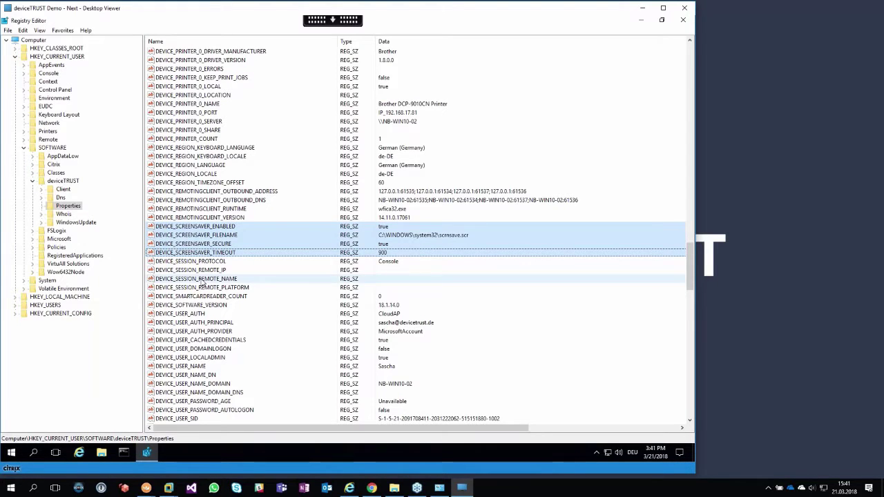
Step: Examine the user and Whois properties, selecting DEVICE_USER_AUTH and DEVICE_WHOIS_COUNTRY in turn
{"action": "scroll", "coordinate": [203, 282], "scroll_direction": "down", "scroll_amount": 1}
{"action": "scroll", "coordinate": [203, 282], "scroll_direction": "down", "scroll_amount": 2}
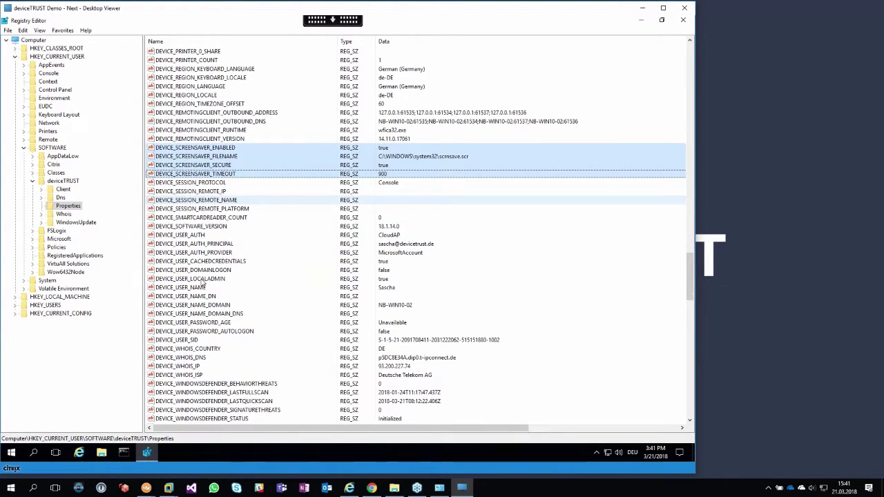
{"action": "left_click", "coordinate": [204, 235]}
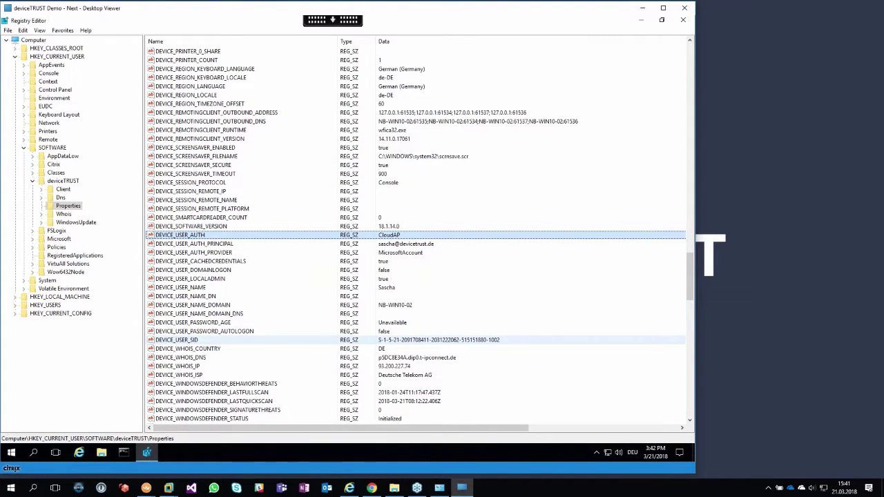
{"action": "left_click", "coordinate": [189, 349]}
Step: Highlight the DEVICE_WINDOWSDEFENDER values and examine the Windows Firewall and Windows Update properties that follow them
{"action": "scroll", "coordinate": [188, 350], "scroll_direction": "down", "scroll_amount": 11}
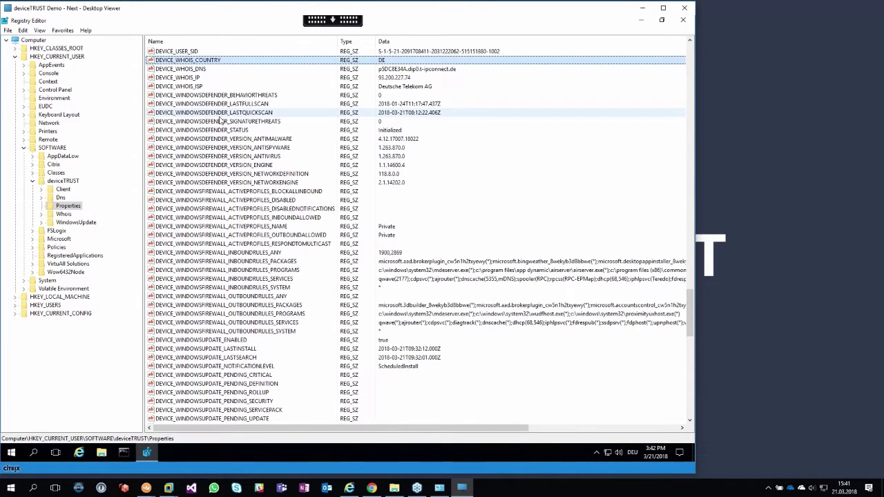
{"action": "left_click", "coordinate": [221, 96]}
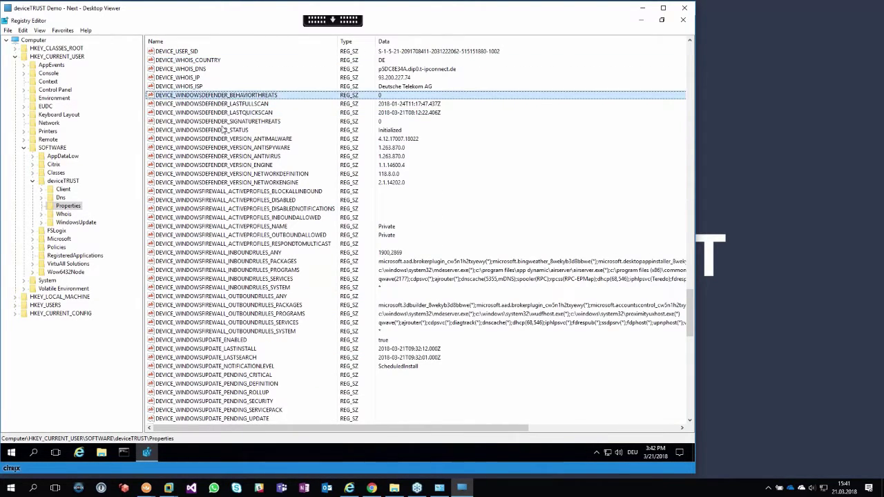
{"action": "left_click", "coordinate": [220, 183], "text": "shift"}
{"action": "left_click", "coordinate": [221, 200]}
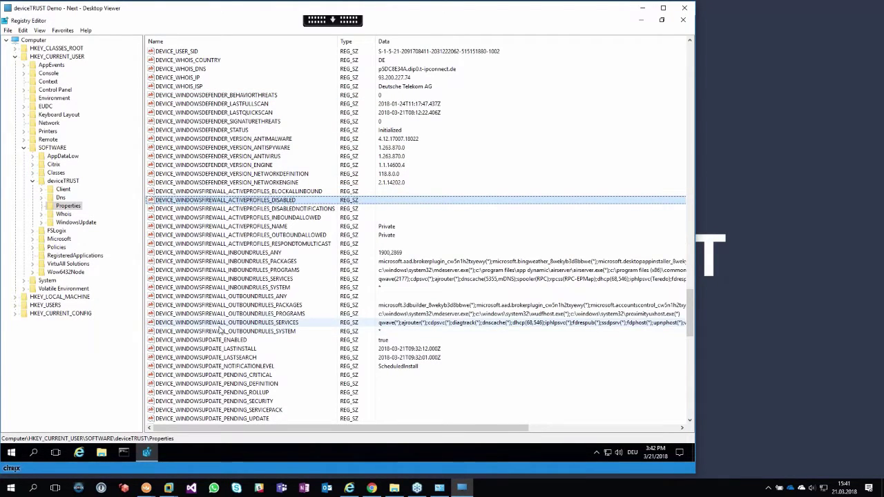
{"action": "scroll", "coordinate": [221, 330], "scroll_direction": "down", "scroll_amount": 3}
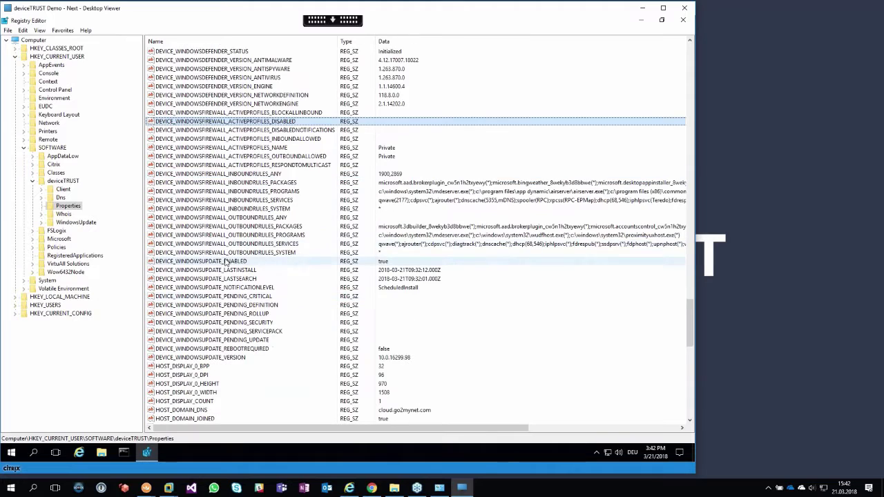
{"action": "left_click", "coordinate": [225, 263]}
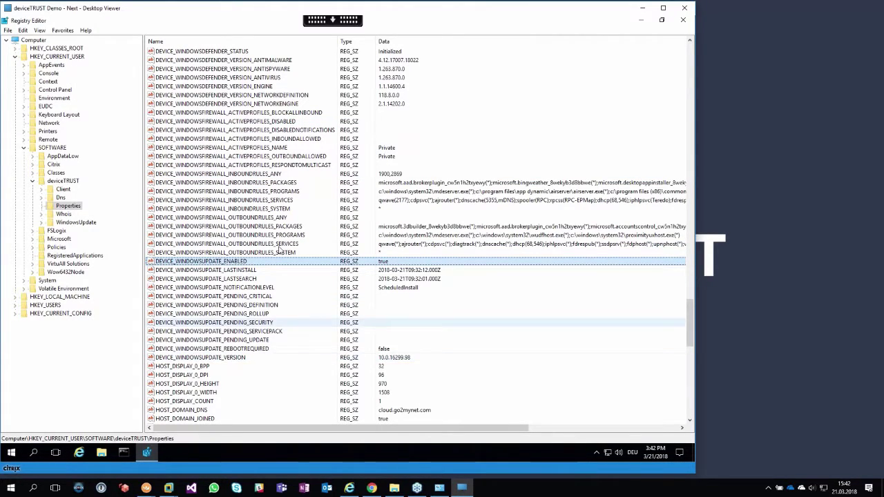
Step: Close the Registry Editor and open an enlarged view of the architecture diagram for Microsoft Windows & IGEL OS Remoting Clients
{"action": "left_click", "coordinate": [683, 21]}
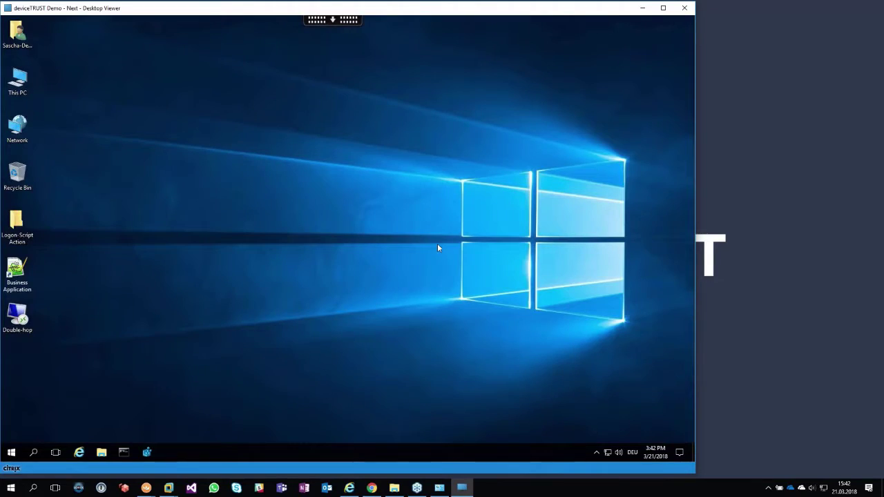
{"action": "left_click", "coordinate": [404, 492]}
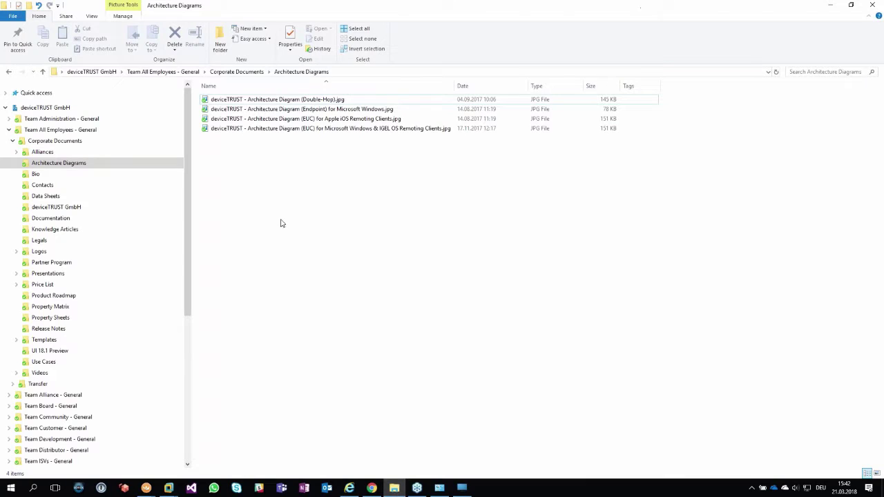
{"action": "double_click", "coordinate": [311, 131]}
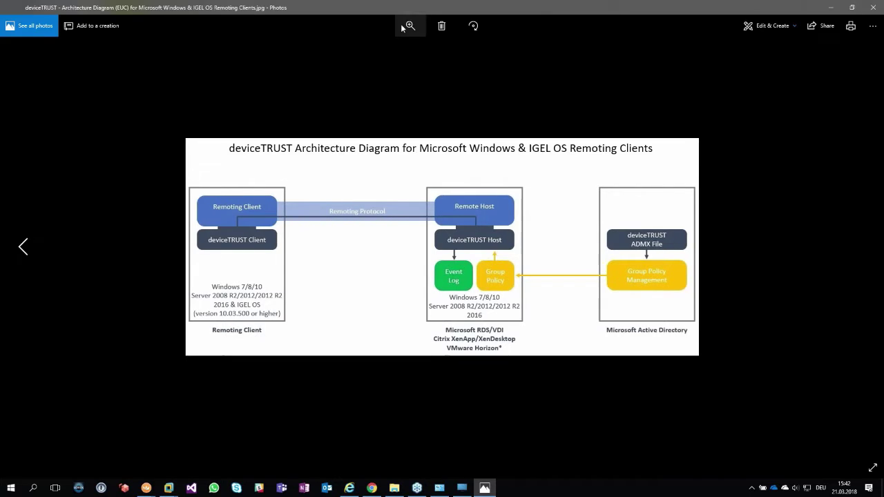
{"action": "left_click", "coordinate": [403, 27]}
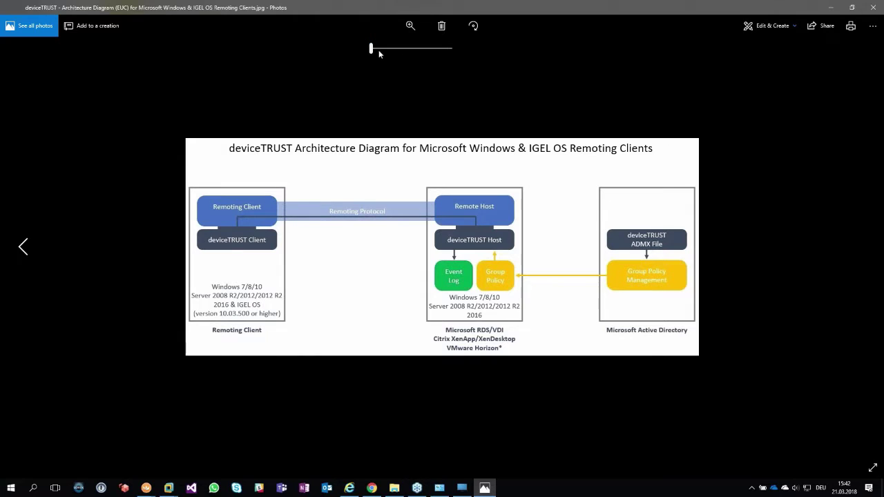
{"action": "left_click_drag", "start_coordinate": [370, 50], "coordinate": [388, 49]}
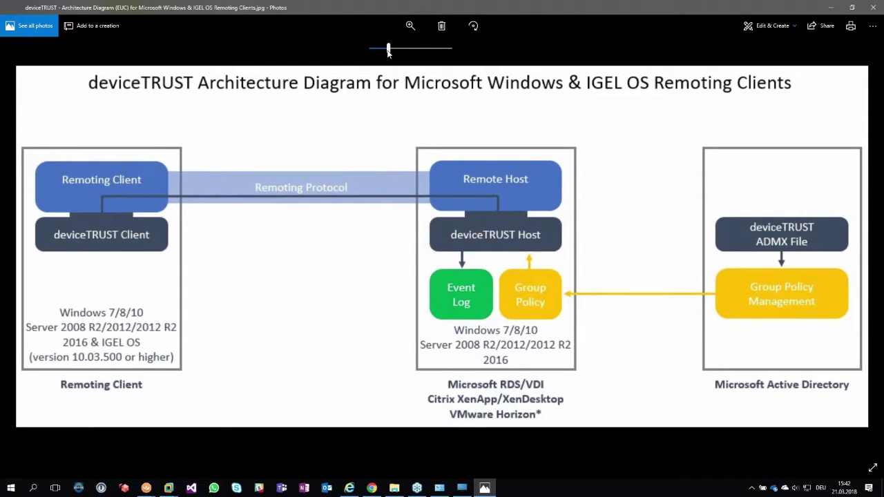
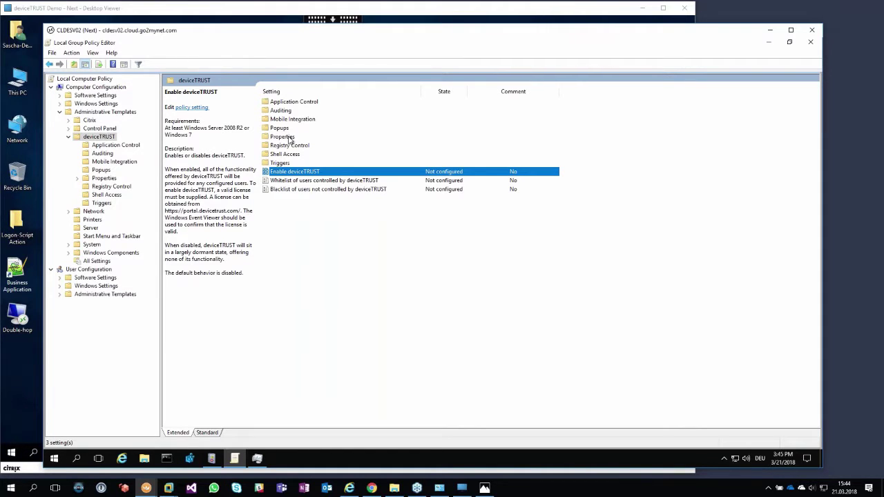
Step: Open the "Filter device LOCATION latitude, longitude, address, etc" policy setting among deviceTRUST's device filter properties
{"action": "double_click", "coordinate": [289, 137]}
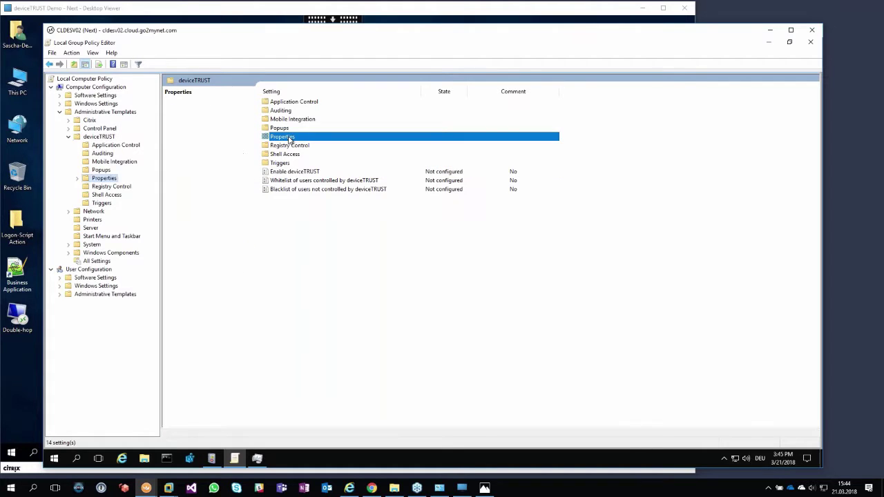
{"action": "double_click", "coordinate": [293, 103]}
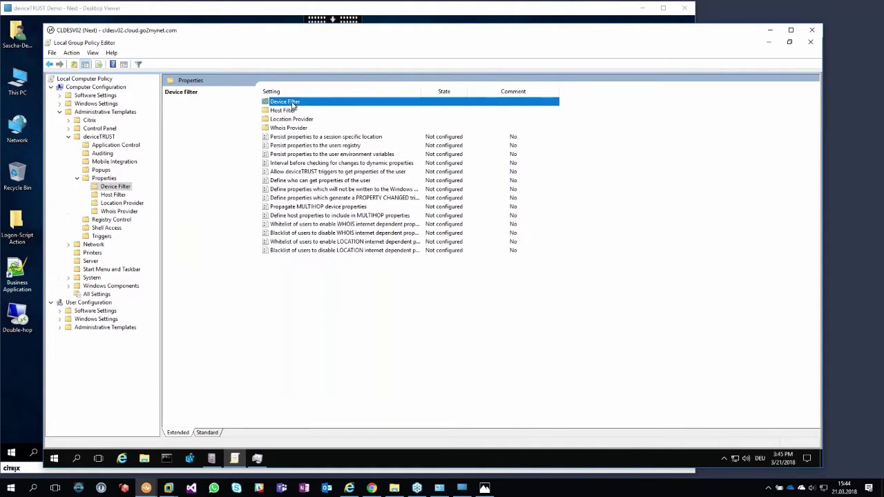
{"action": "double_click", "coordinate": [421, 90]}
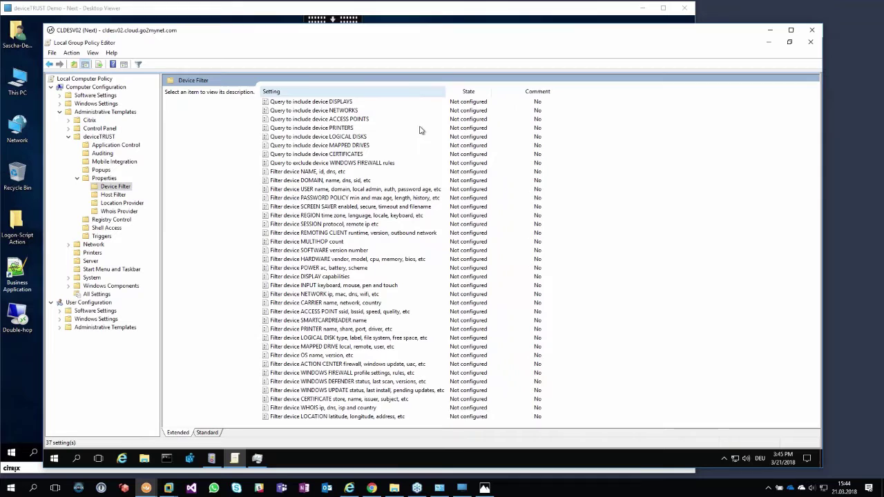
{"action": "left_click", "coordinate": [323, 418]}
{"action": "double_click", "coordinate": [338, 418]}
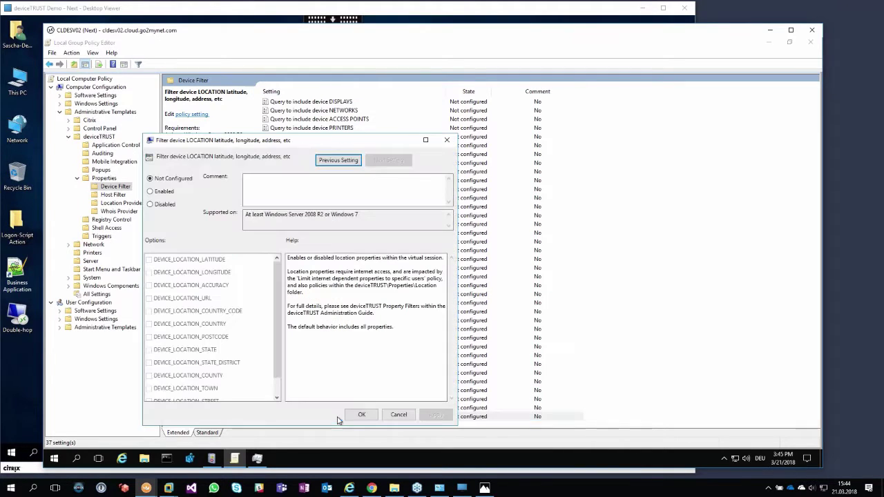
Step: Try enabling the device LOCATION filter with only the country code, state and town properties included, and dismiss the policy dialog
{"action": "left_click_drag", "start_coordinate": [246, 140], "coordinate": [315, 112]}
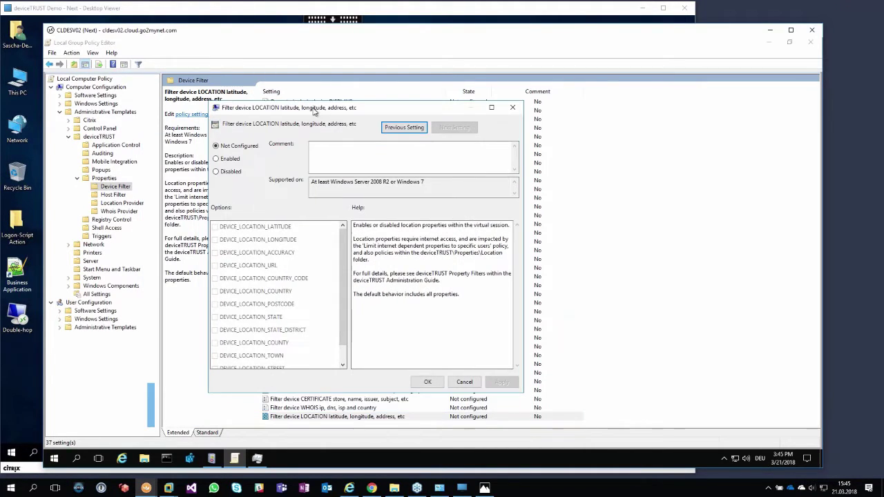
{"action": "left_click", "coordinate": [230, 172]}
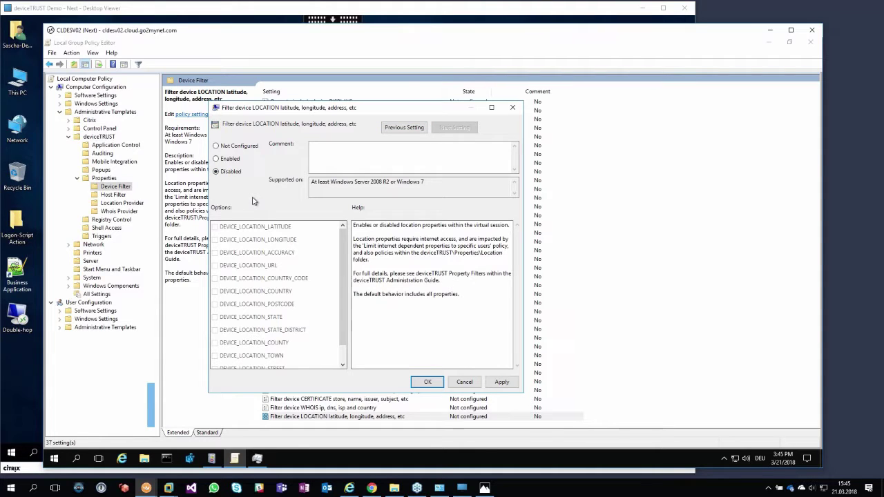
{"action": "left_click", "coordinate": [233, 159]}
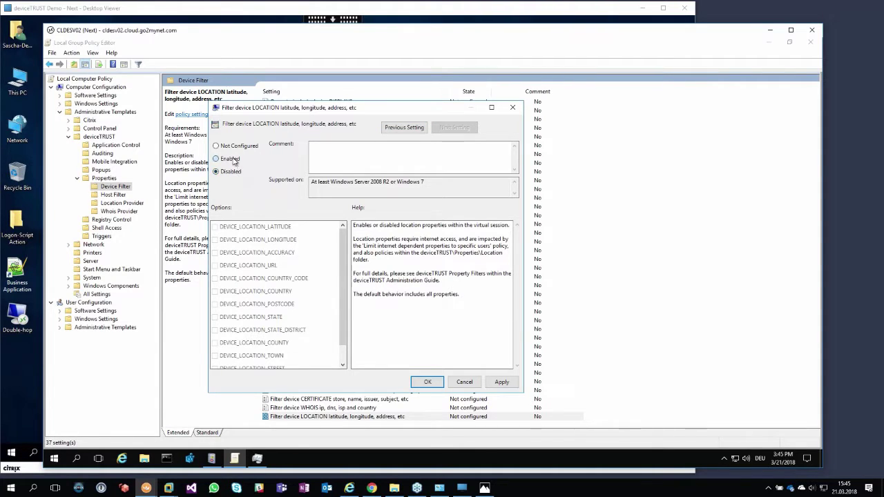
{"action": "left_click", "coordinate": [257, 226]}
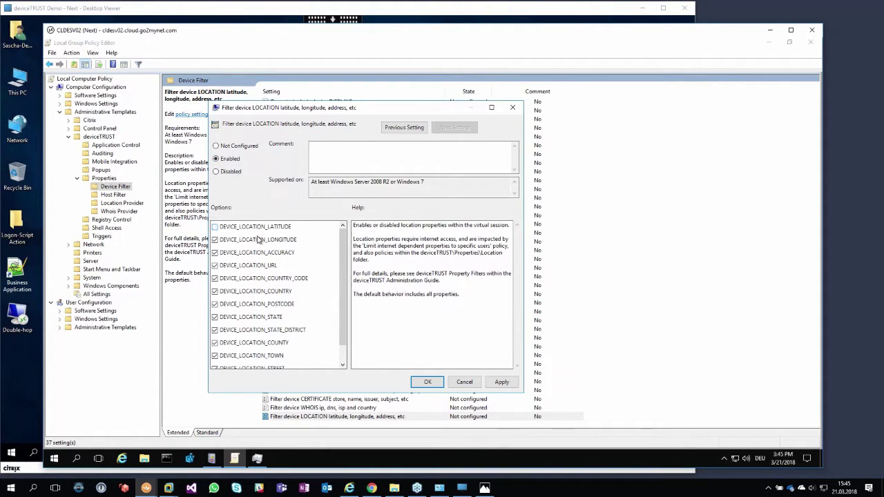
{"action": "left_click", "coordinate": [259, 240]}
{"action": "left_click", "coordinate": [263, 253]}
{"action": "left_click", "coordinate": [266, 265]}
{"action": "left_click", "coordinate": [266, 305]}
{"action": "left_click", "coordinate": [271, 293]}
{"action": "left_click", "coordinate": [269, 330]}
{"action": "left_click", "coordinate": [268, 344]}
{"action": "left_click", "coordinate": [267, 369]}
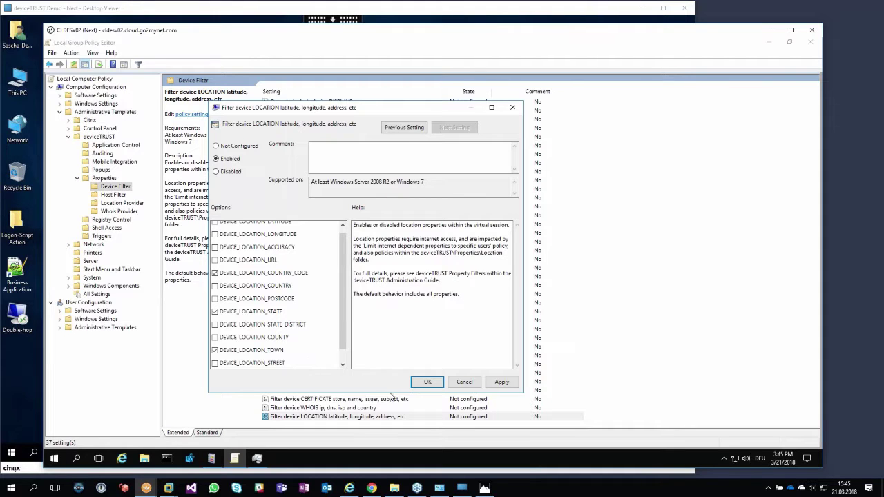
{"action": "left_click", "coordinate": [428, 383]}
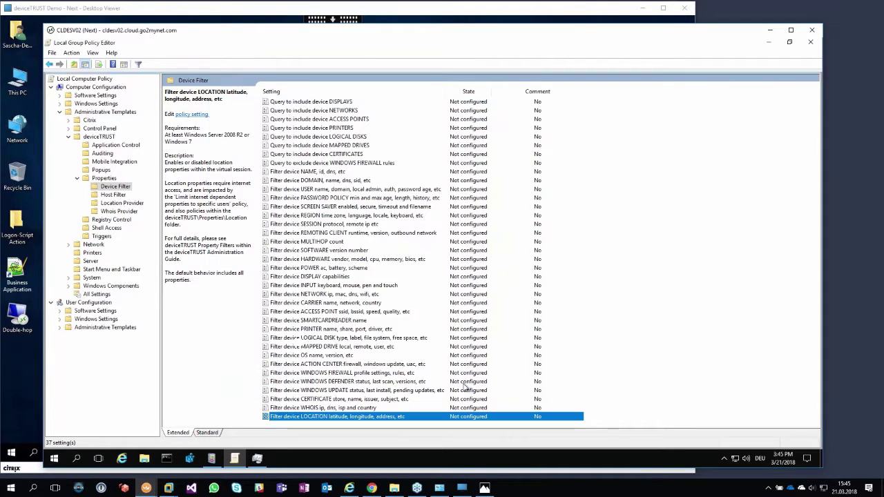
Step: View the remoting clients architecture diagram again and minimize it to return to the device filter policies
{"action": "left_click", "coordinate": [484, 488]}
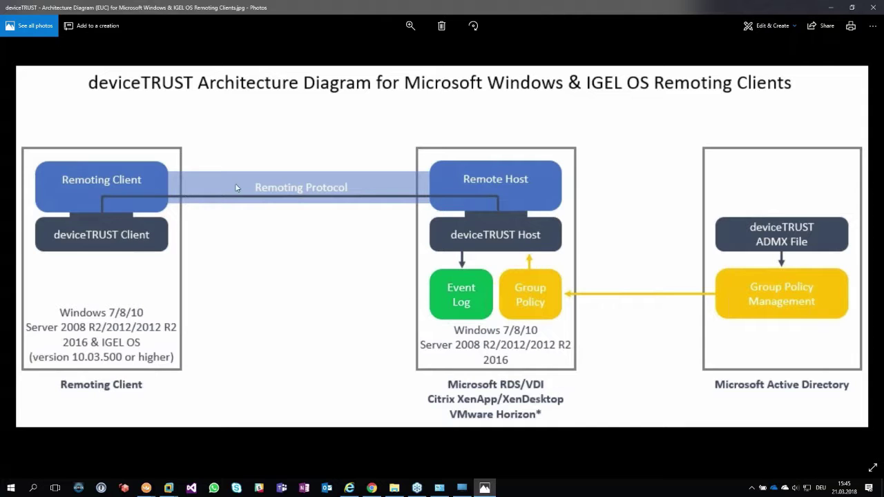
{"action": "left_click", "coordinate": [831, 6]}
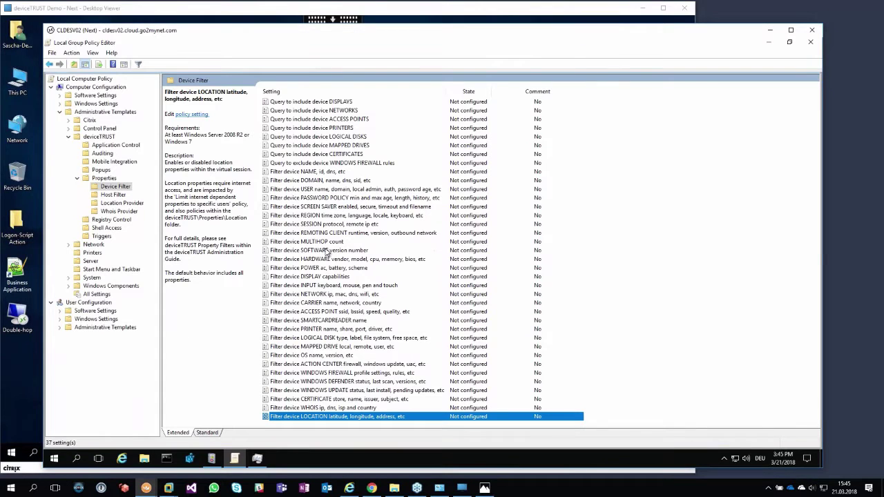
Step: Refresh the deviceTRUST Admin log in Event Viewer and examine the latest event 101 with the user's logon properties
{"action": "left_click", "coordinate": [212, 459]}
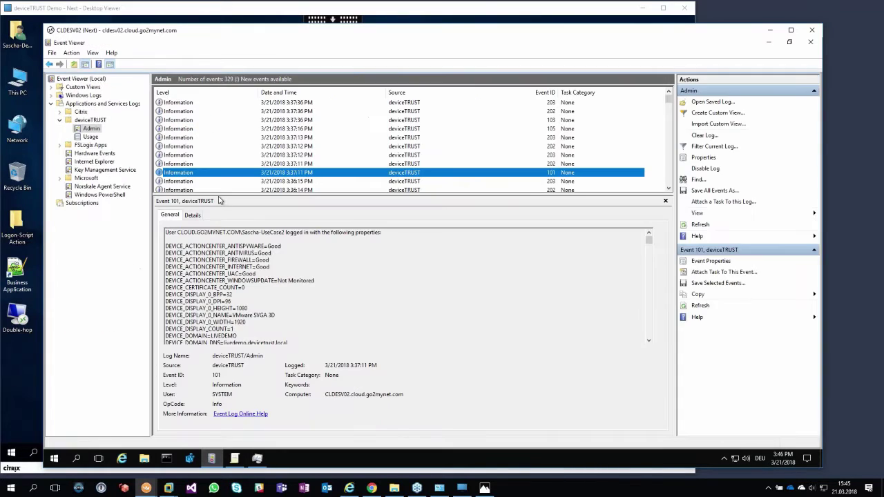
{"action": "left_click", "coordinate": [702, 225]}
{"action": "left_click", "coordinate": [669, 188]}
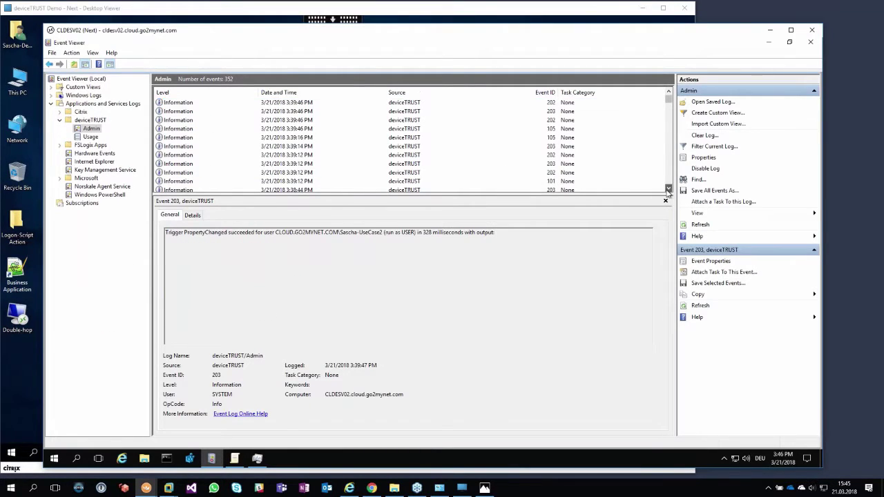
{"action": "left_click", "coordinate": [551, 181]}
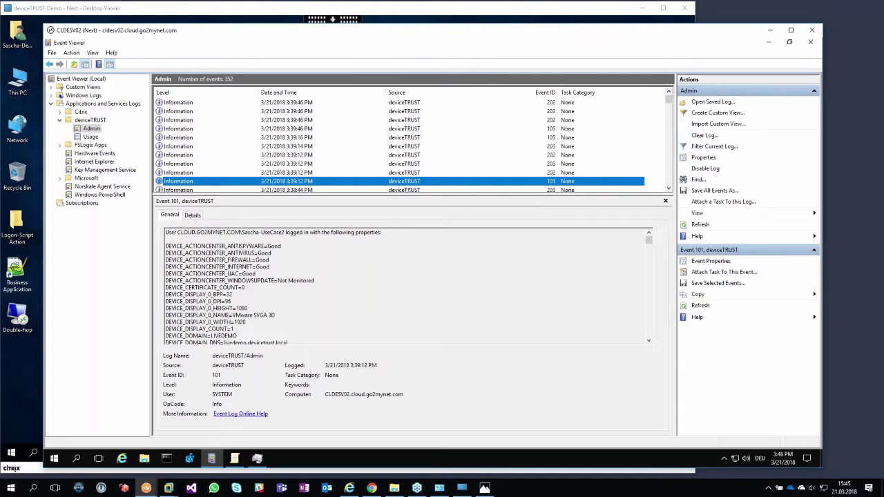
{"action": "scroll", "coordinate": [406, 286], "scroll_direction": "down", "scroll_amount": 8}
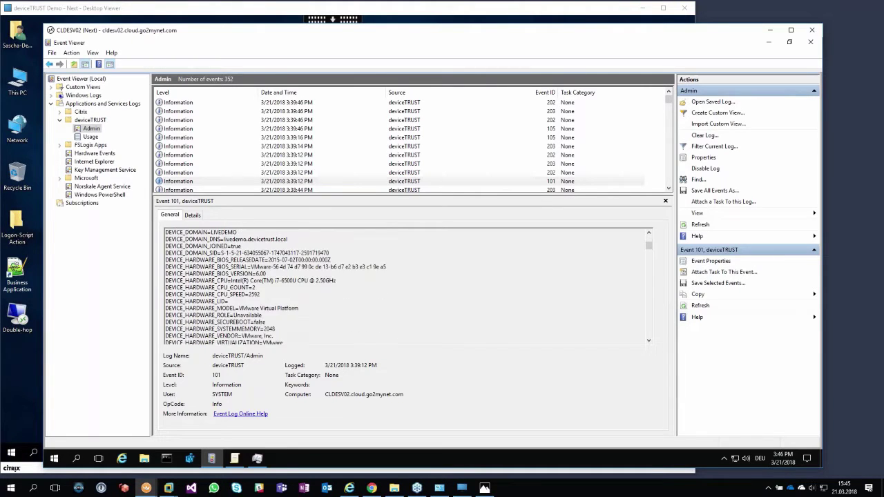
{"action": "scroll", "coordinate": [230, 246], "scroll_direction": "up", "scroll_amount": 5}
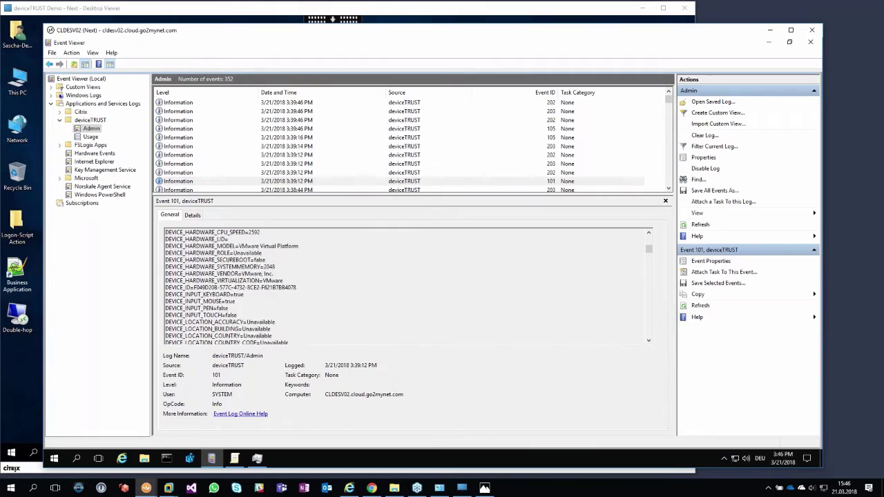
{"action": "scroll", "coordinate": [231, 246], "scroll_direction": "up", "scroll_amount": 3}
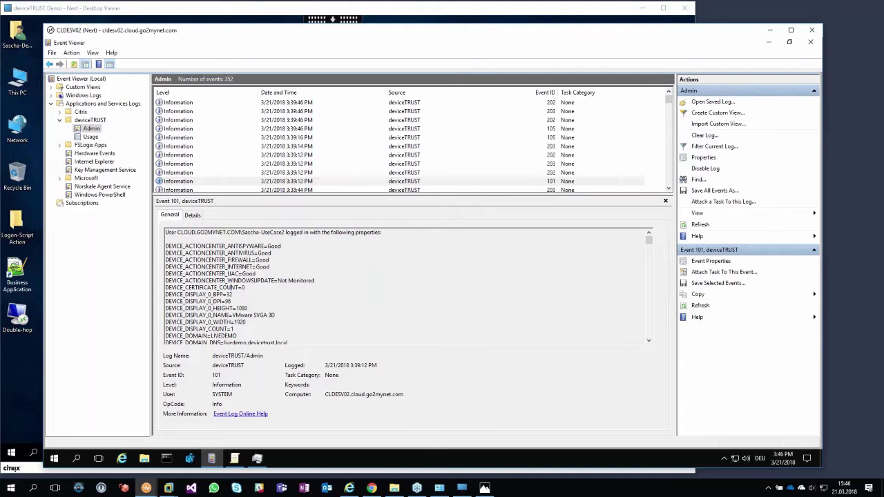
Step: Minimize Event Viewer, view the remoting clients architecture diagram once more and minimize it
{"action": "left_click", "coordinate": [769, 42]}
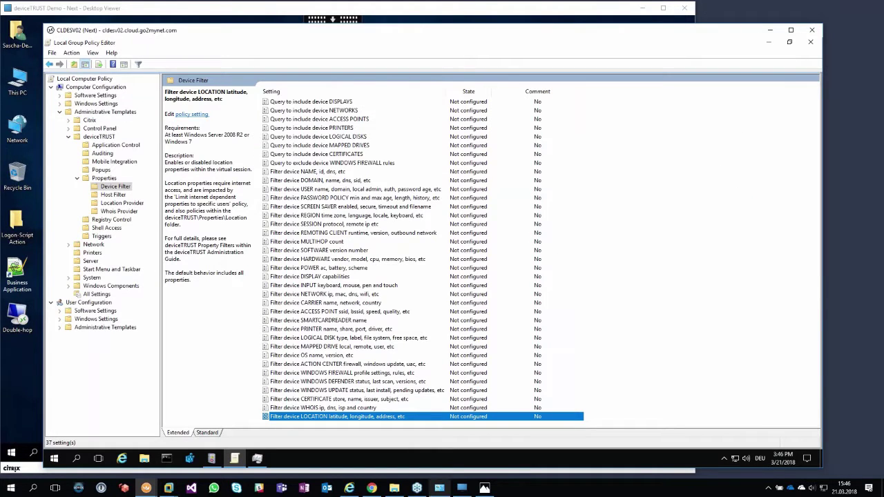
{"action": "left_click", "coordinate": [485, 487]}
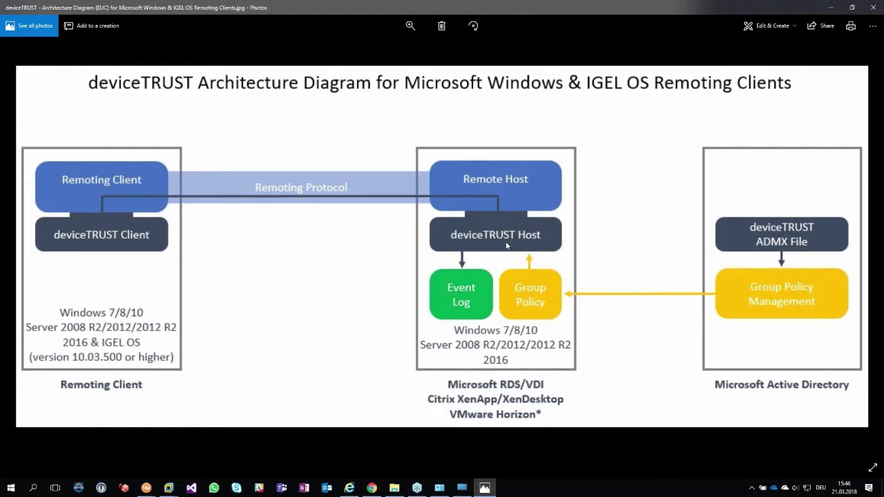
{"action": "left_click", "coordinate": [828, 10]}
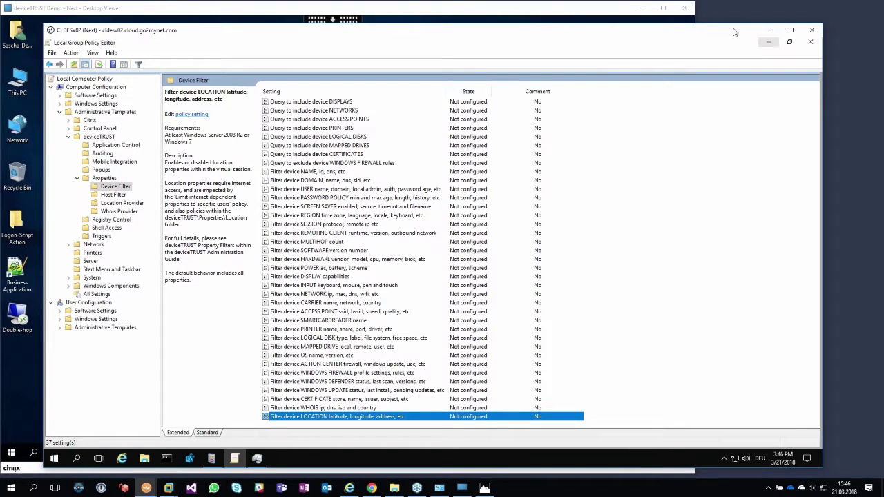
Step: Minimize the CLDESV02 remote session and sign out of the deviceTRUST Demo - Next desktop
{"action": "left_click", "coordinate": [770, 30]}
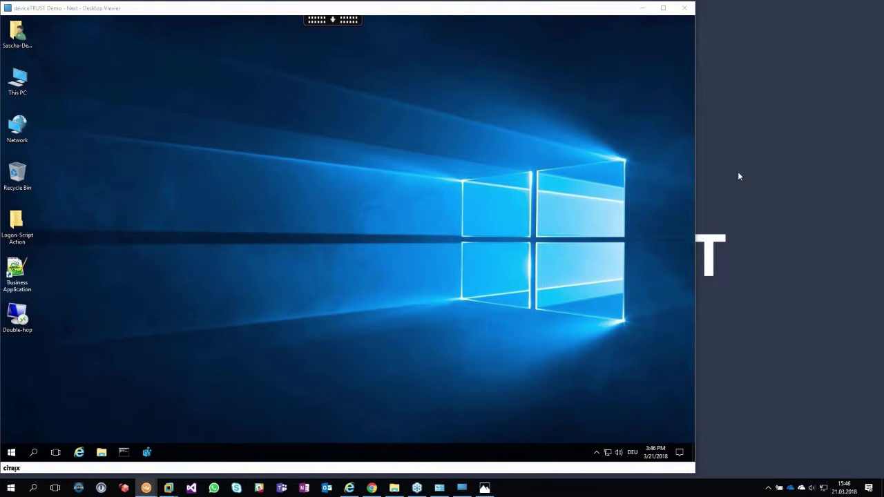
{"action": "left_click", "coordinate": [11, 452]}
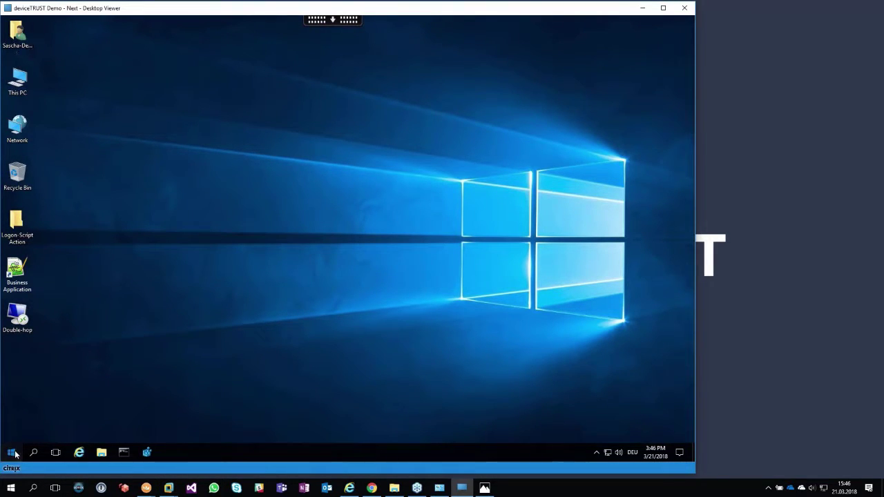
{"action": "left_click", "coordinate": [11, 388]}
{"action": "left_click", "coordinate": [15, 363]}
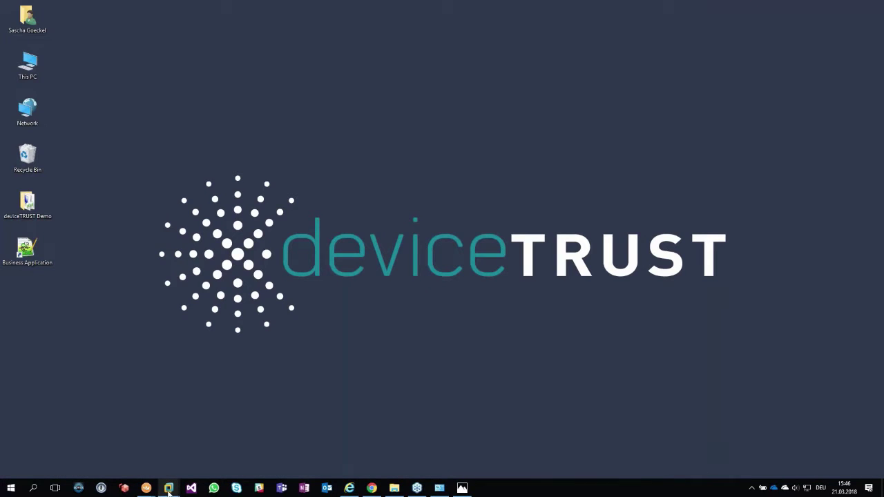
Step: Switch to the DTLDEP01 virtual machine, close its Citrix Desktop Viewer and minimize the virtual machine window
{"action": "mouse_move", "coordinate": [194, 480]}
{"action": "left_click", "coordinate": [253, 440]}
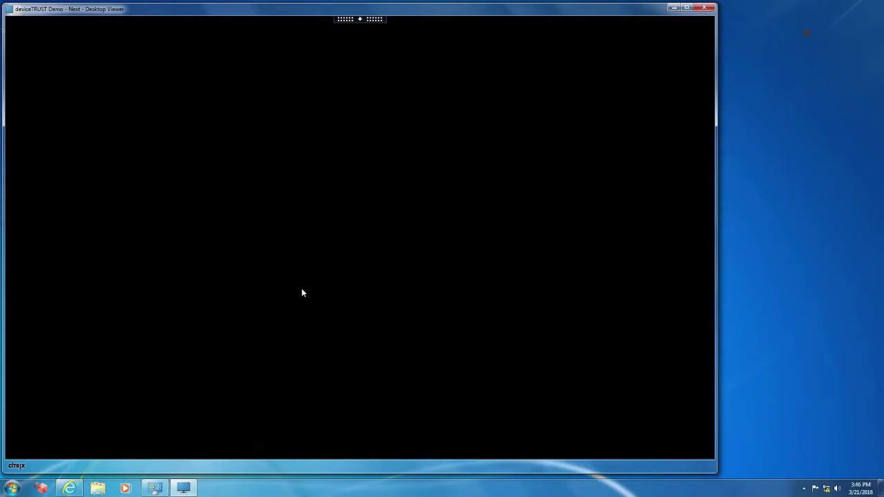
{"action": "left_click", "coordinate": [703, 9]}
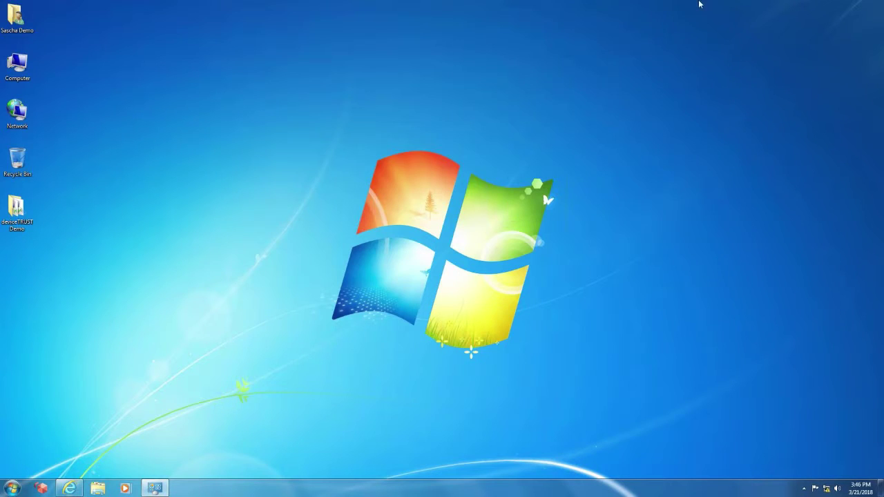
{"action": "mouse_move", "coordinate": [698, 4]}
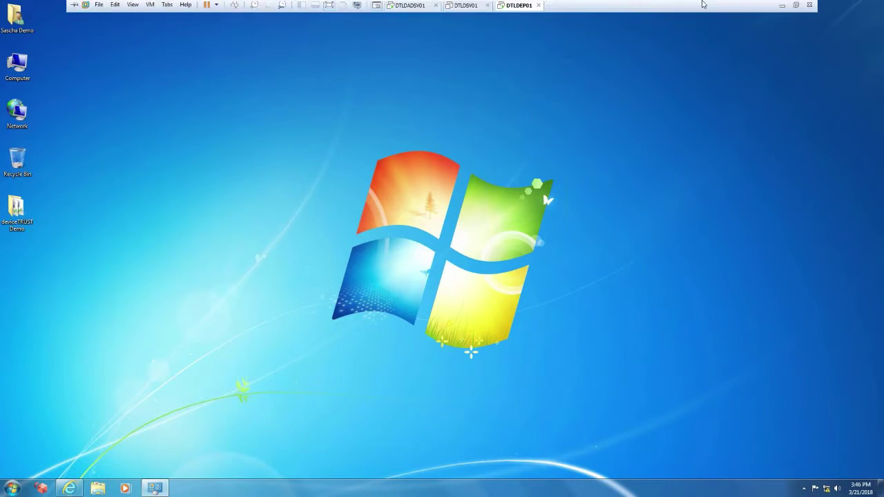
{"action": "left_click", "coordinate": [780, 10]}
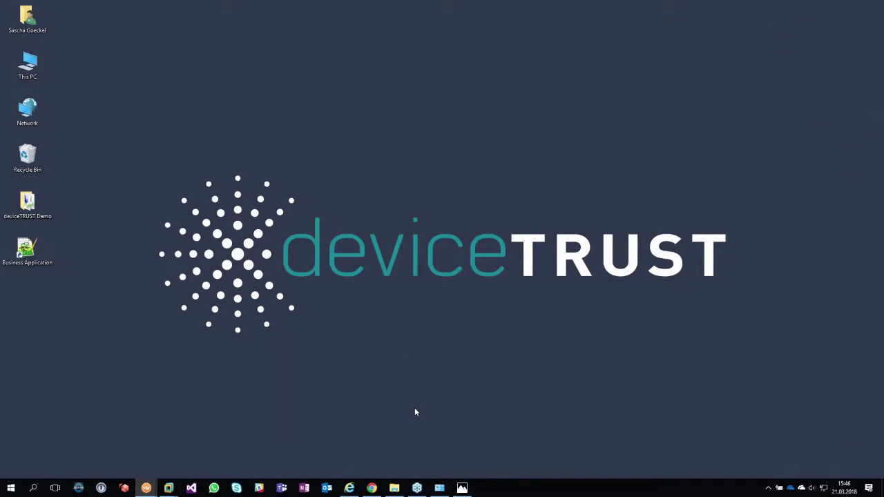
Step: Switch to Citrix StoreFront in the browser and log off the demo account
{"action": "left_click", "coordinate": [349, 488]}
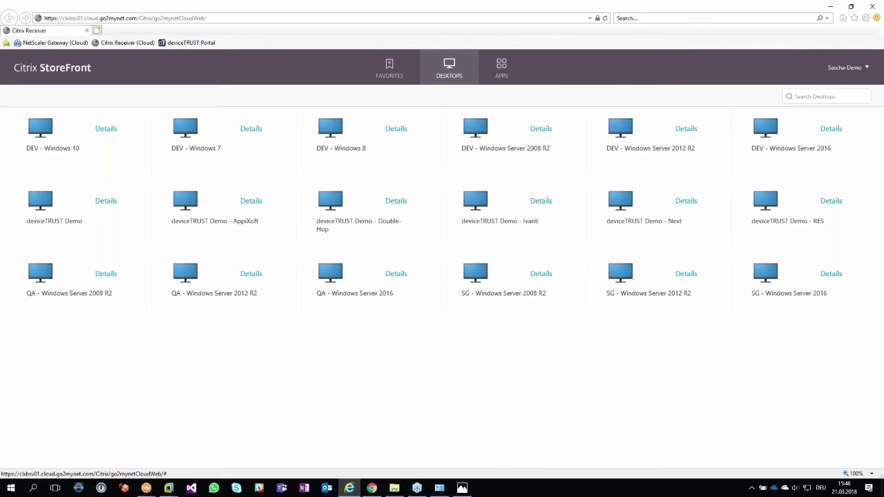
{"action": "left_click", "coordinate": [839, 69]}
{"action": "left_click", "coordinate": [834, 128]}
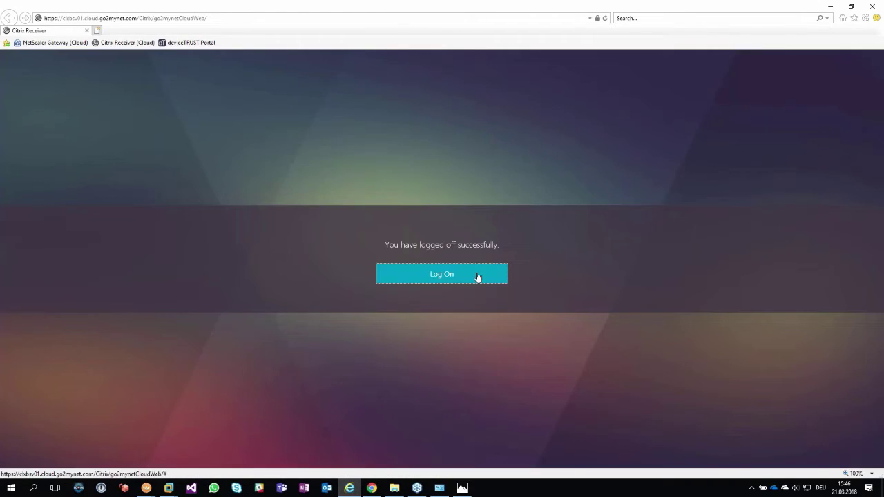
Step: Log on to StoreFront with the UseCase13 demo account's user name and password and launch the deviceTRUST Demo - Next desktop
{"action": "left_click", "coordinate": [478, 278]}
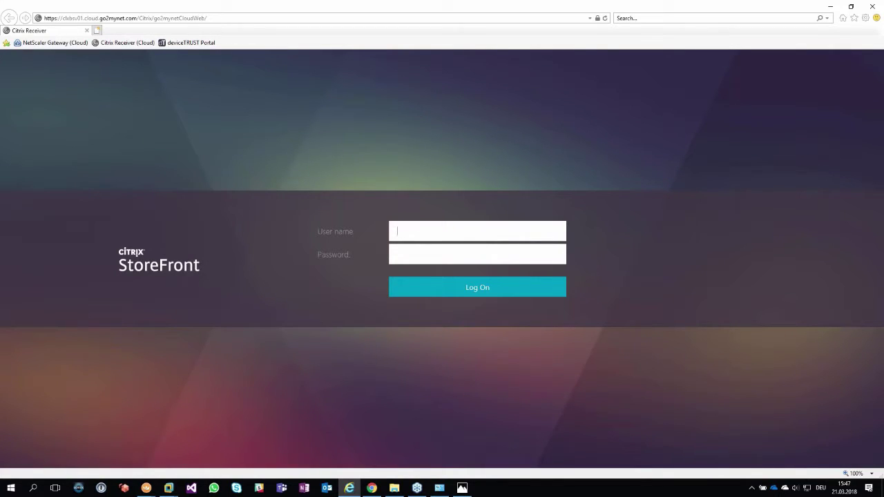
{"action": "type", "text": "Sascha-UseCase13"}
{"action": "key", "text": "Tab"}
{"action": "type", "text": "************"}
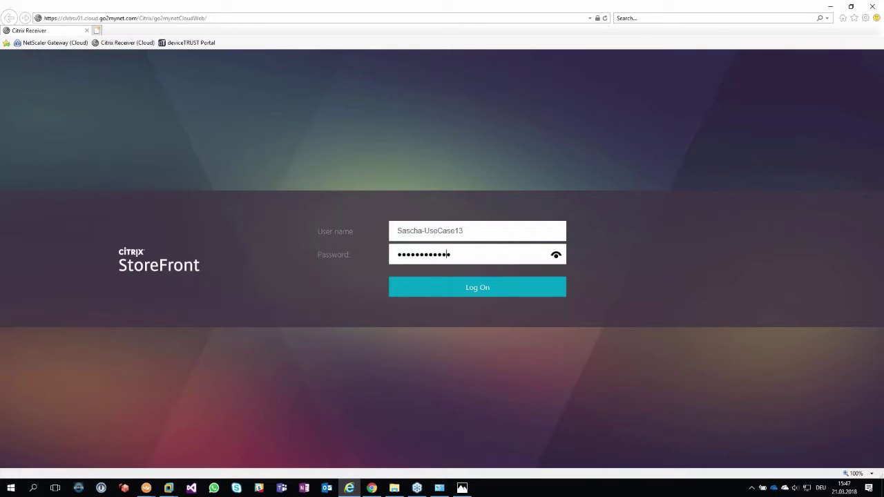
{"action": "type", "text": "****"}
{"action": "key", "text": "Return"}
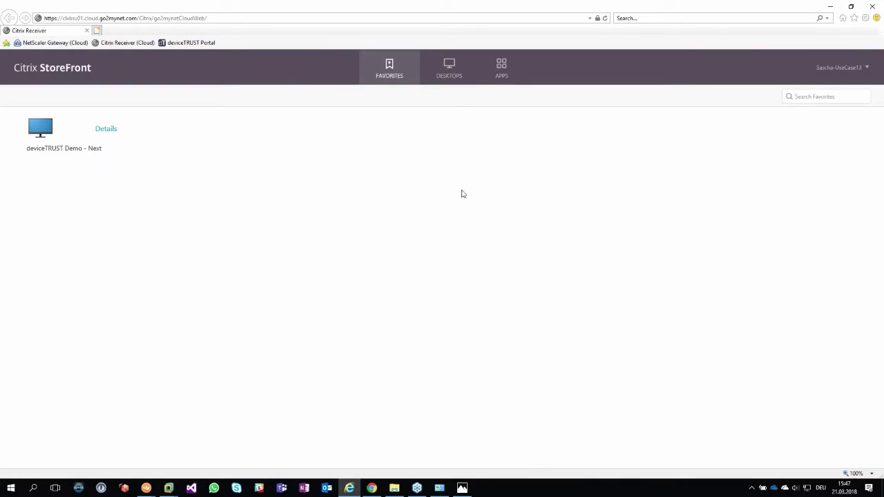
{"action": "left_click", "coordinate": [460, 77]}
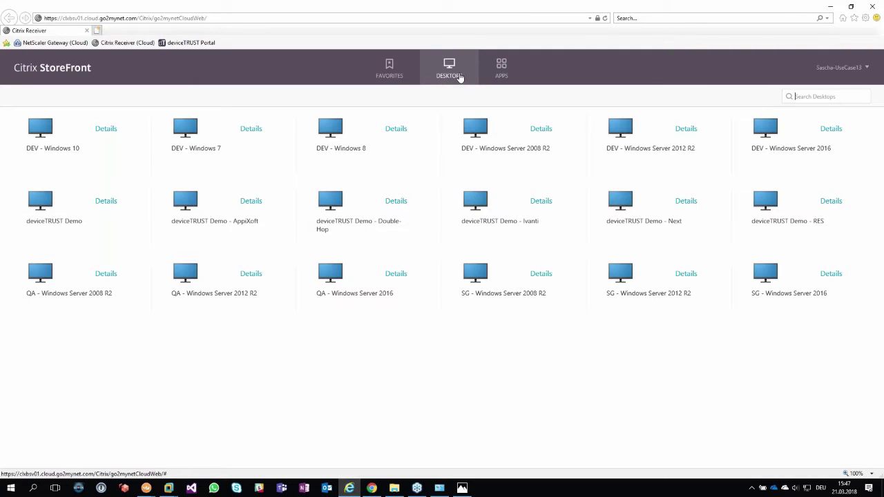
{"action": "left_click", "coordinate": [622, 201]}
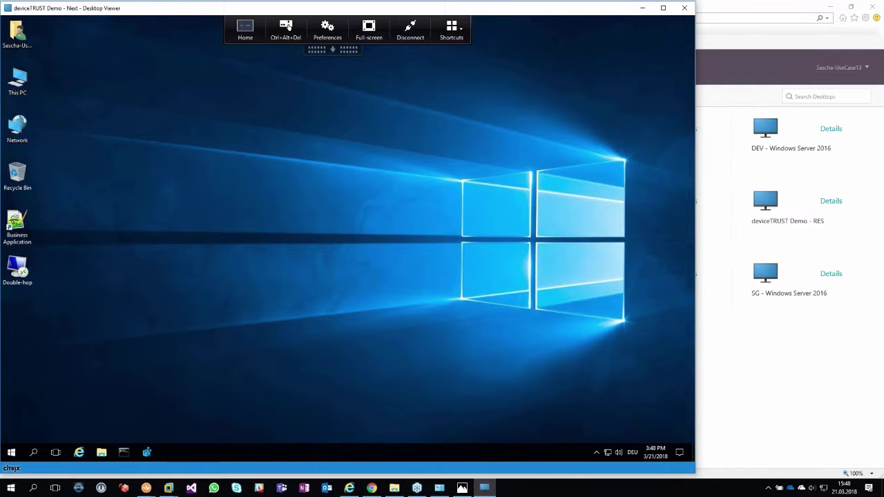
Step: Open the local device's Screen Saver Settings, close Windows Settings and place the dialog beside the Citrix session
{"action": "left_click", "coordinate": [11, 489]}
{"action": "left_click", "coordinate": [11, 445]}
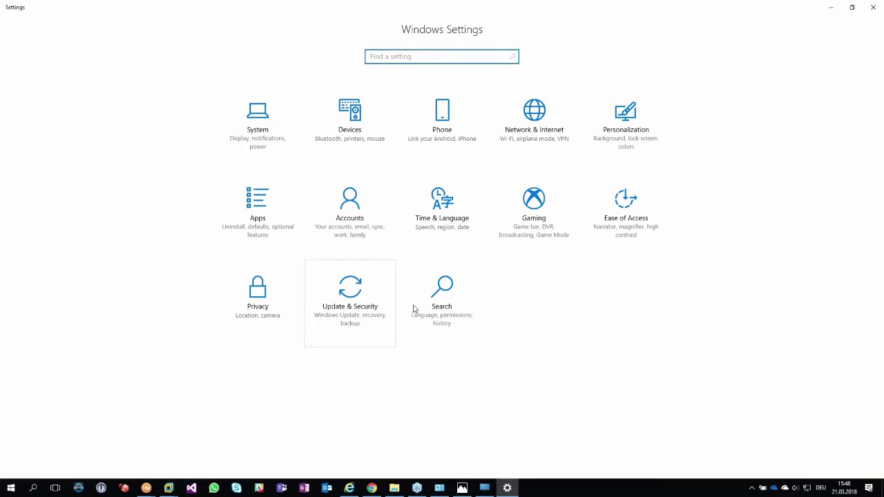
{"action": "left_click", "coordinate": [634, 133]}
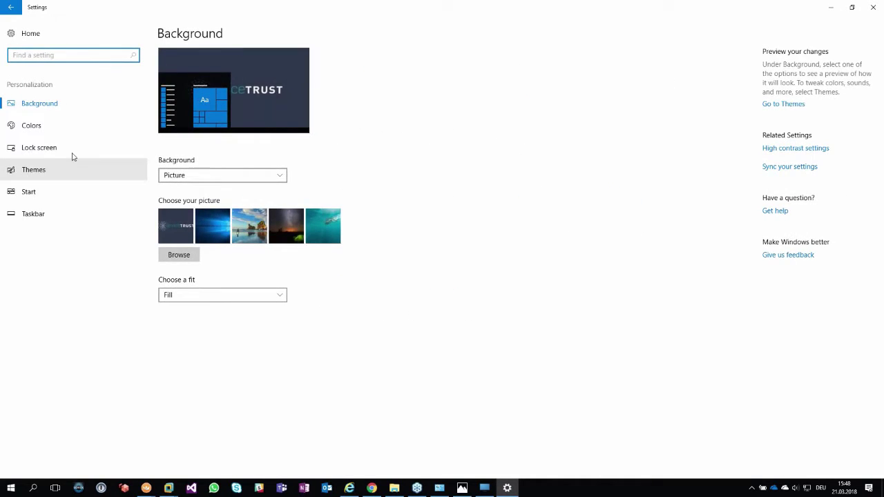
{"action": "left_click", "coordinate": [53, 146]}
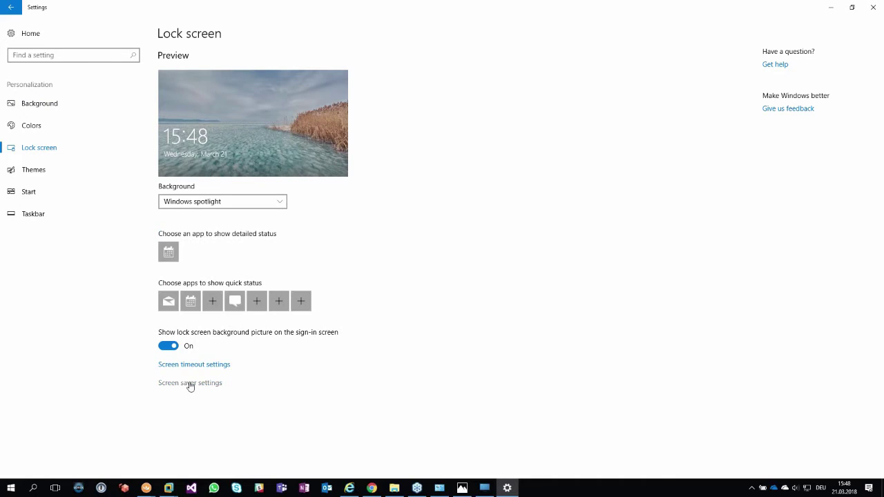
{"action": "left_click", "coordinate": [191, 386]}
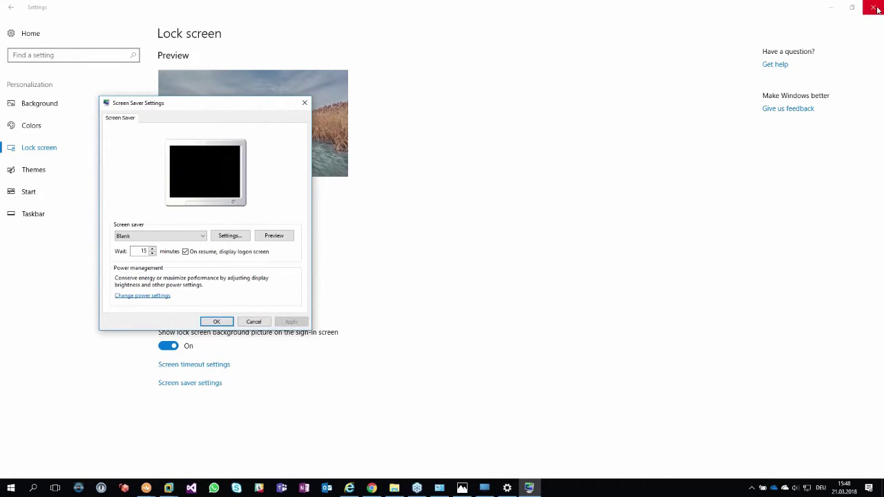
{"action": "left_click", "coordinate": [873, 7]}
{"action": "left_click_drag", "start_coordinate": [268, 107], "coordinate": [831, 209]}
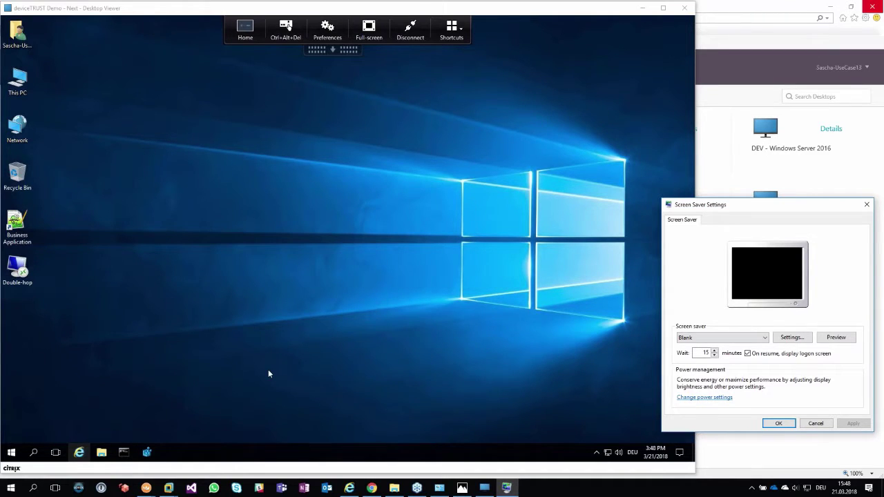
Step: Open the Registry Editor in the session and try to overwrite the Secure Screen Saver value under Context with arbitrary text
{"action": "left_click", "coordinate": [146, 452]}
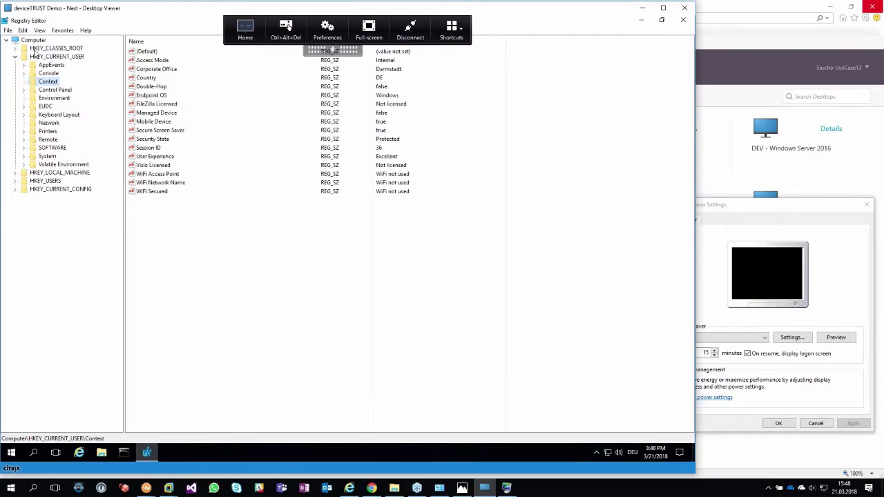
{"action": "left_click", "coordinate": [158, 131]}
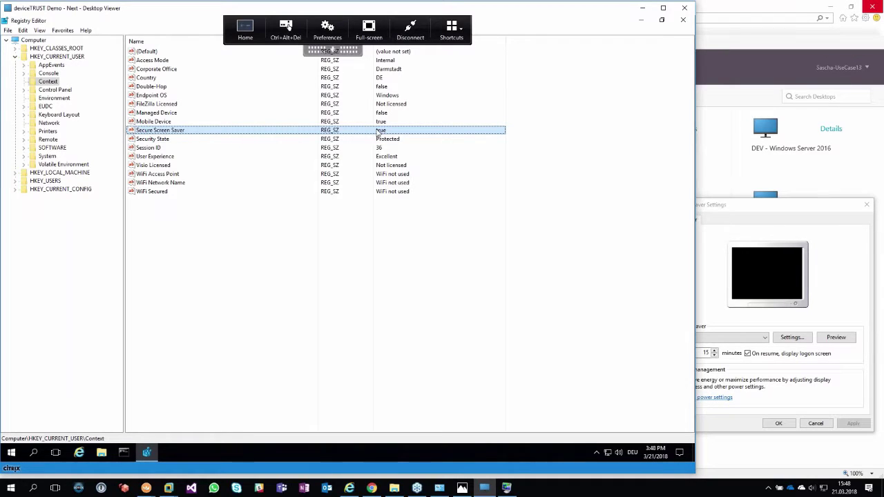
{"action": "double_click", "coordinate": [313, 131]}
{"action": "type", "text": "asdasdsadsadsad"}
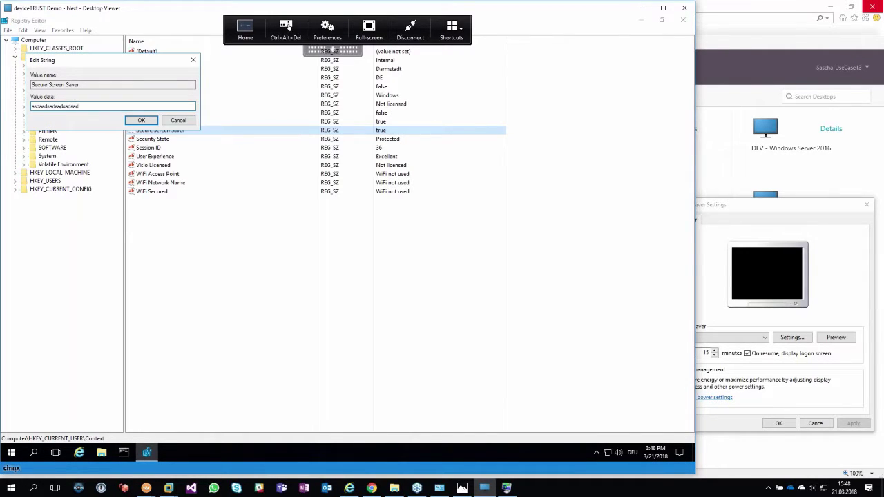
{"action": "key", "text": "Return"}
{"action": "key", "text": "Return"}
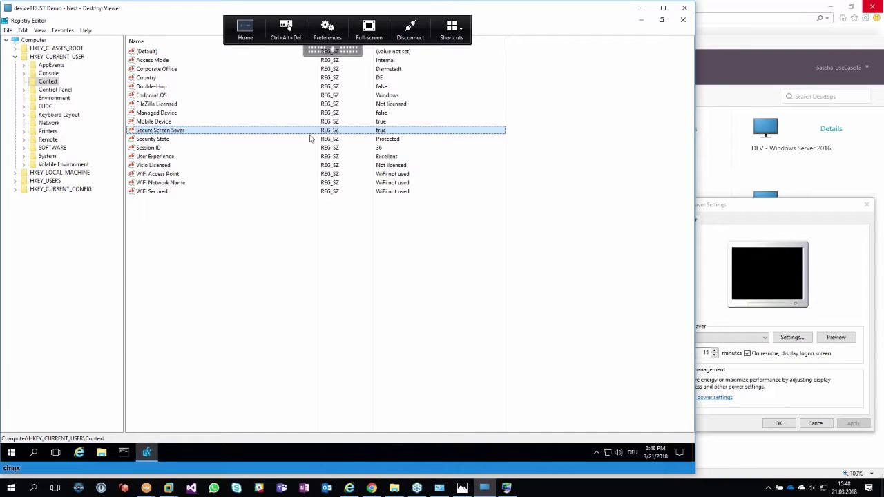
Step: Go to the deviceTRUST Properties registry favorite and locate the DEVICE_SCREENSAVER properties
{"action": "left_click", "coordinate": [62, 30]}
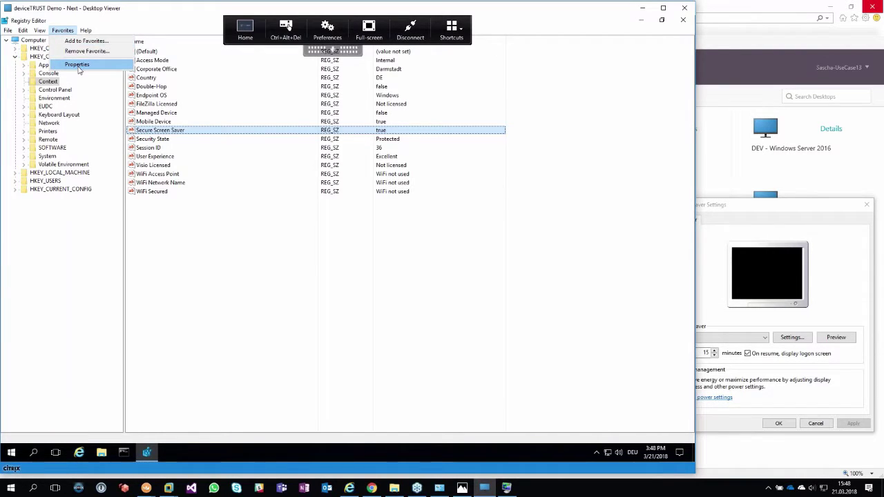
{"action": "left_click", "coordinate": [77, 64]}
{"action": "scroll", "coordinate": [152, 250], "scroll_direction": "down", "scroll_amount": 10}
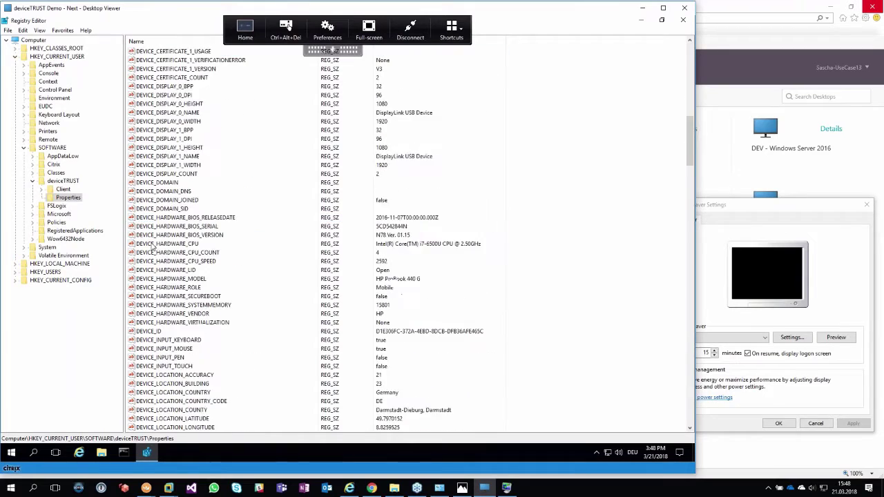
{"action": "scroll", "coordinate": [152, 250], "scroll_direction": "down", "scroll_amount": 20}
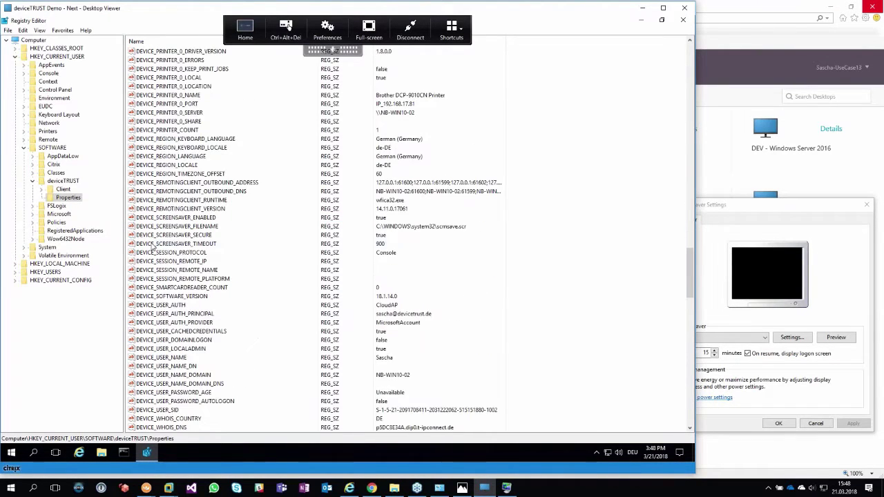
Step: Highlight the four DEVICE_SCREENSAVER properties, and turn off displaying the logon screen on resume in the local Screen Saver Settings
{"action": "left_click", "coordinate": [187, 220]}
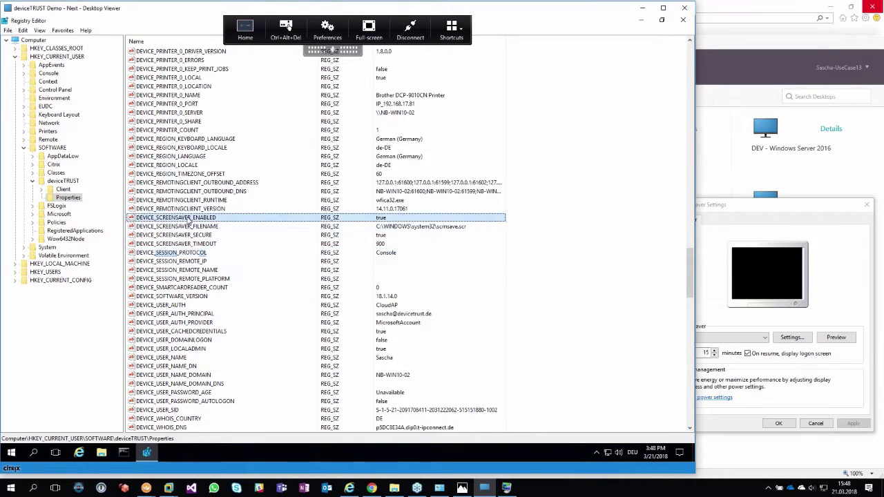
{"action": "left_click", "coordinate": [191, 244], "text": "shift"}
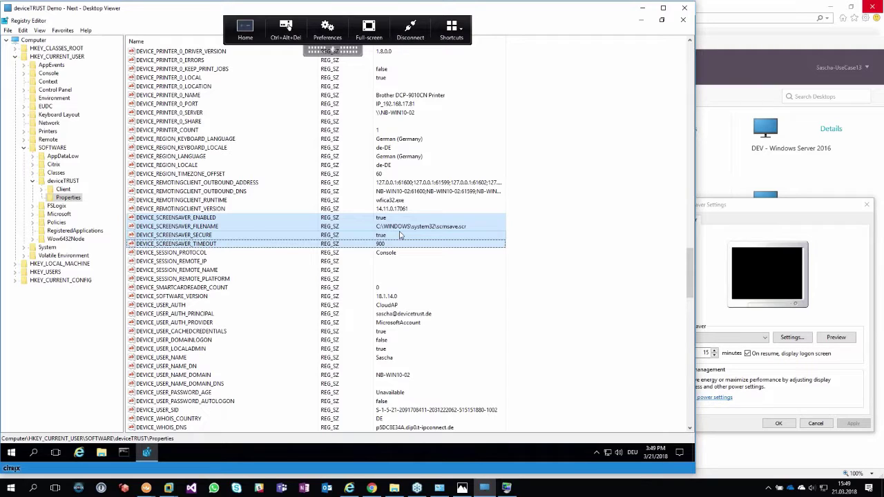
{"action": "left_click", "coordinate": [775, 323]}
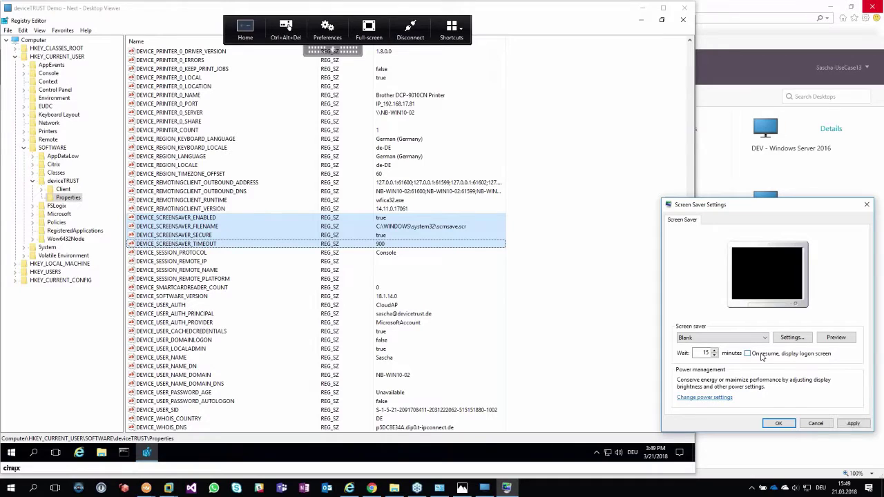
{"action": "left_click", "coordinate": [854, 424]}
Step: Refresh the session's registry and check DEVICE_SCREENSAVER_SECURE under Properties and Secure Screen Saver under Context
{"action": "left_click", "coordinate": [262, 238]}
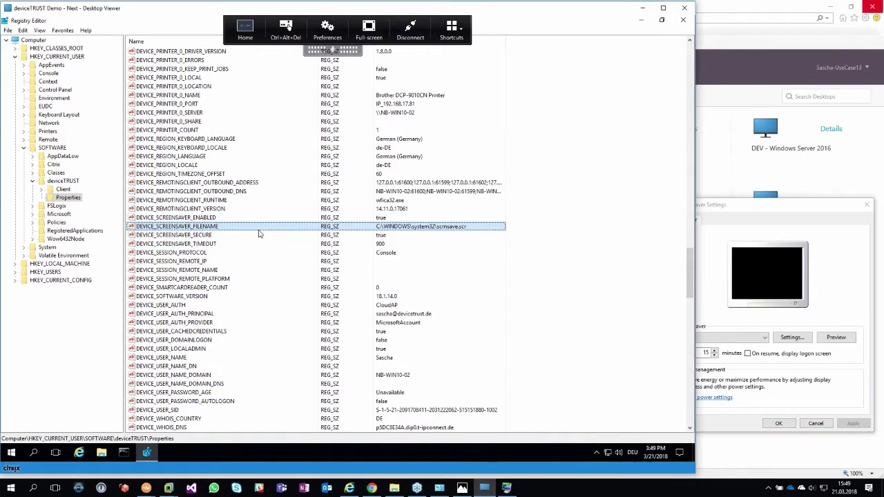
{"action": "key", "text": "F5"}
{"action": "left_click_drag", "start_coordinate": [691, 77], "coordinate": [682, 283]}
{"action": "left_click", "coordinate": [176, 246]}
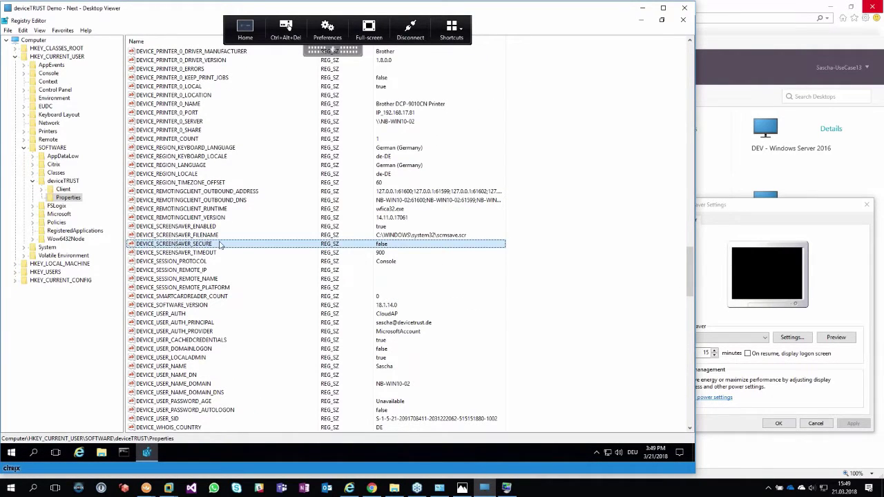
{"action": "left_click", "coordinate": [43, 82]}
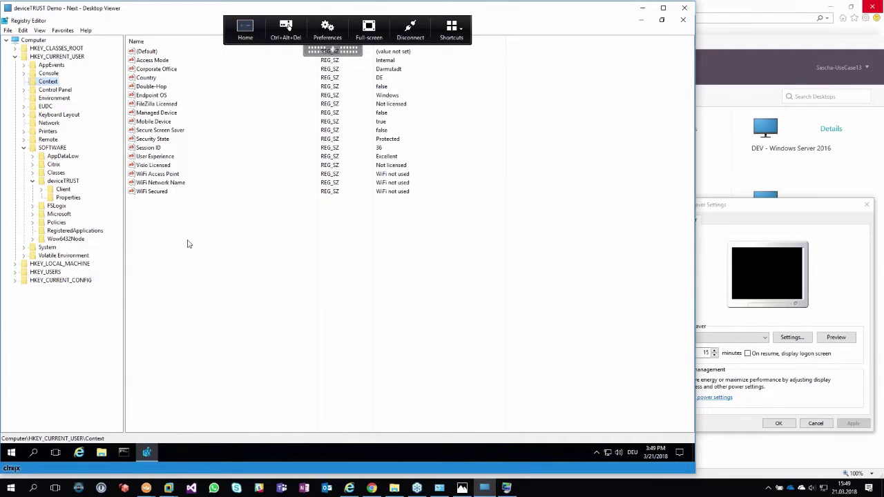
{"action": "left_click", "coordinate": [181, 131]}
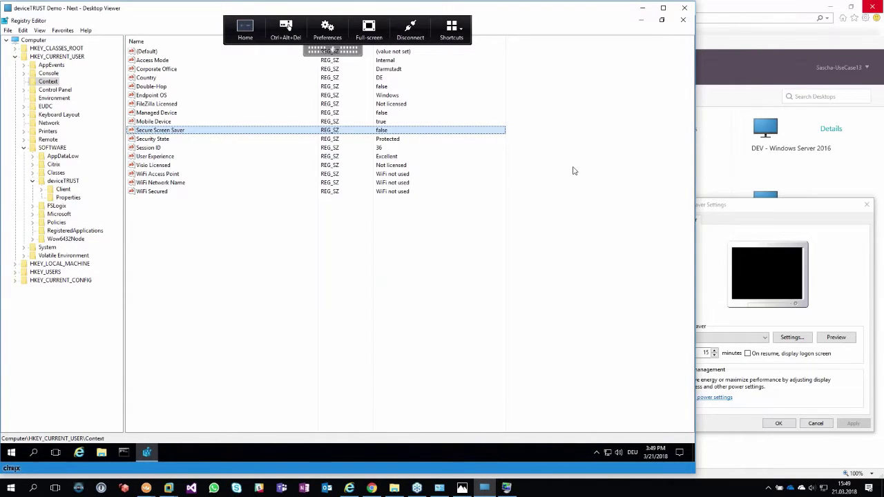
Step: Unlock the Citrix session by entering the demo account's password
{"action": "left_click", "coordinate": [791, 206]}
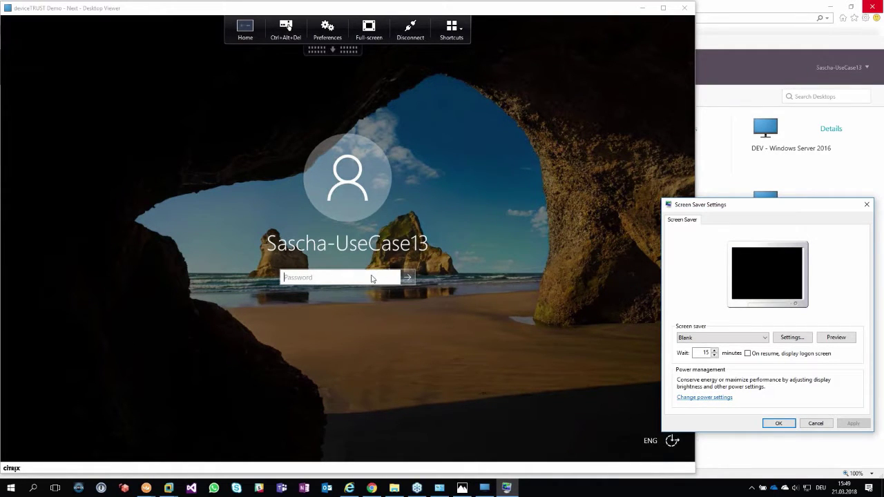
{"action": "left_click", "coordinate": [371, 278]}
{"action": "type", "text": "*******"}
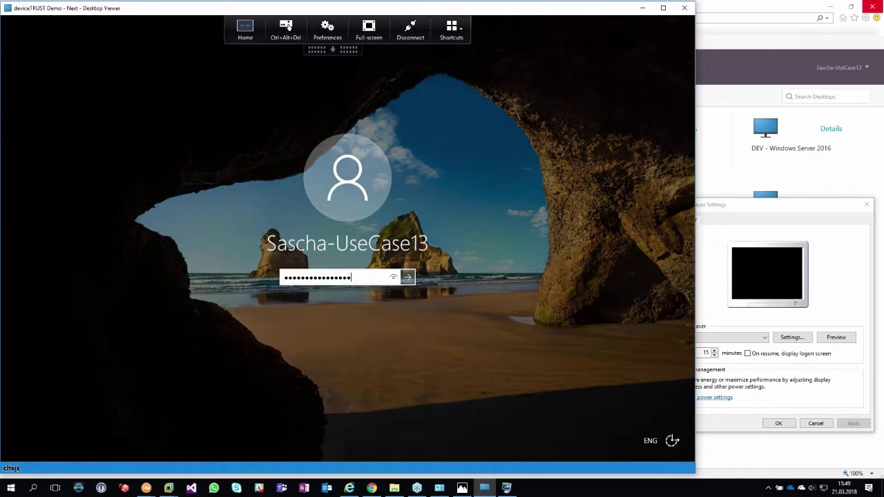
{"action": "key", "text": "Return"}
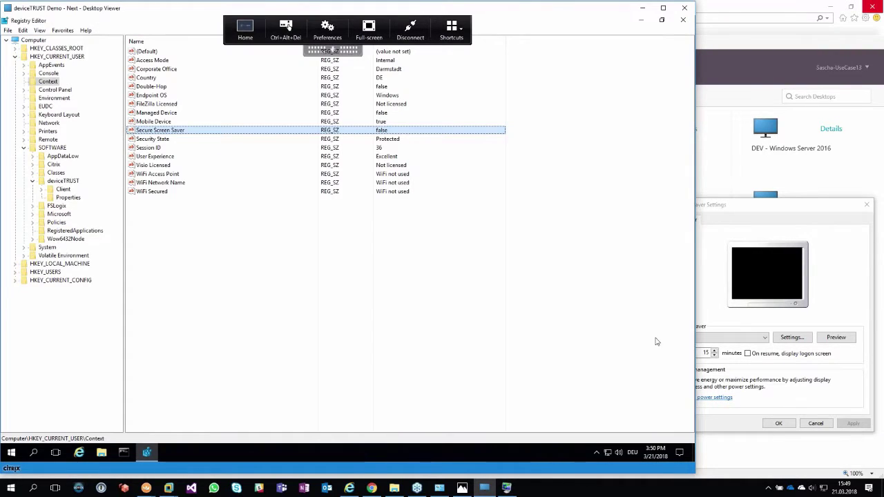
Step: Re-enable displaying the logon screen on resume on the local device, and refresh the Context key to check Secure Screen Saver
{"action": "left_click", "coordinate": [757, 354]}
{"action": "left_click", "coordinate": [851, 422]}
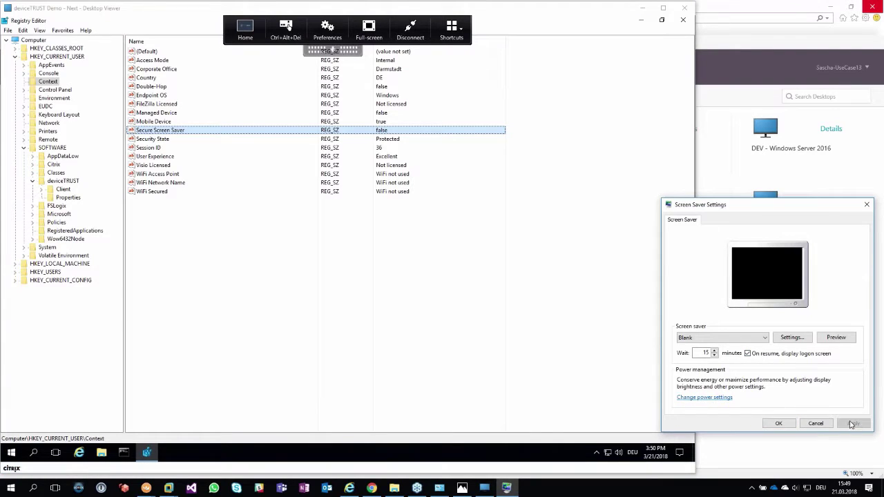
{"action": "left_click", "coordinate": [216, 320]}
{"action": "key", "text": "F5"}
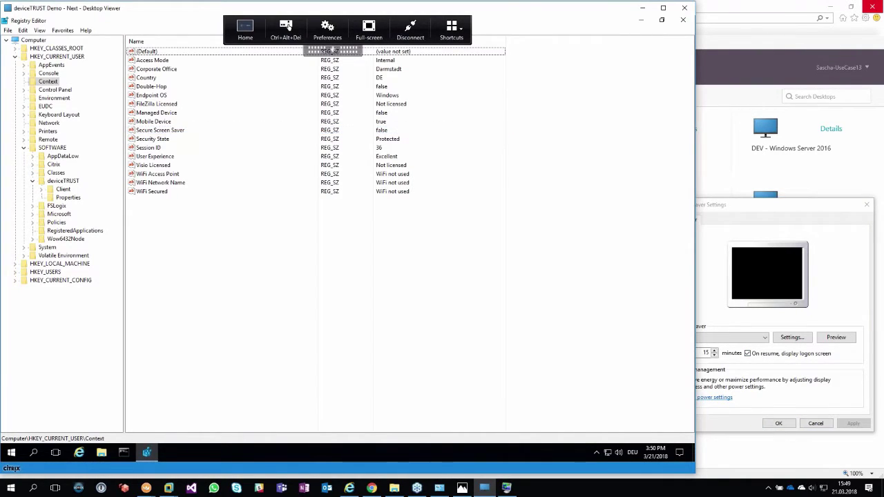
{"action": "left_click", "coordinate": [380, 130]}
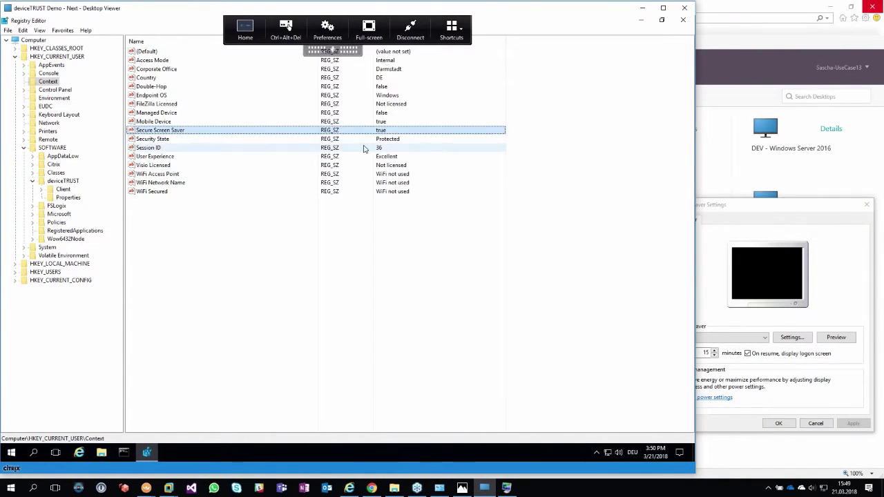
Step: Return to the deviceTRUST Properties key and check the DEVICE_SCREENSAVER_SECURE property
{"action": "left_click", "coordinate": [69, 197]}
{"action": "scroll", "coordinate": [188, 266], "scroll_direction": "down", "scroll_amount": 10}
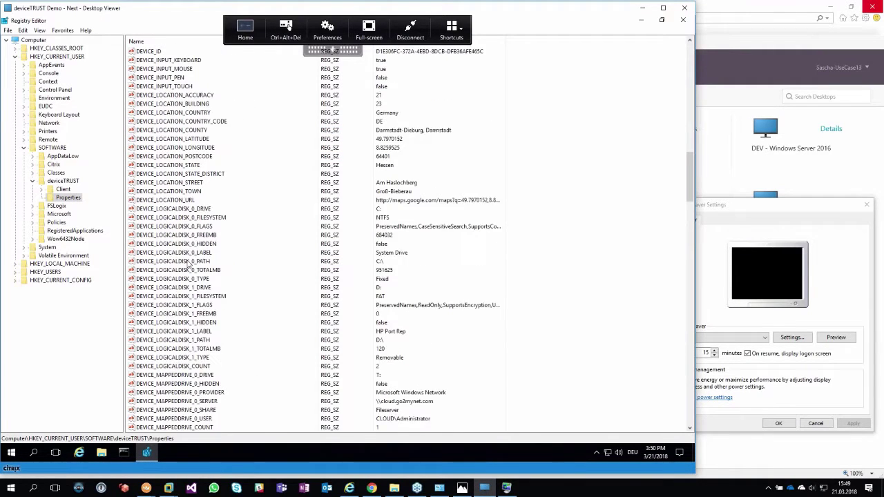
{"action": "scroll", "coordinate": [188, 266], "scroll_direction": "down", "scroll_amount": 20}
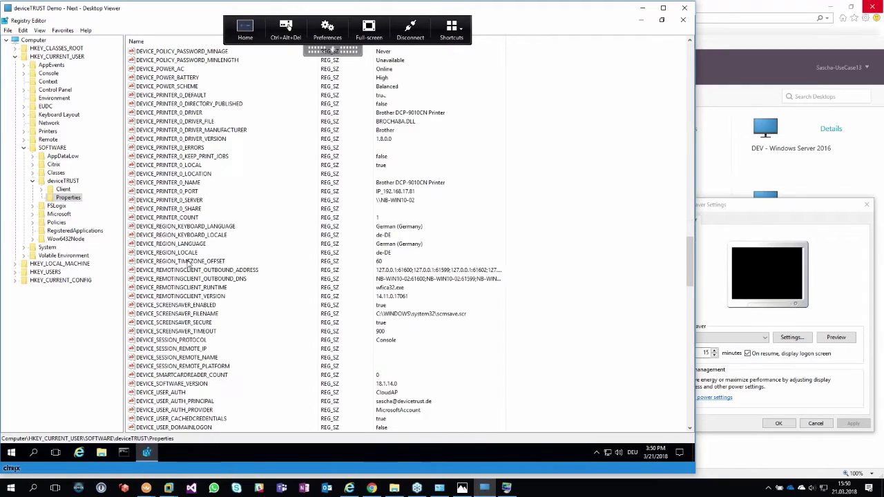
{"action": "left_click", "coordinate": [351, 323]}
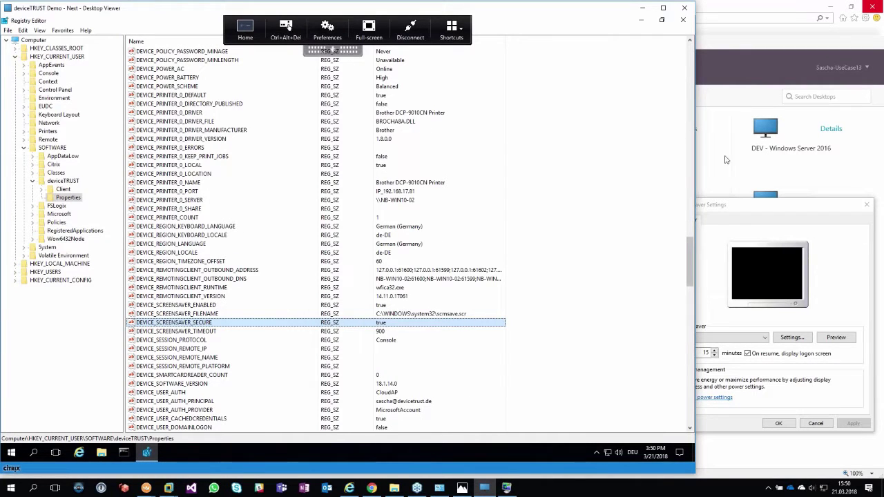
Step: Close the Registry Editor and sign out of the deviceTRUST Demo - Next desktop session
{"action": "left_click", "coordinate": [770, 210]}
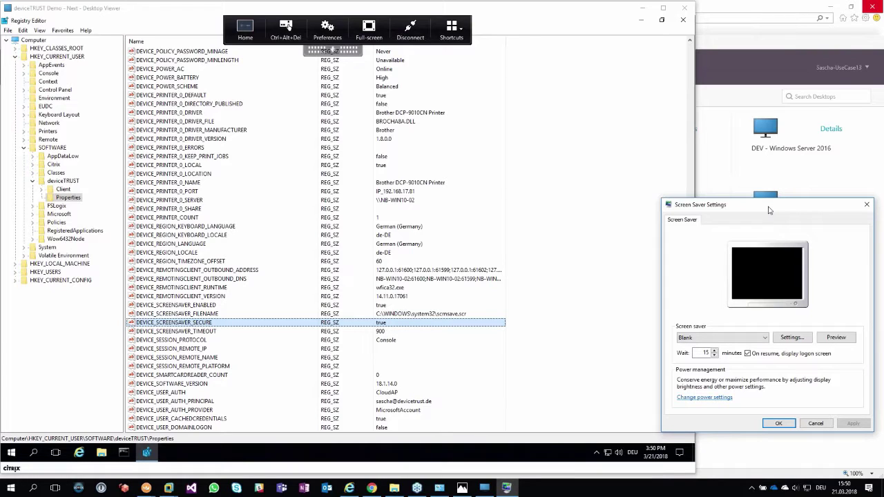
{"action": "left_click", "coordinate": [683, 23]}
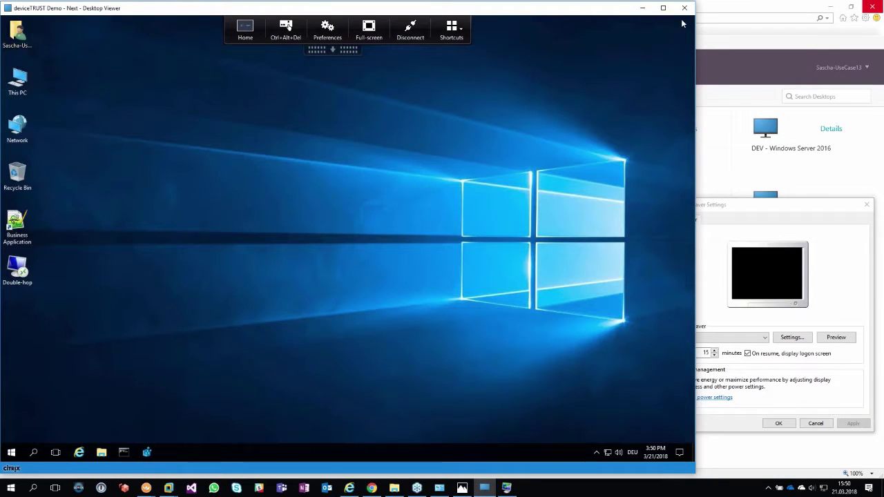
{"action": "left_click", "coordinate": [11, 452]}
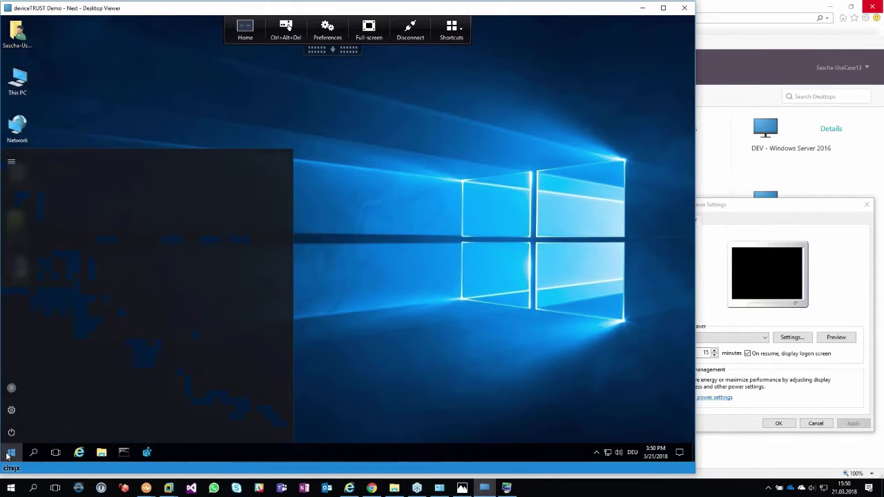
{"action": "left_click", "coordinate": [11, 389]}
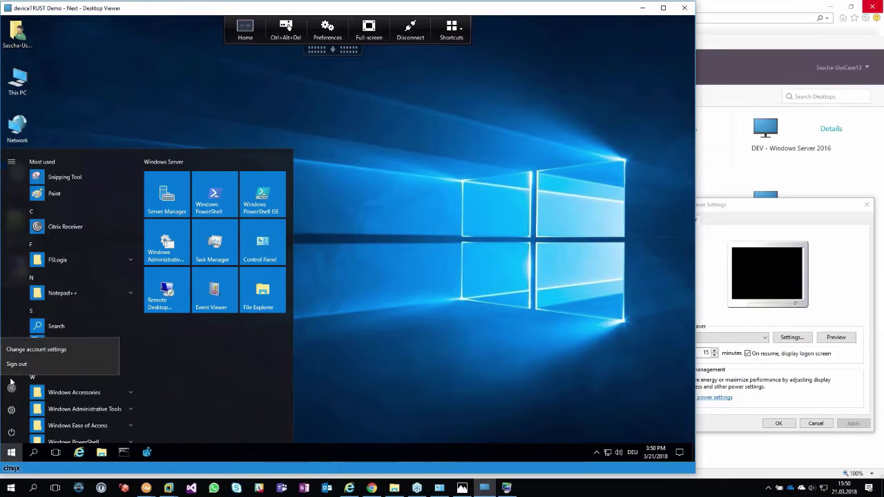
{"action": "left_click", "coordinate": [16, 366]}
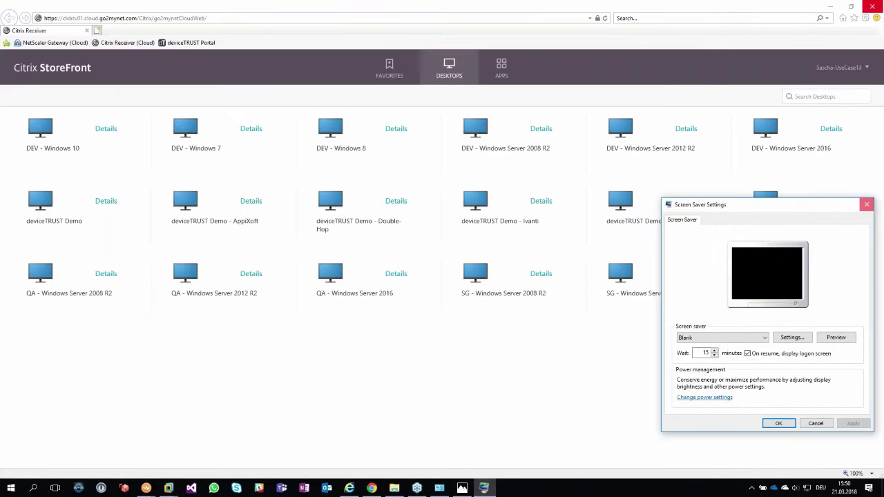
Step: Close the local Screen Saver Settings dialog and minimise the StoreFront browser window
{"action": "left_click", "coordinate": [867, 205]}
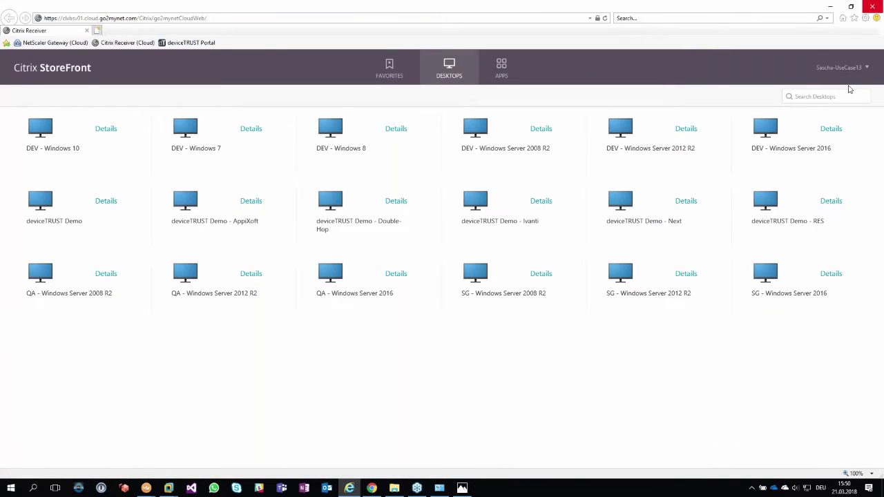
{"action": "left_click", "coordinate": [833, 8]}
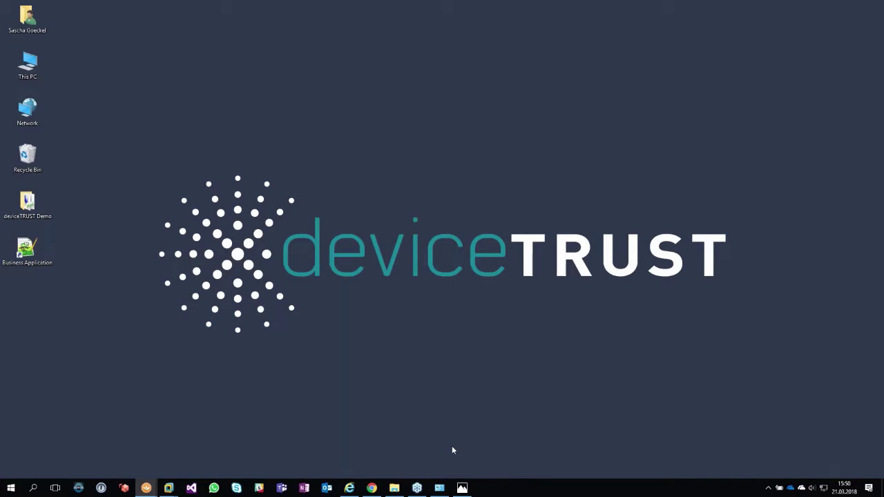
Step: Switch to File Explorer, browse to Videos > Technical > Citrix Workspace Environment Manager (WEM) and play Citrix WEM - Location aware Corporate Resources.mp4
{"action": "left_click", "coordinate": [394, 487]}
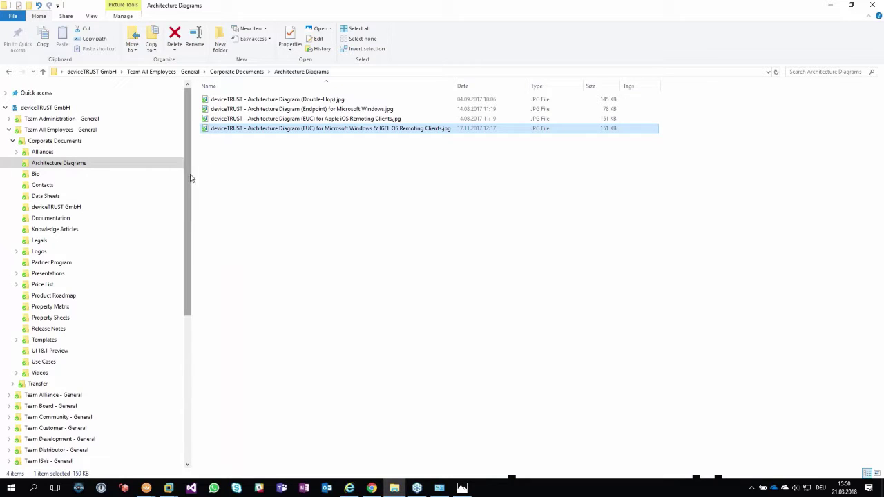
{"action": "left_click", "coordinate": [50, 94]}
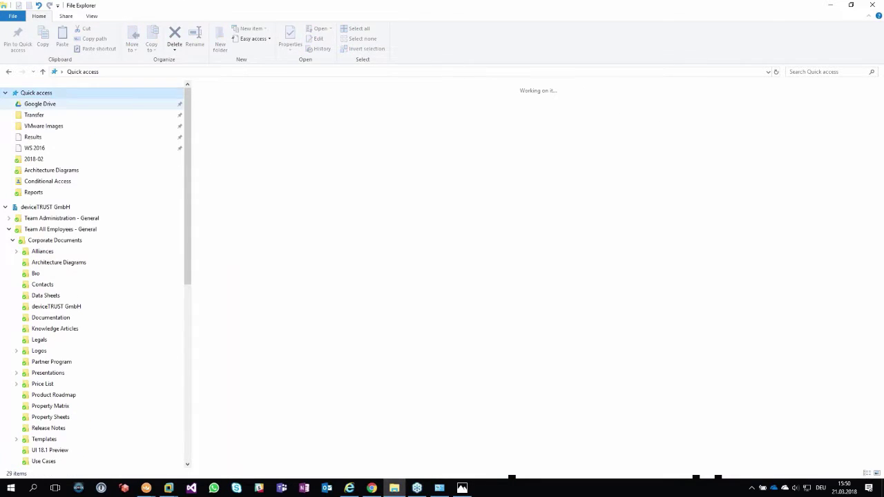
{"action": "left_click", "coordinate": [94, 107]}
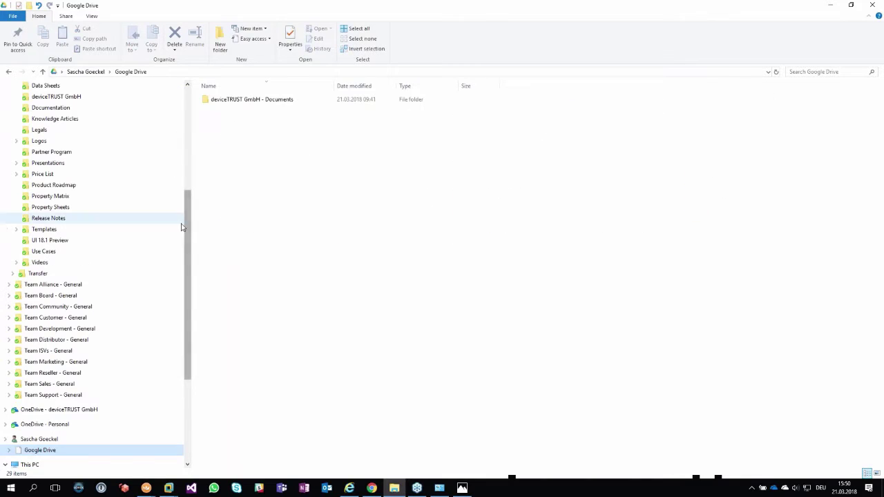
{"action": "left_click", "coordinate": [45, 253]}
{"action": "left_click", "coordinate": [44, 261]}
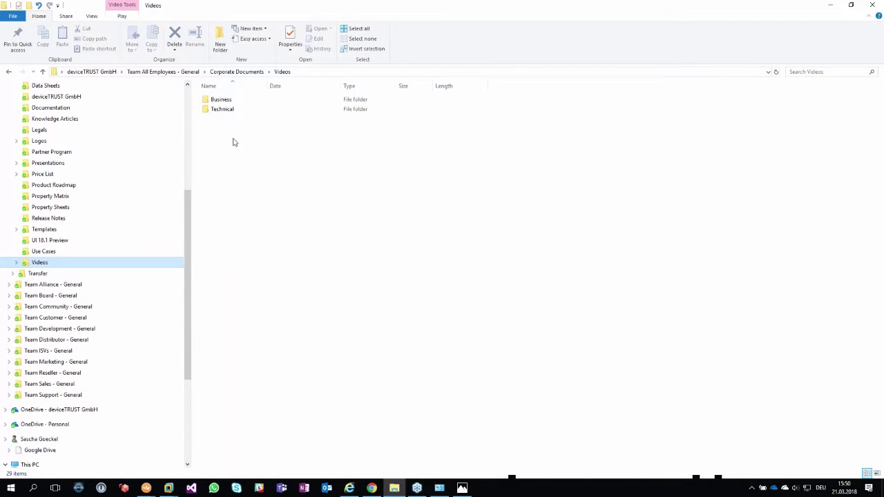
{"action": "double_click", "coordinate": [231, 114]}
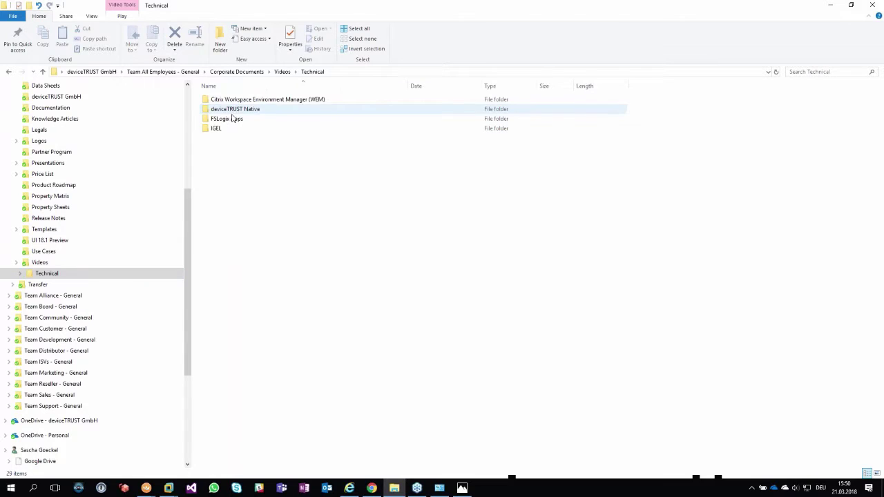
{"action": "double_click", "coordinate": [239, 101]}
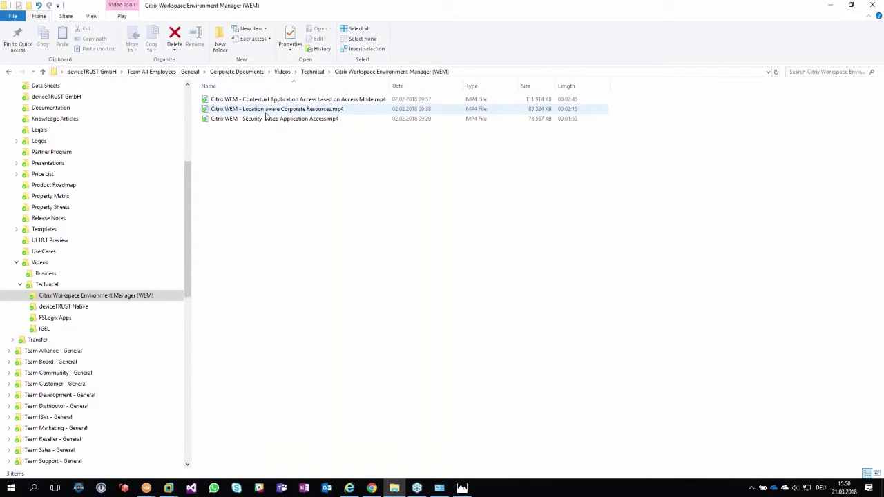
{"action": "double_click", "coordinate": [266, 112]}
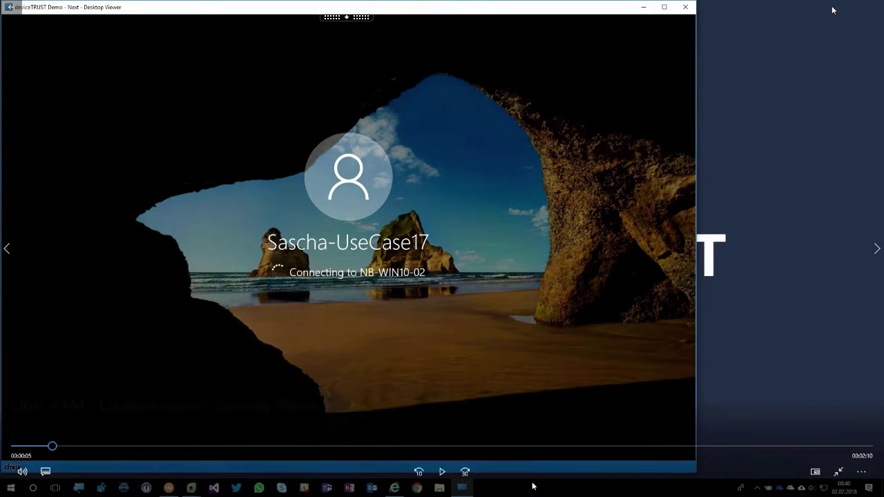
Step: Pause the video at about five seconds, and resume its playback
{"action": "left_click", "coordinate": [443, 471]}
{"action": "left_click_drag", "start_coordinate": [51, 448], "coordinate": [50, 448]}
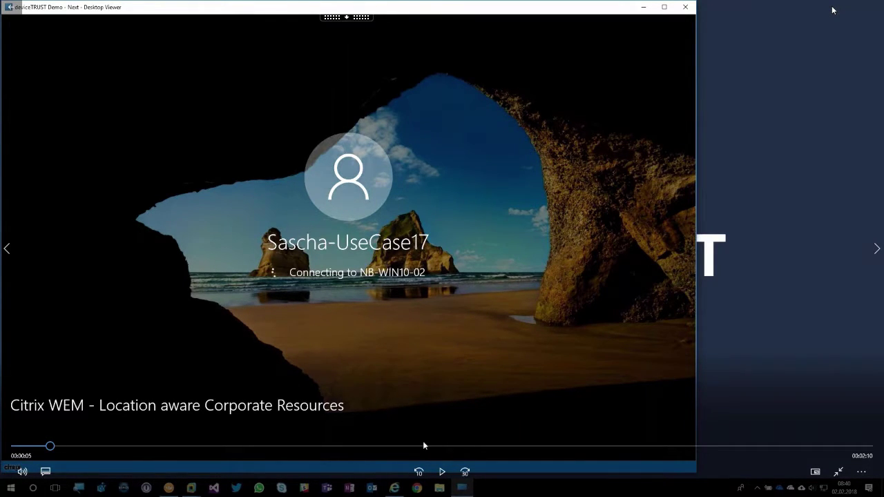
{"action": "left_click", "coordinate": [442, 472]}
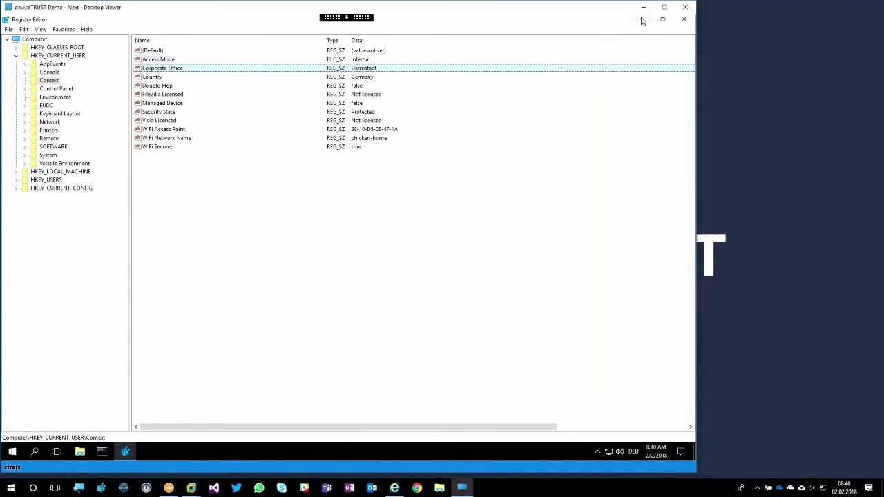
Step: Minimise the Registry Editor in the deviceTRUST Demo session and open File Explorer to check the mapped network drives
{"action": "left_click", "coordinate": [642, 19]}
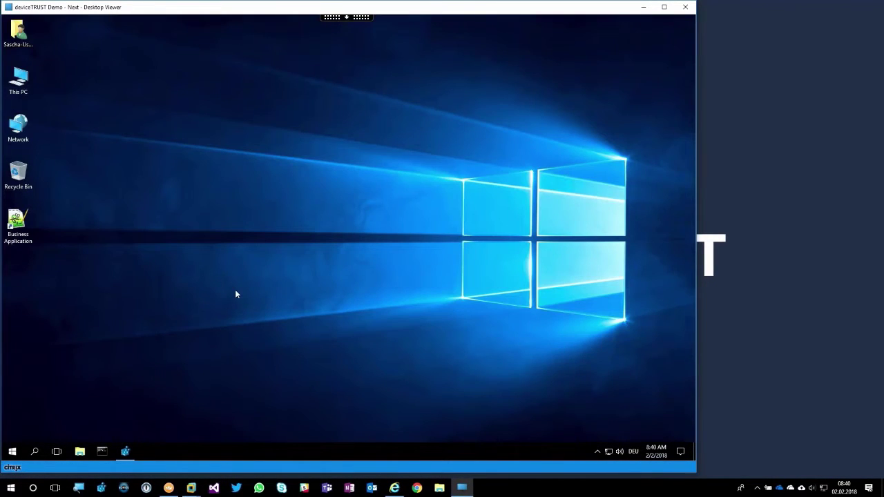
{"action": "left_click", "coordinate": [80, 452]}
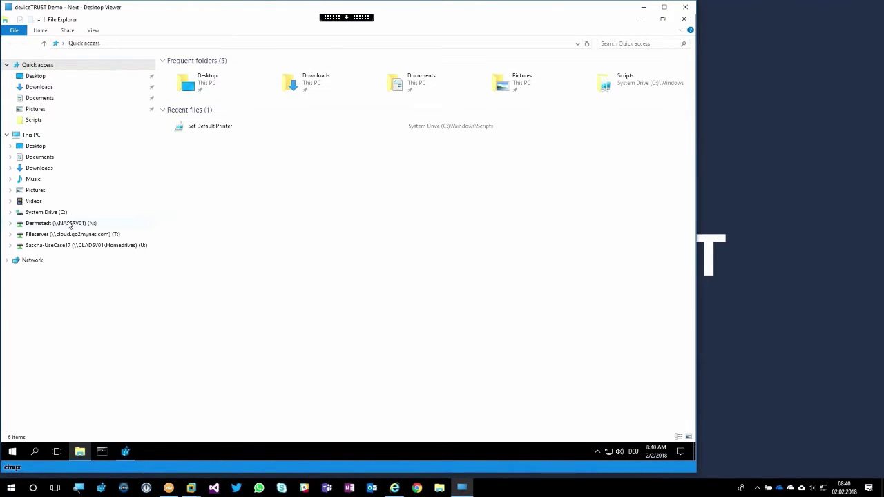
Step: View the Darmstadt on CLWESV01 printer in the Control Panel's Devices and Printers, and sign out of the session
{"action": "left_click", "coordinate": [14, 453]}
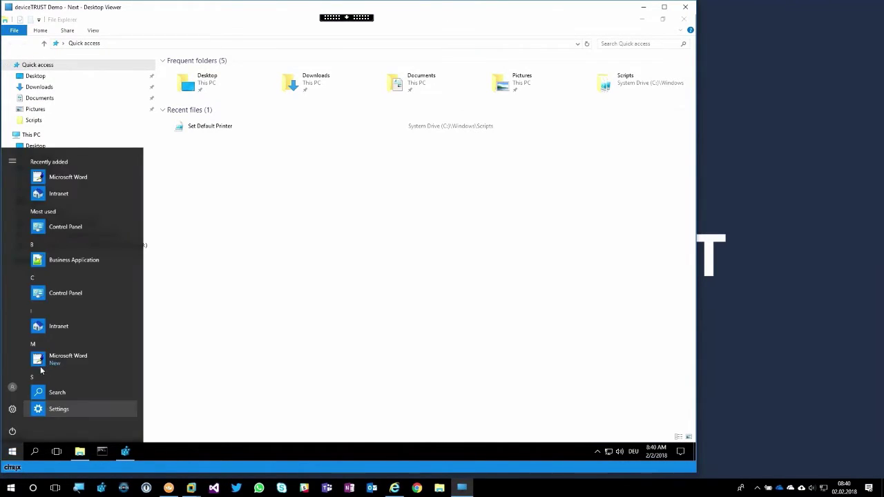
{"action": "left_click", "coordinate": [76, 294]}
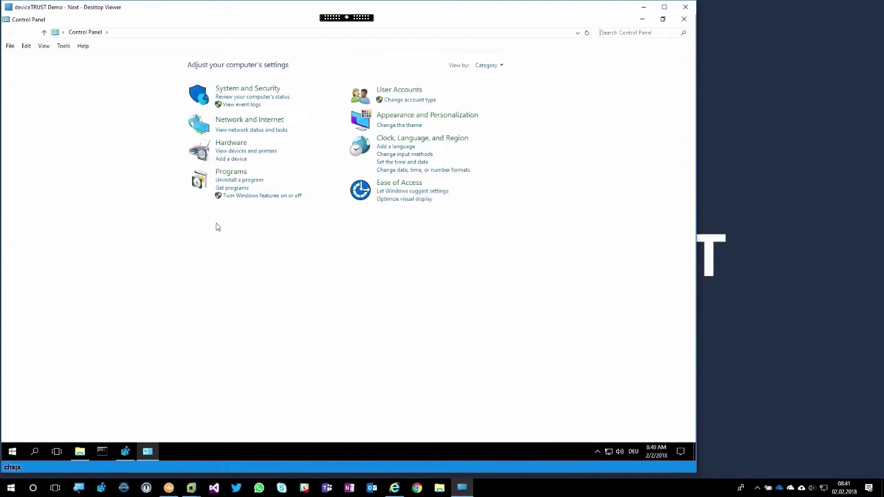
{"action": "left_click", "coordinate": [266, 152]}
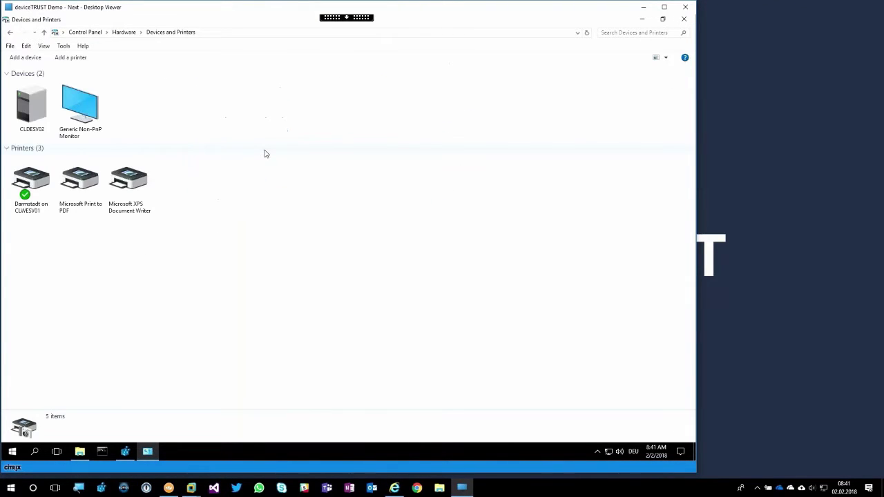
{"action": "left_click", "coordinate": [24, 186]}
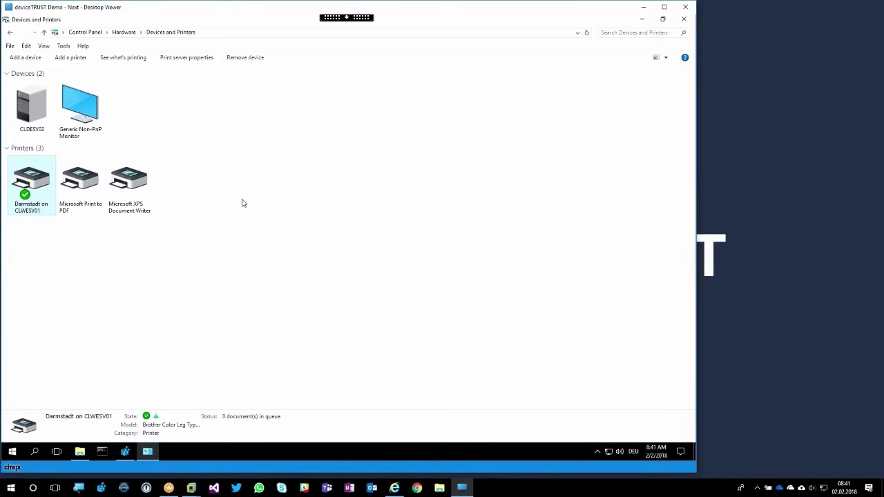
{"action": "left_click", "coordinate": [11, 451]}
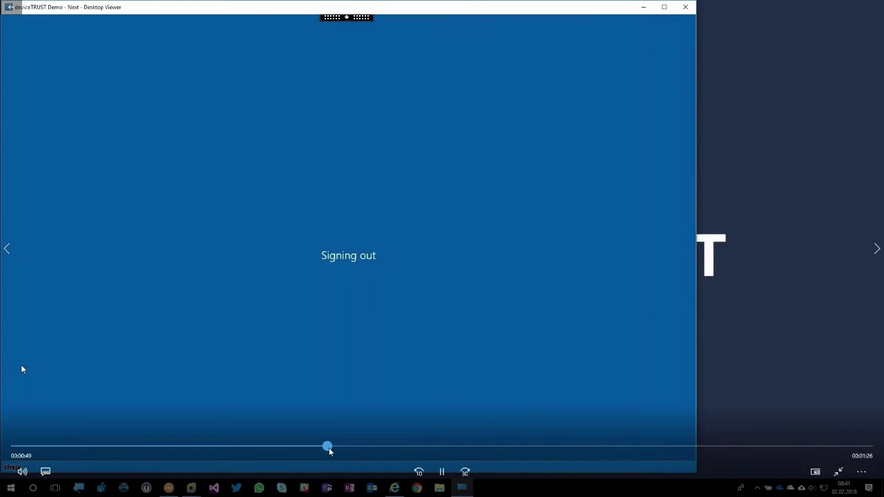
Step: Skip ahead in the video to the second session's demonstration and pause at 1:32, where the Frankfurt printer is selected
{"action": "left_click_drag", "start_coordinate": [329, 448], "coordinate": [347, 447]}
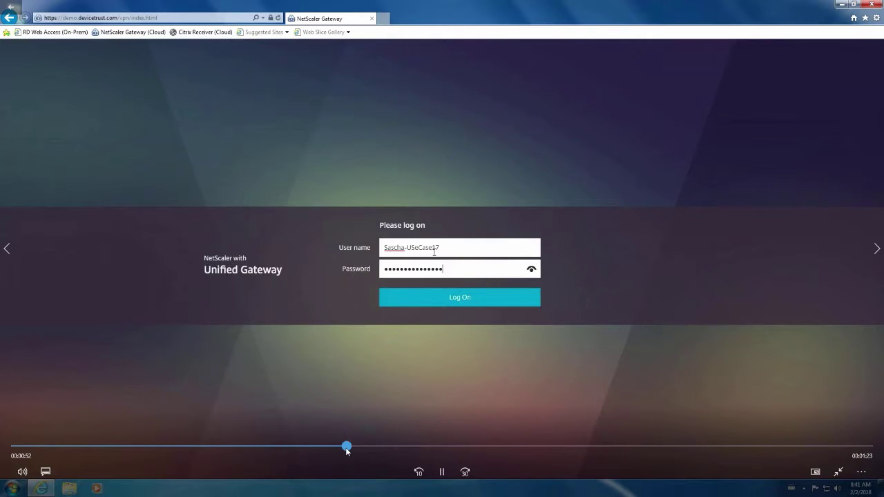
{"action": "left_click_drag", "start_coordinate": [347, 449], "coordinate": [486, 439]}
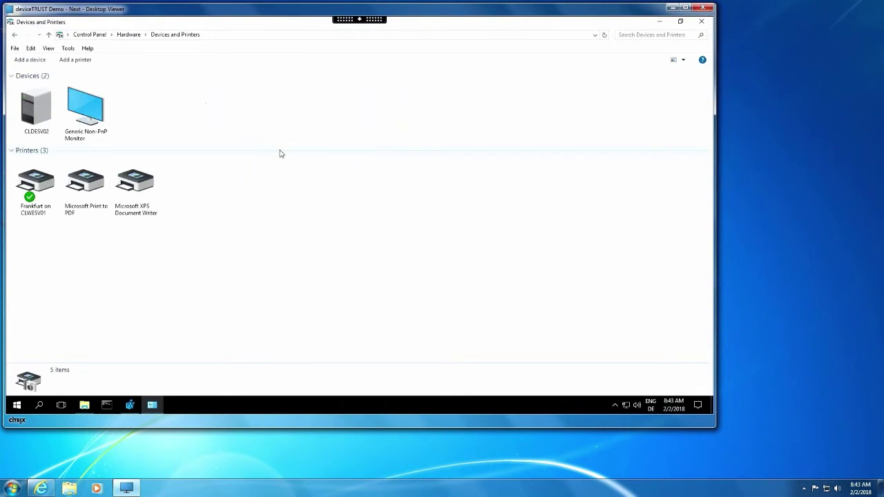
{"action": "key", "text": "space"}
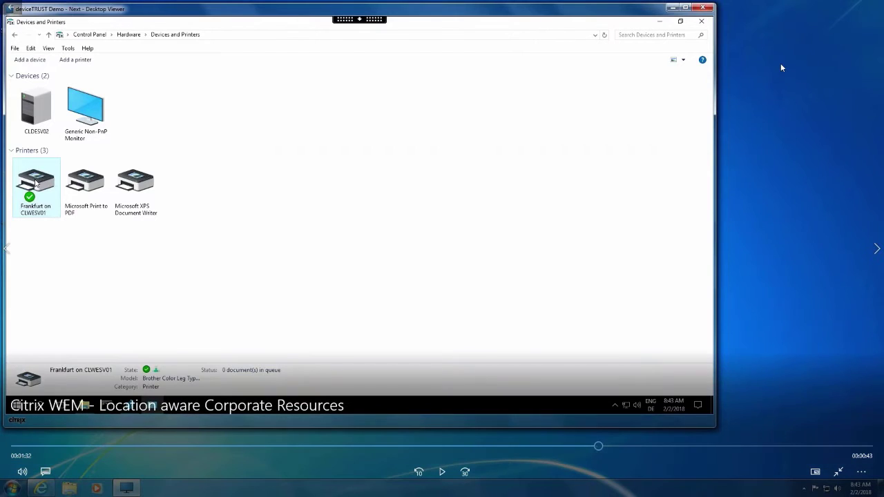
Step: Minimise the video player and the File Explorer window behind it
{"action": "left_click", "coordinate": [831, 7]}
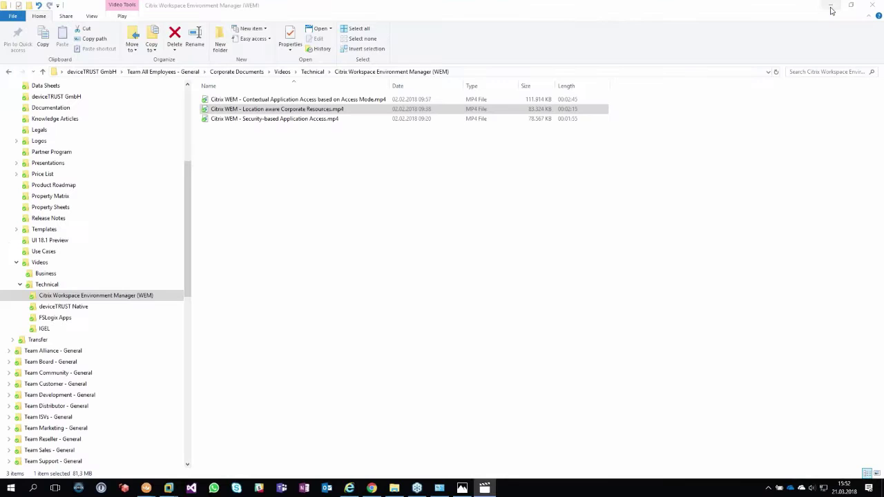
{"action": "left_click", "coordinate": [831, 8]}
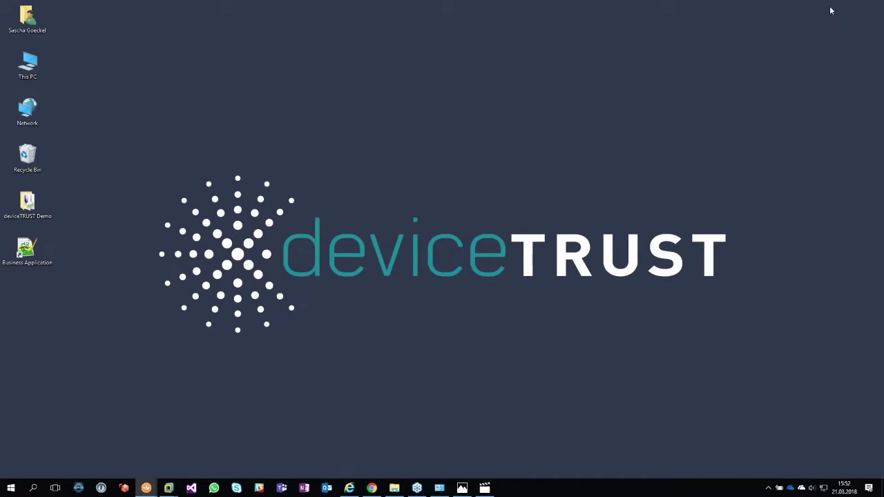
Step: Switch to Chrome and open the deviceTRUST Property Matrix PDF linked under the product page's context properties heading
{"action": "left_click", "coordinate": [395, 488]}
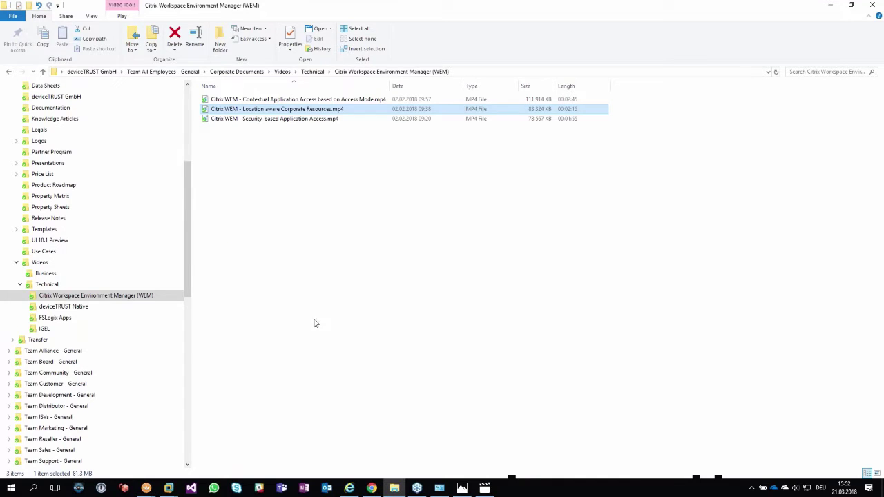
{"action": "left_click", "coordinate": [371, 488]}
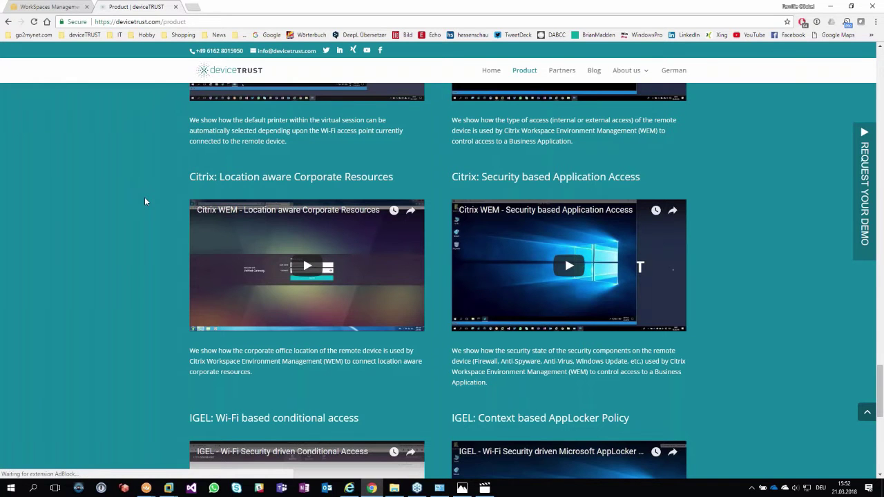
{"action": "scroll", "coordinate": [145, 198], "scroll_direction": "up", "scroll_amount": 10}
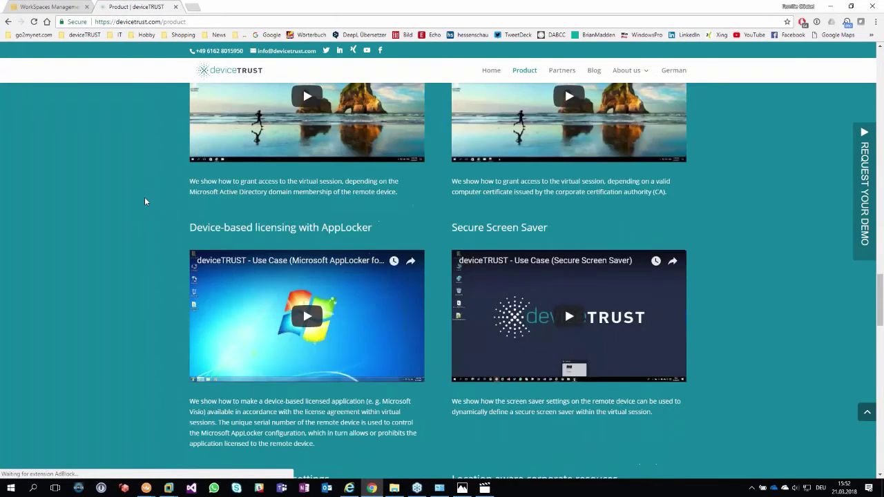
{"action": "scroll", "coordinate": [144, 197], "scroll_direction": "up", "scroll_amount": 10}
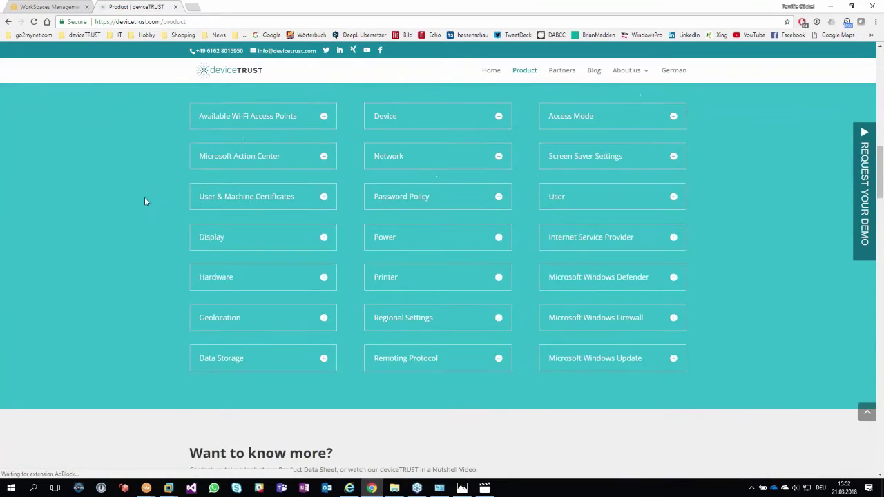
{"action": "scroll", "coordinate": [145, 197], "scroll_direction": "up", "scroll_amount": 2}
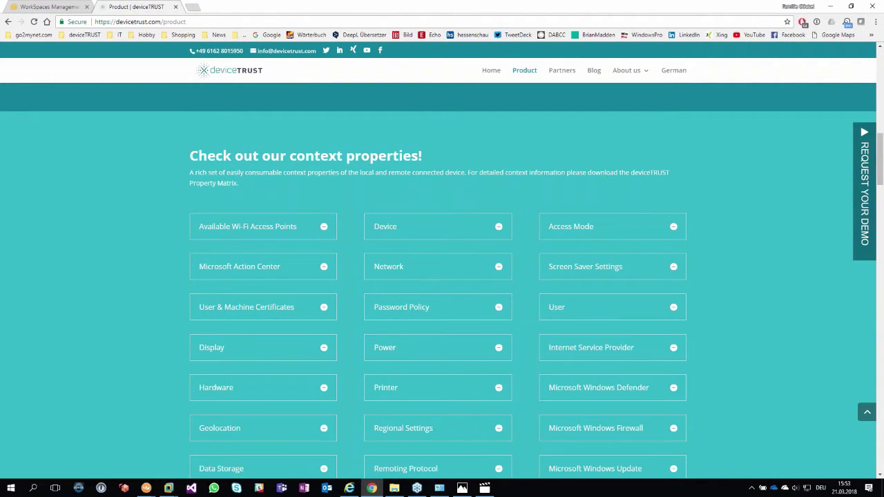
{"action": "left_click", "coordinate": [214, 184]}
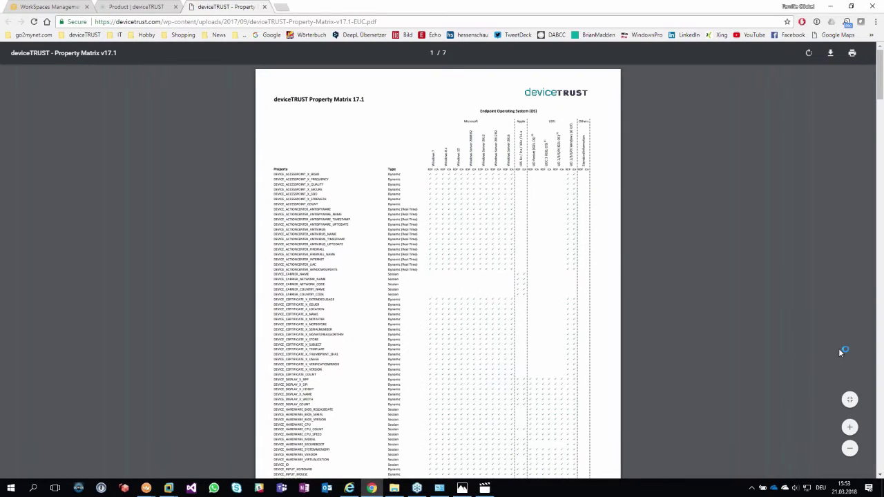
Step: Enlarge the Property Matrix PDF to examine its properties per endpoint operating system, and return to the Live Demo presentation slide
{"action": "left_click", "coordinate": [851, 427]}
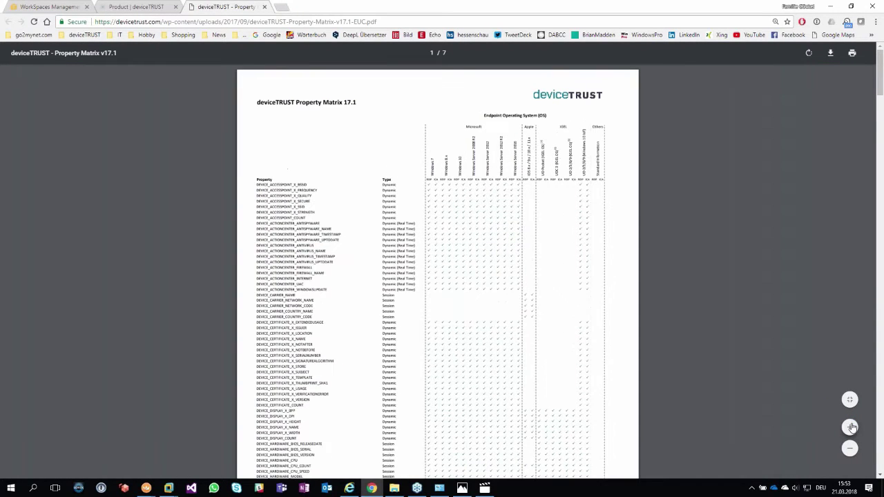
{"action": "left_click", "coordinate": [850, 427]}
{"action": "left_click", "coordinate": [850, 427]}
{"action": "left_click", "coordinate": [851, 427]}
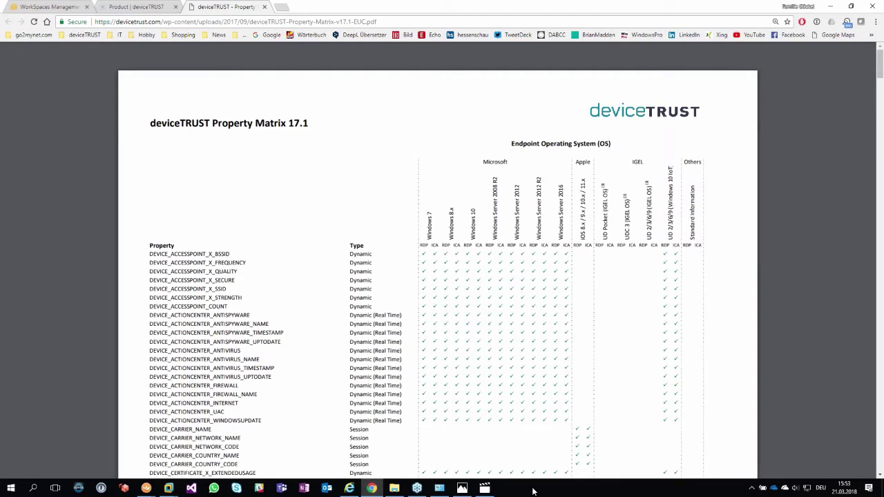
{"action": "key", "text": "alt+Tab"}
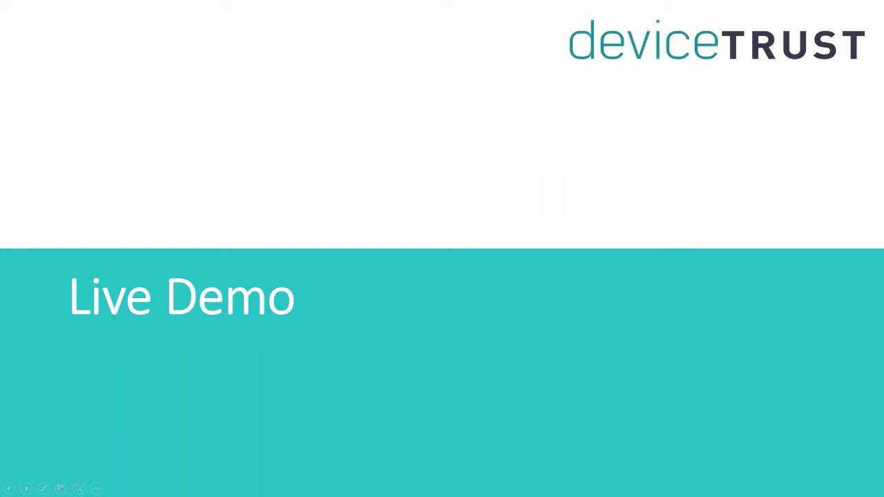